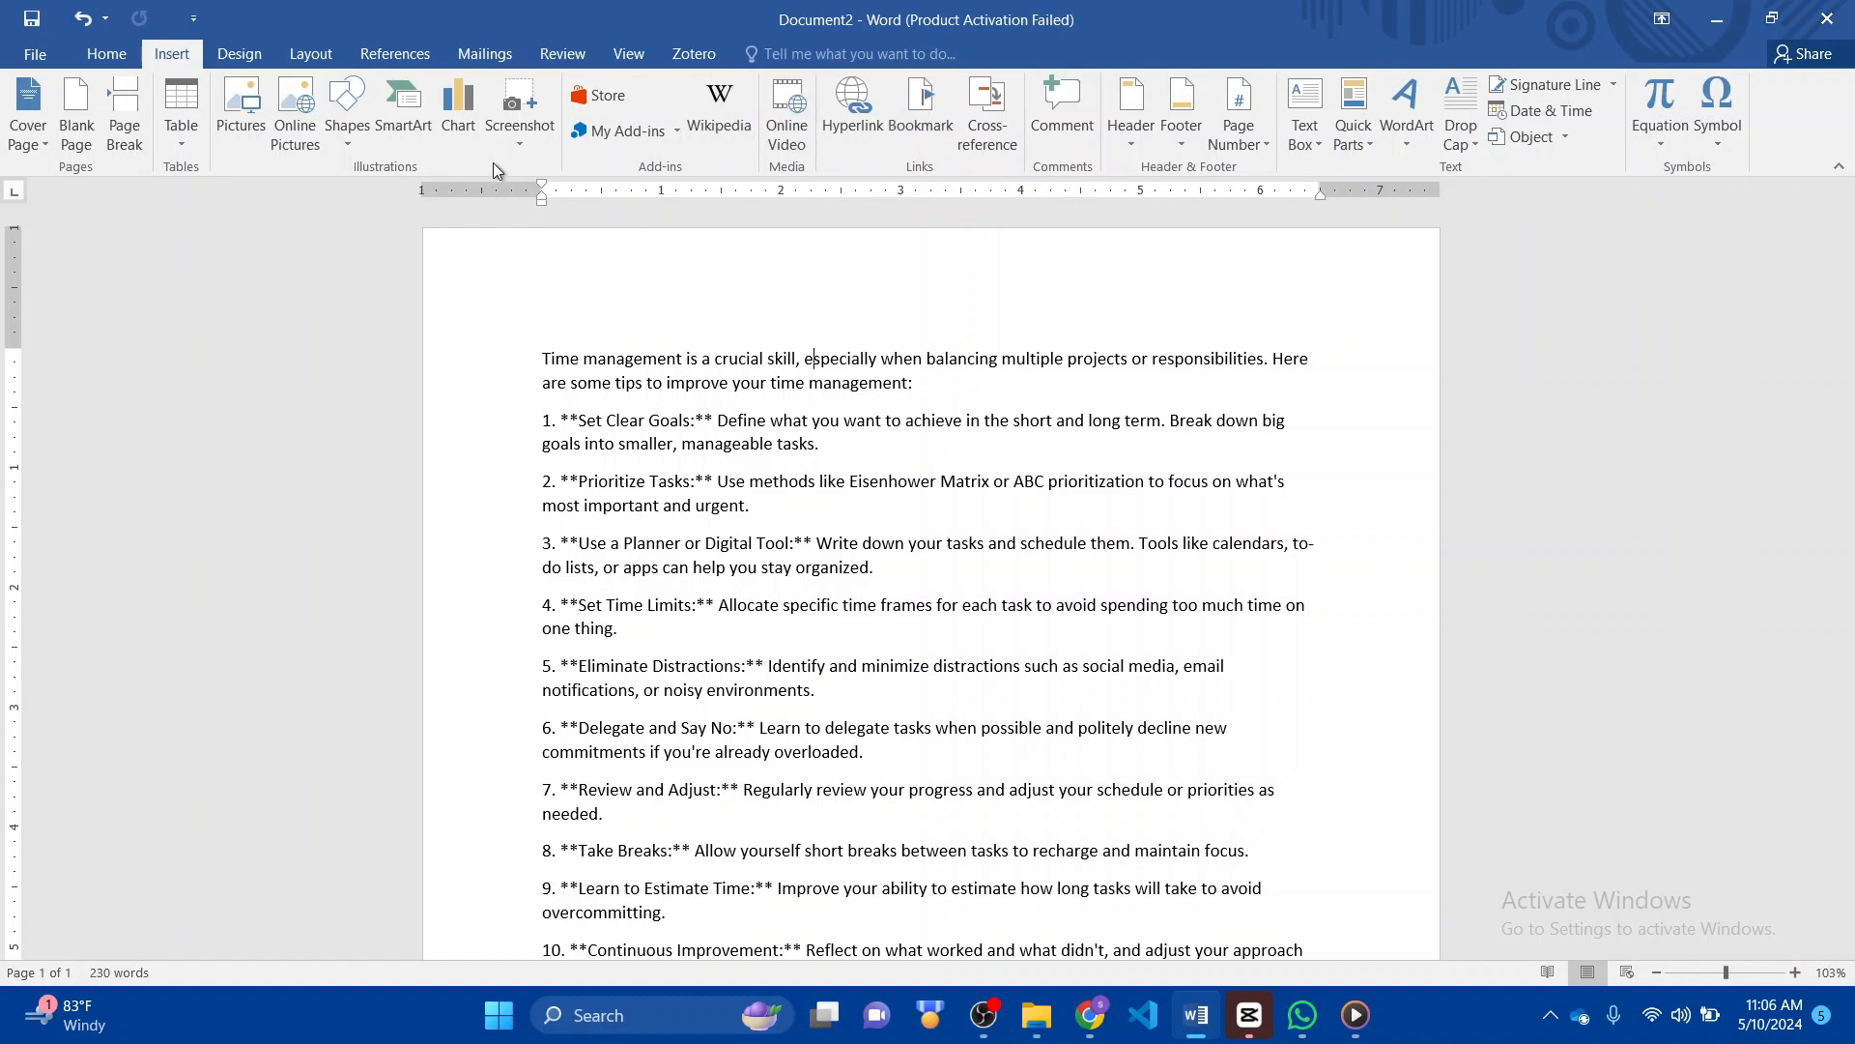
- Insert the Whisp built-in cover page at the start of the document
click(30, 145)
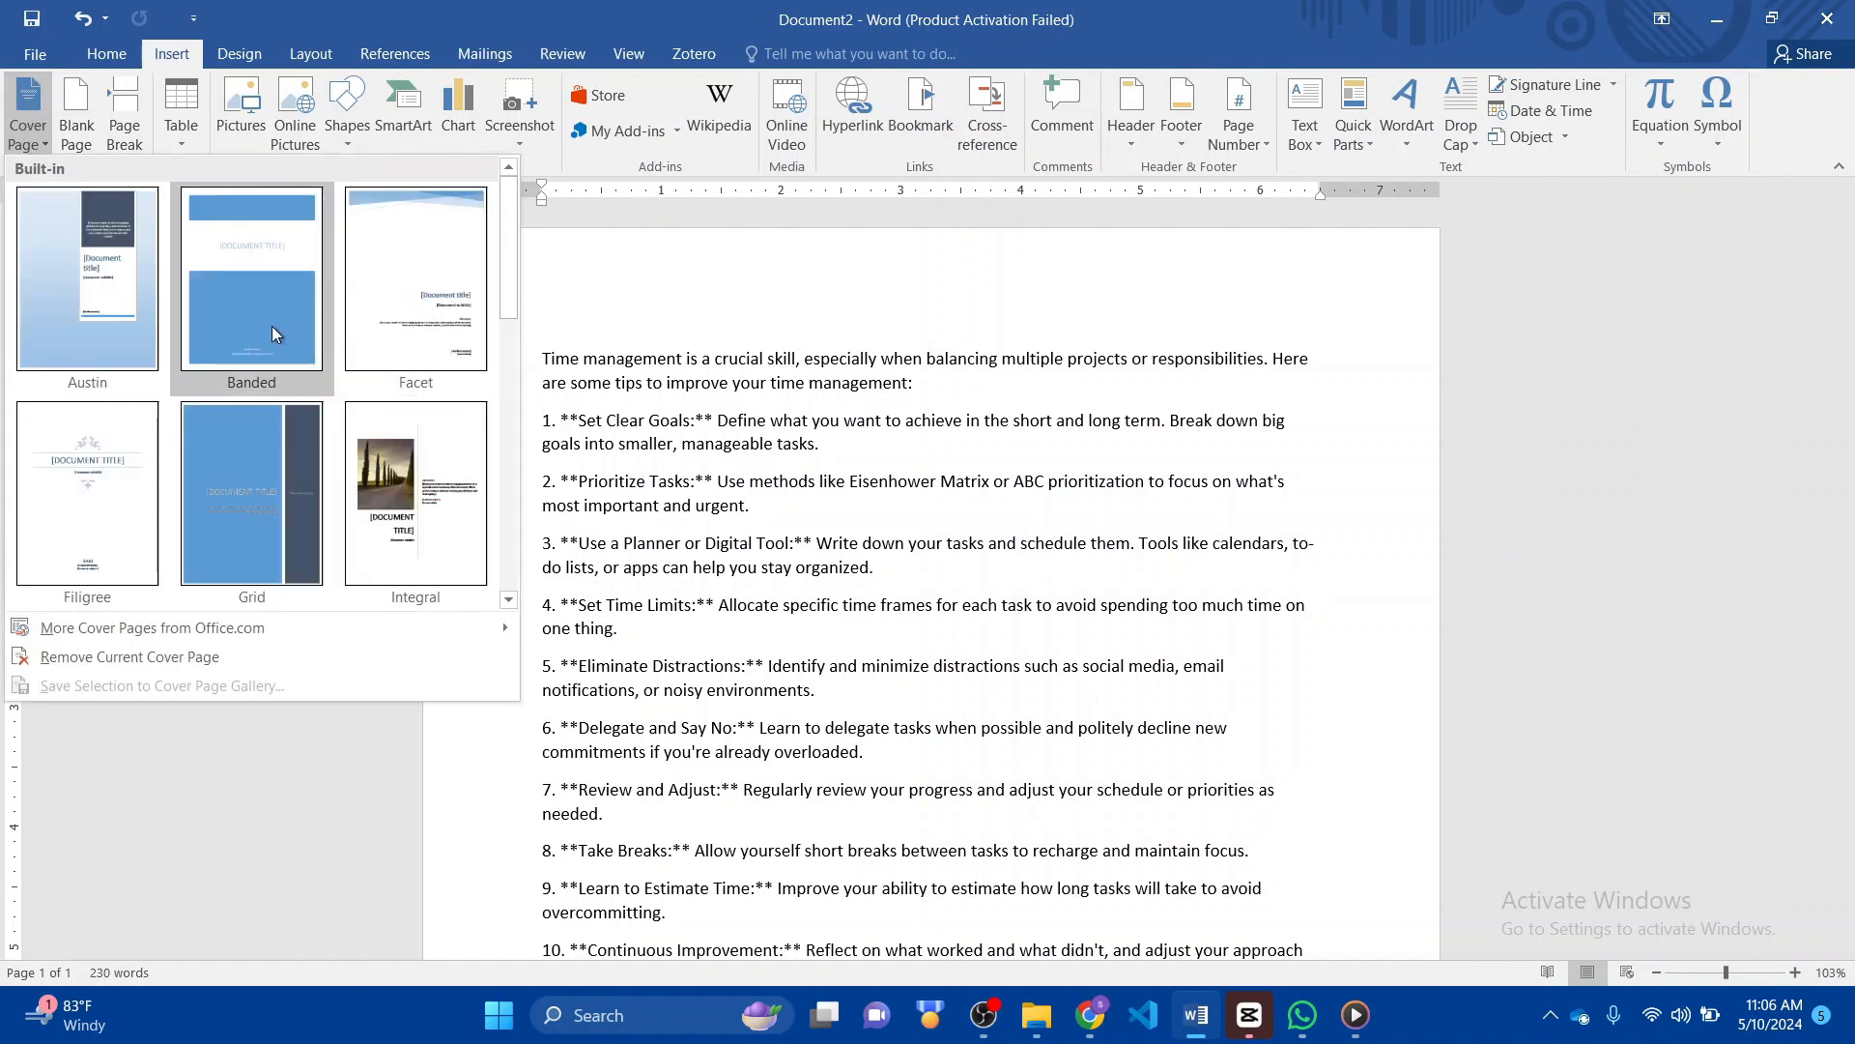
scroll(234, 477, down, 3)
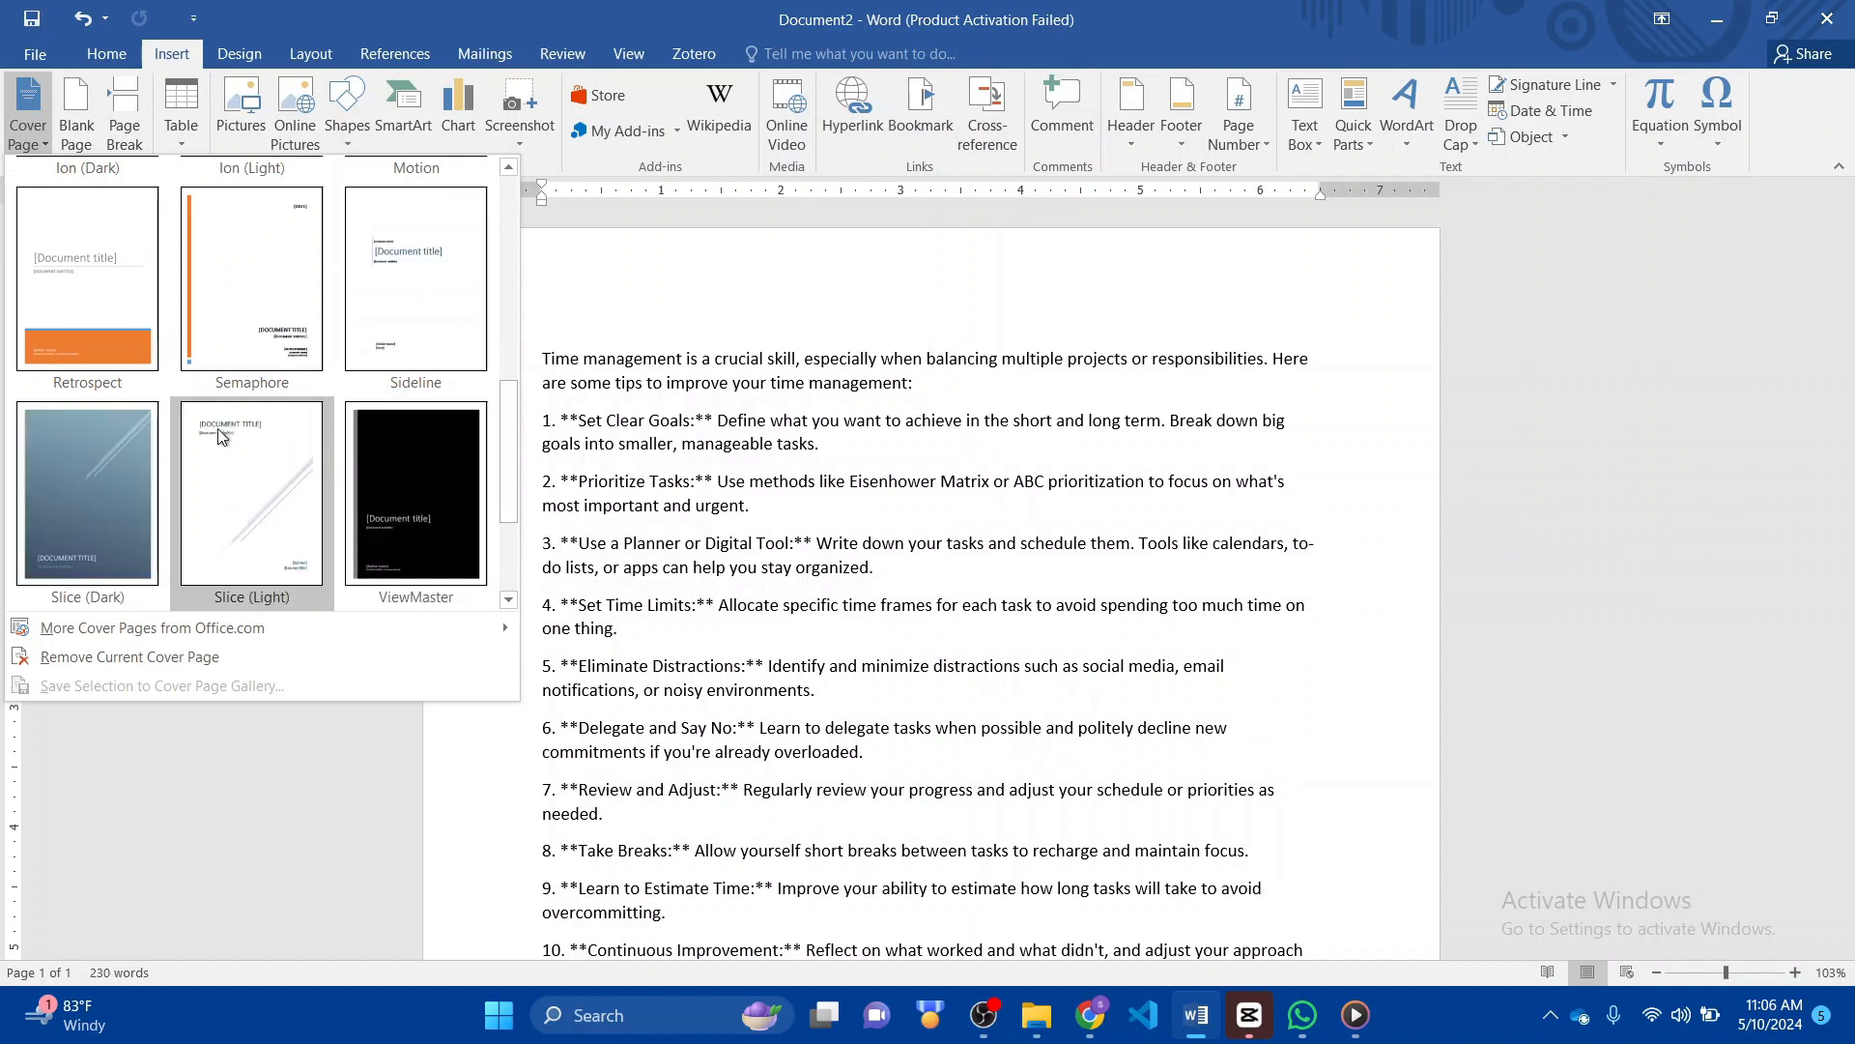
scroll(131, 512, down, 1)
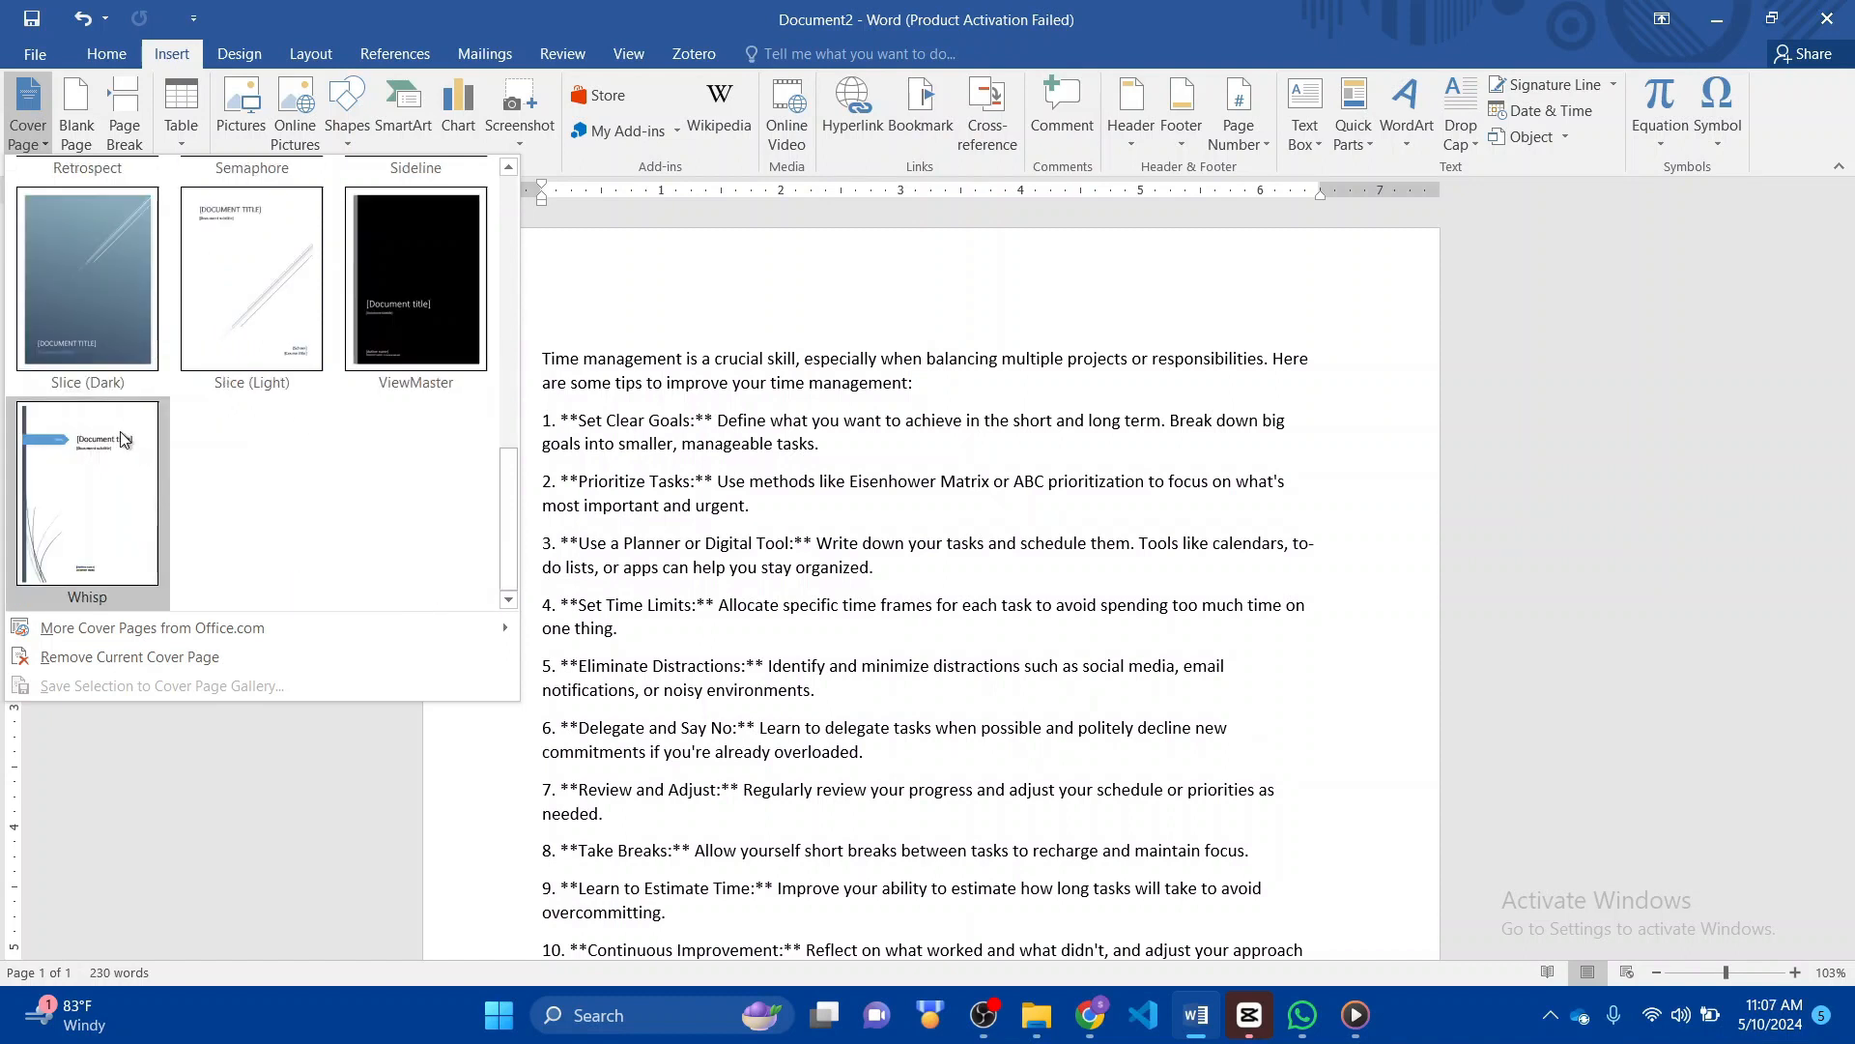
click(93, 448)
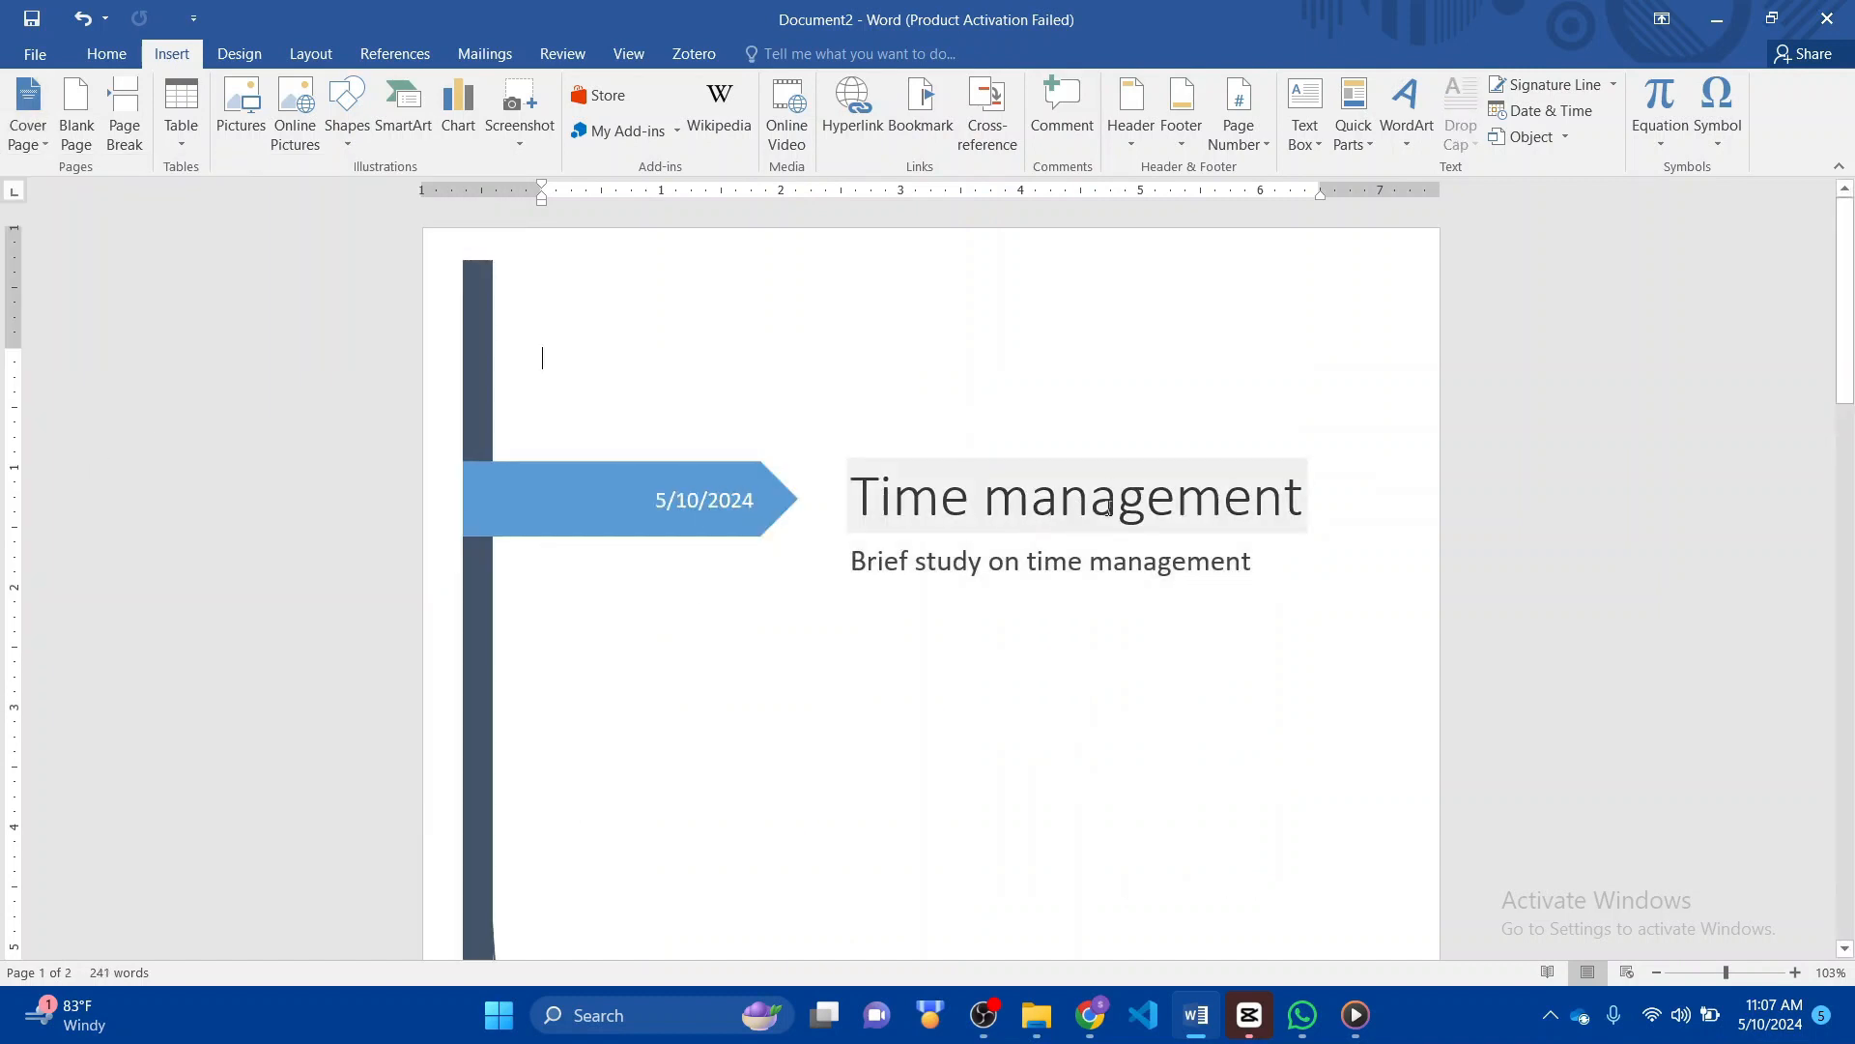
- Review the cover page's title, subtitle, date and company fields, and the text page that follows it
double_click(986, 506)
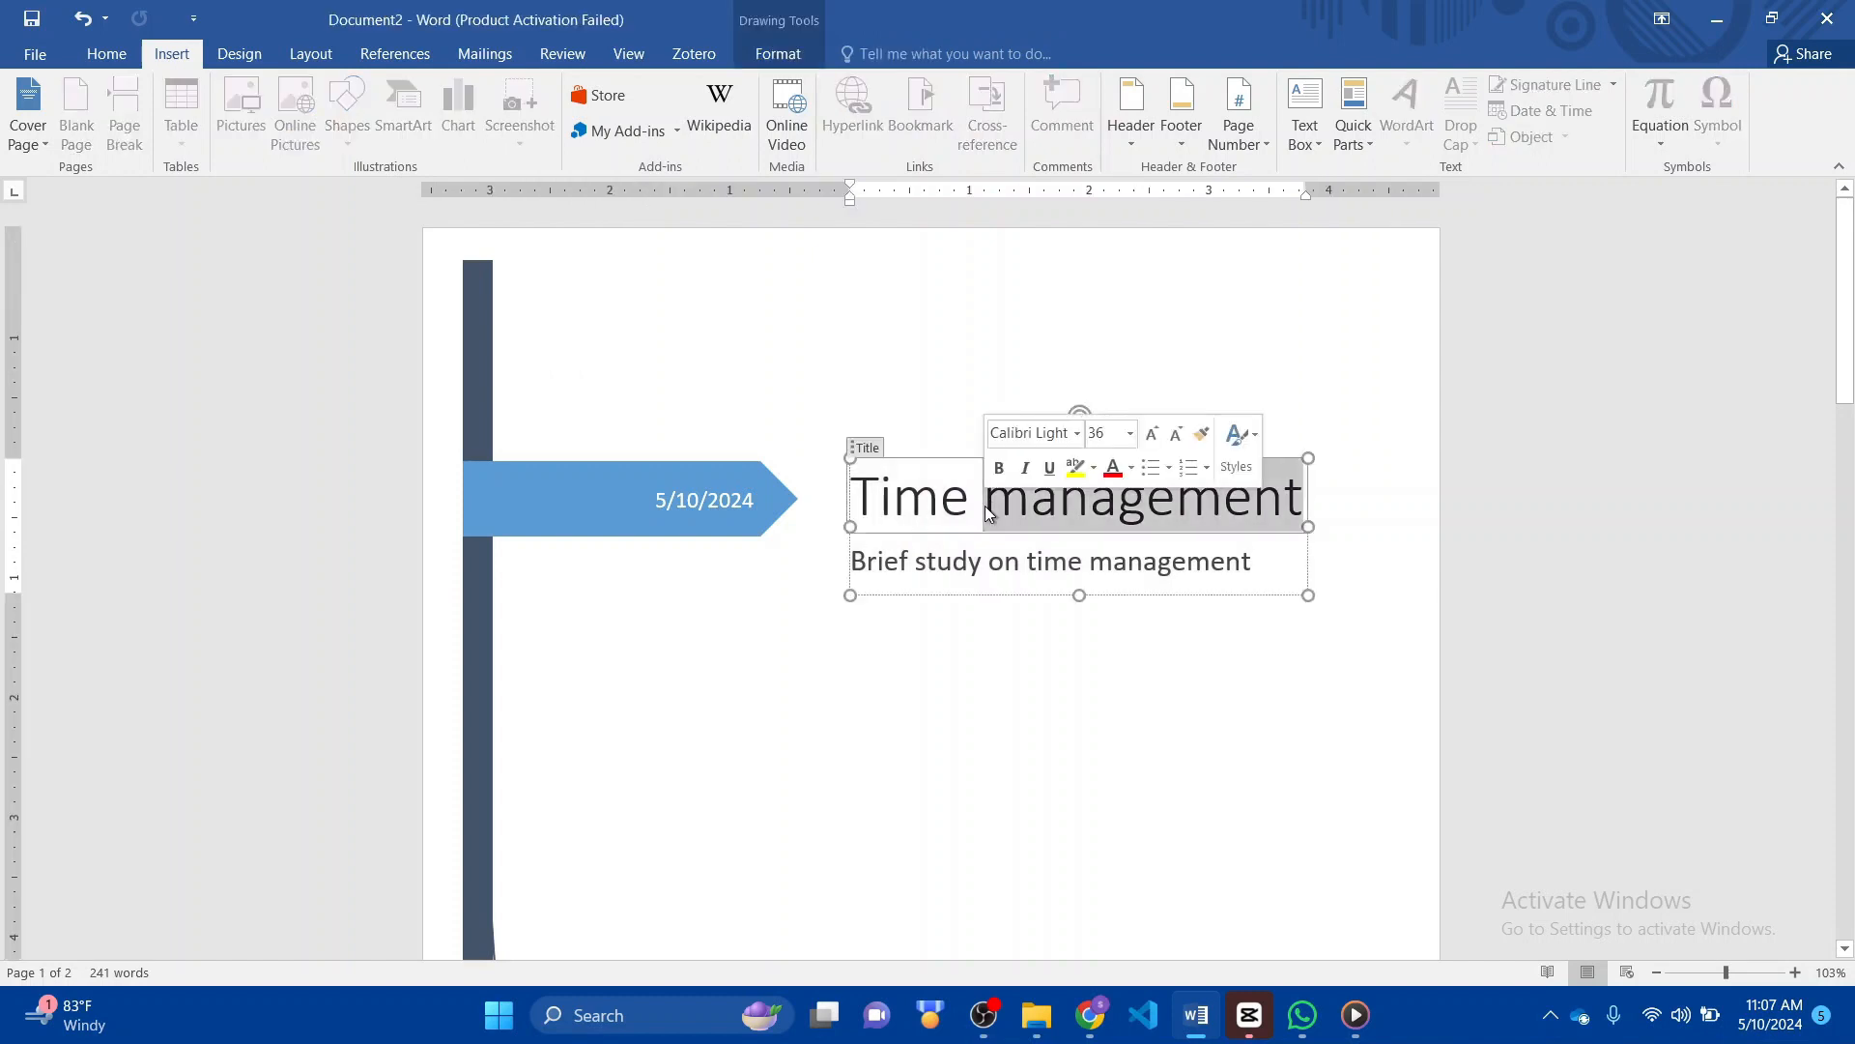
click(923, 574)
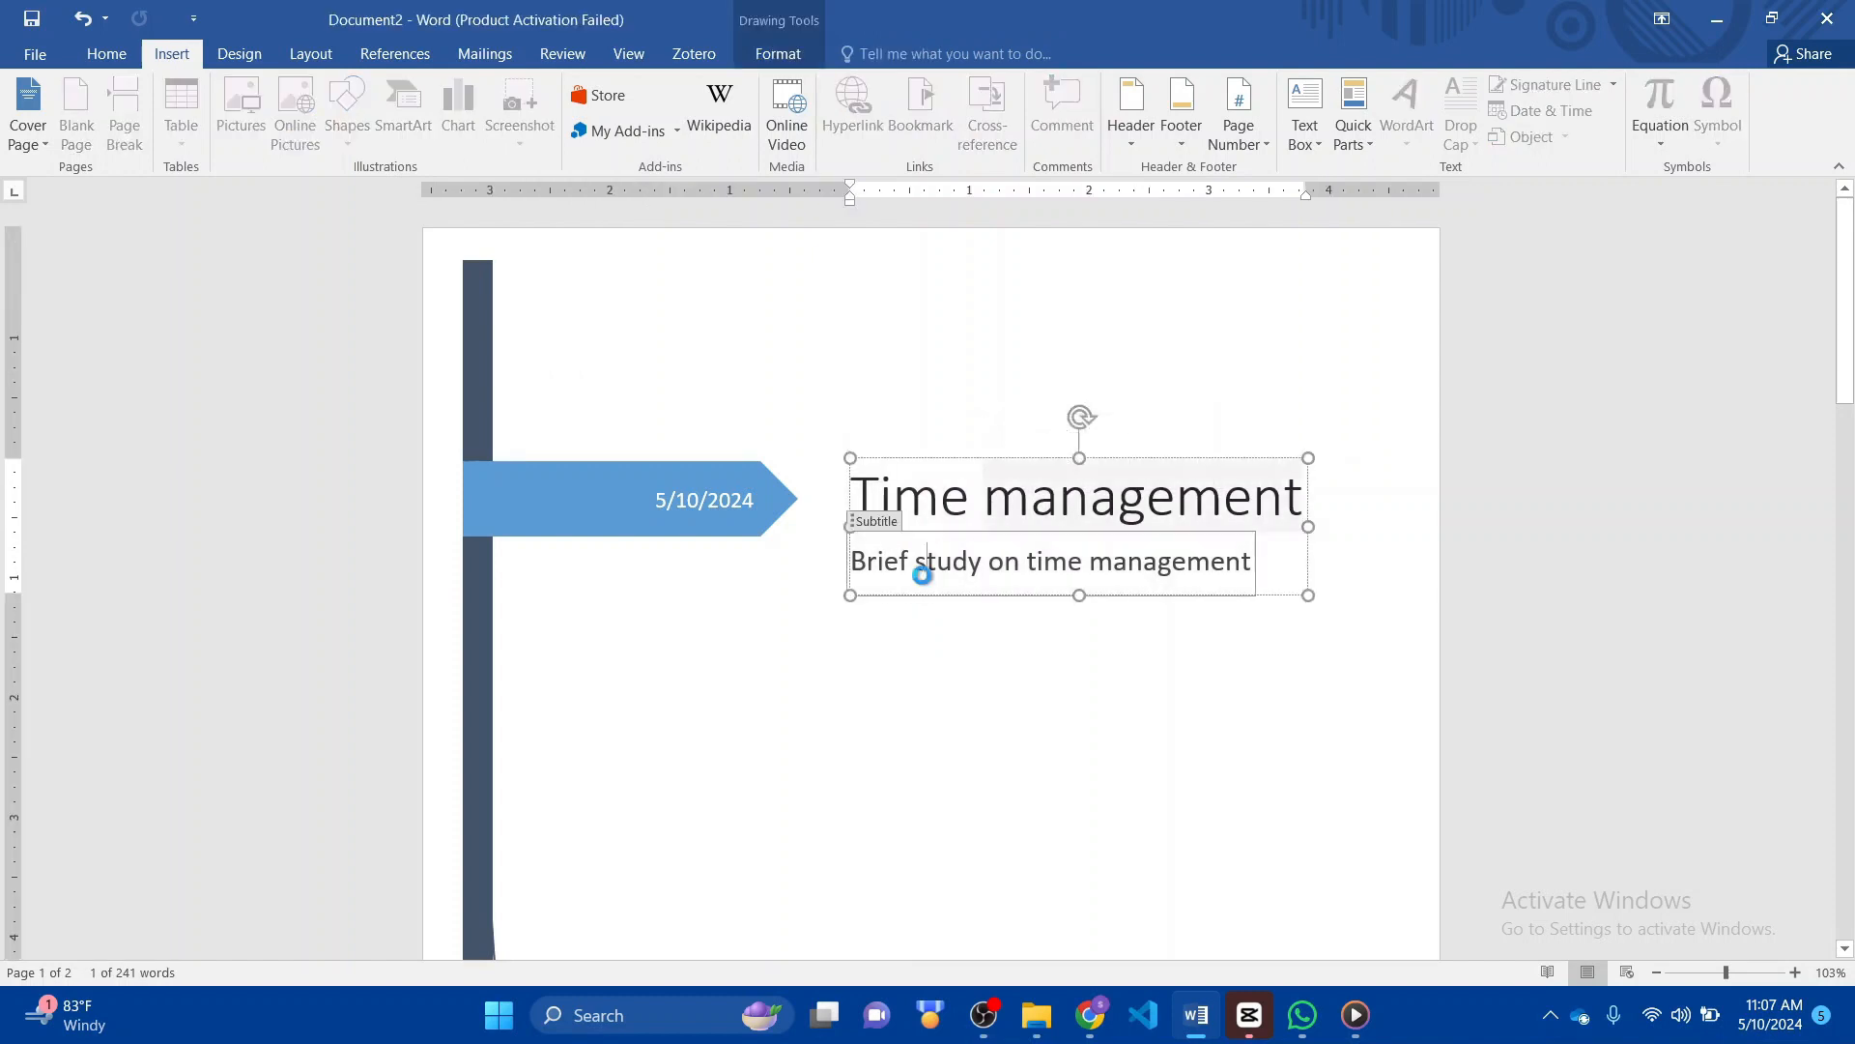
scroll(783, 626, down, 8)
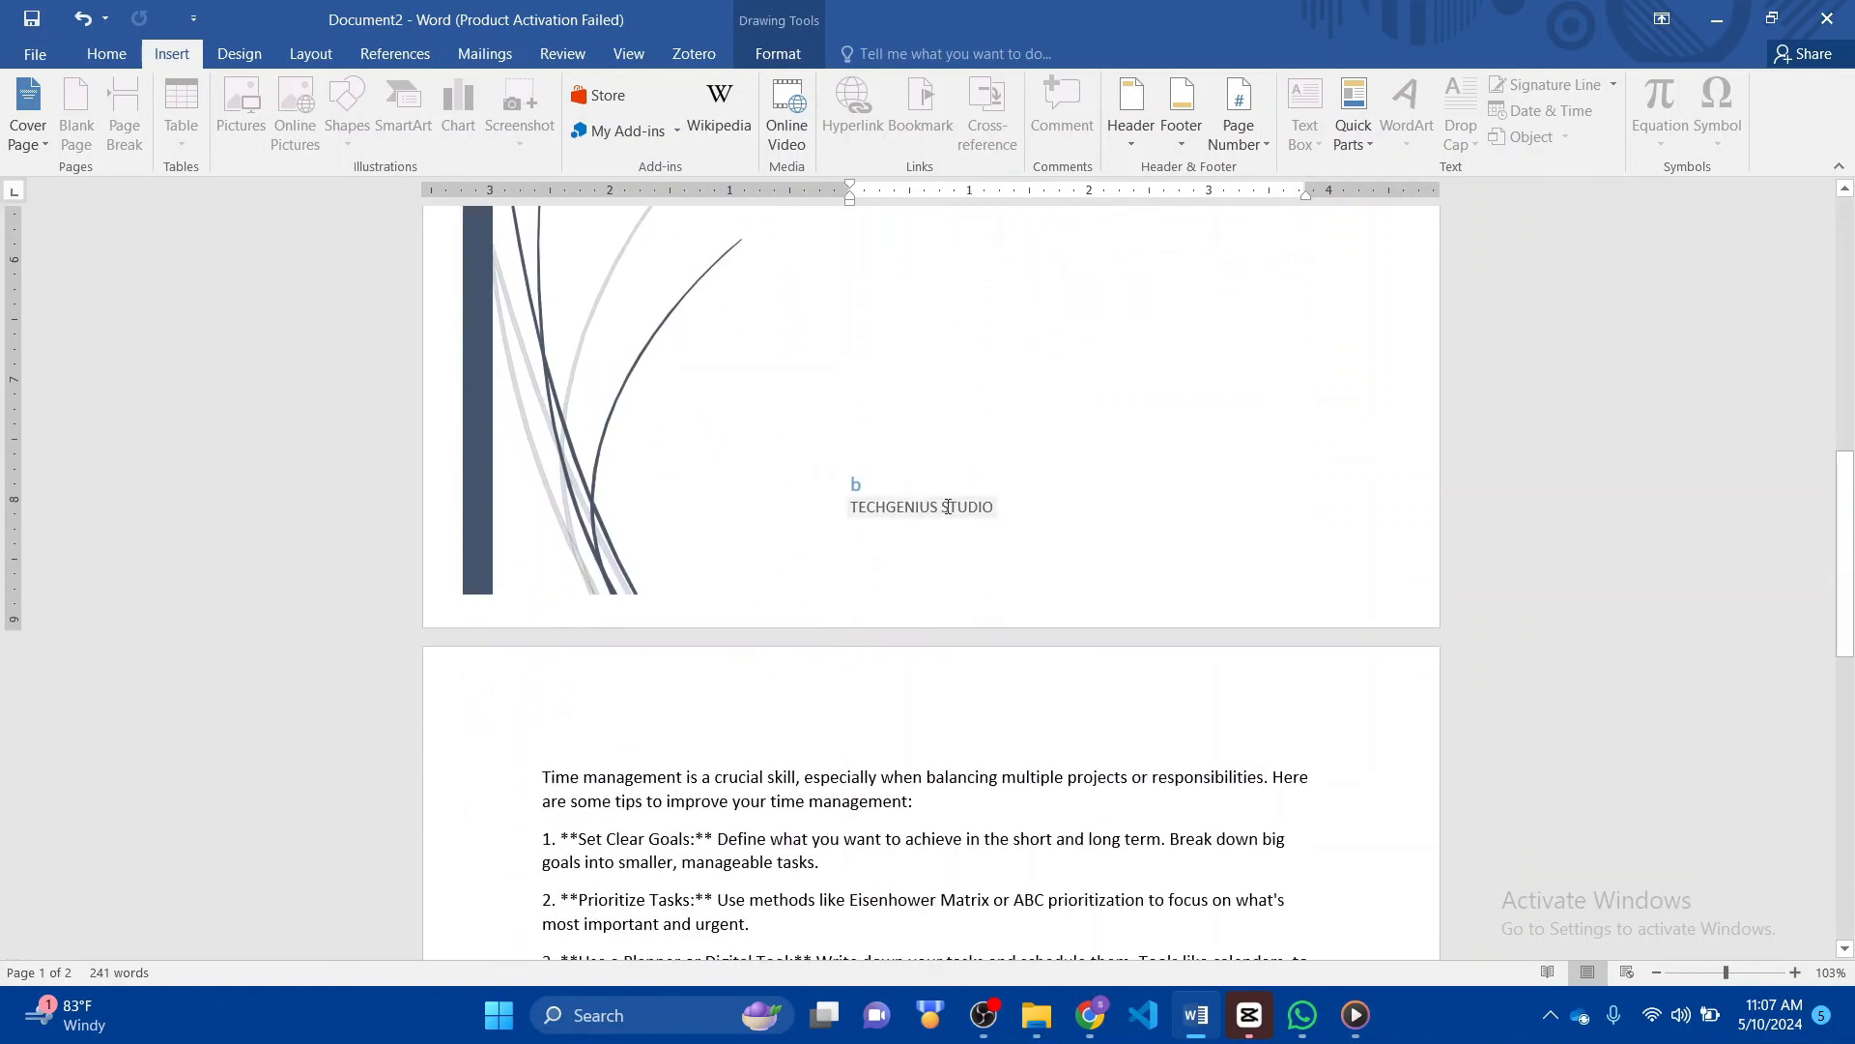
scroll(902, 536, up, 8)
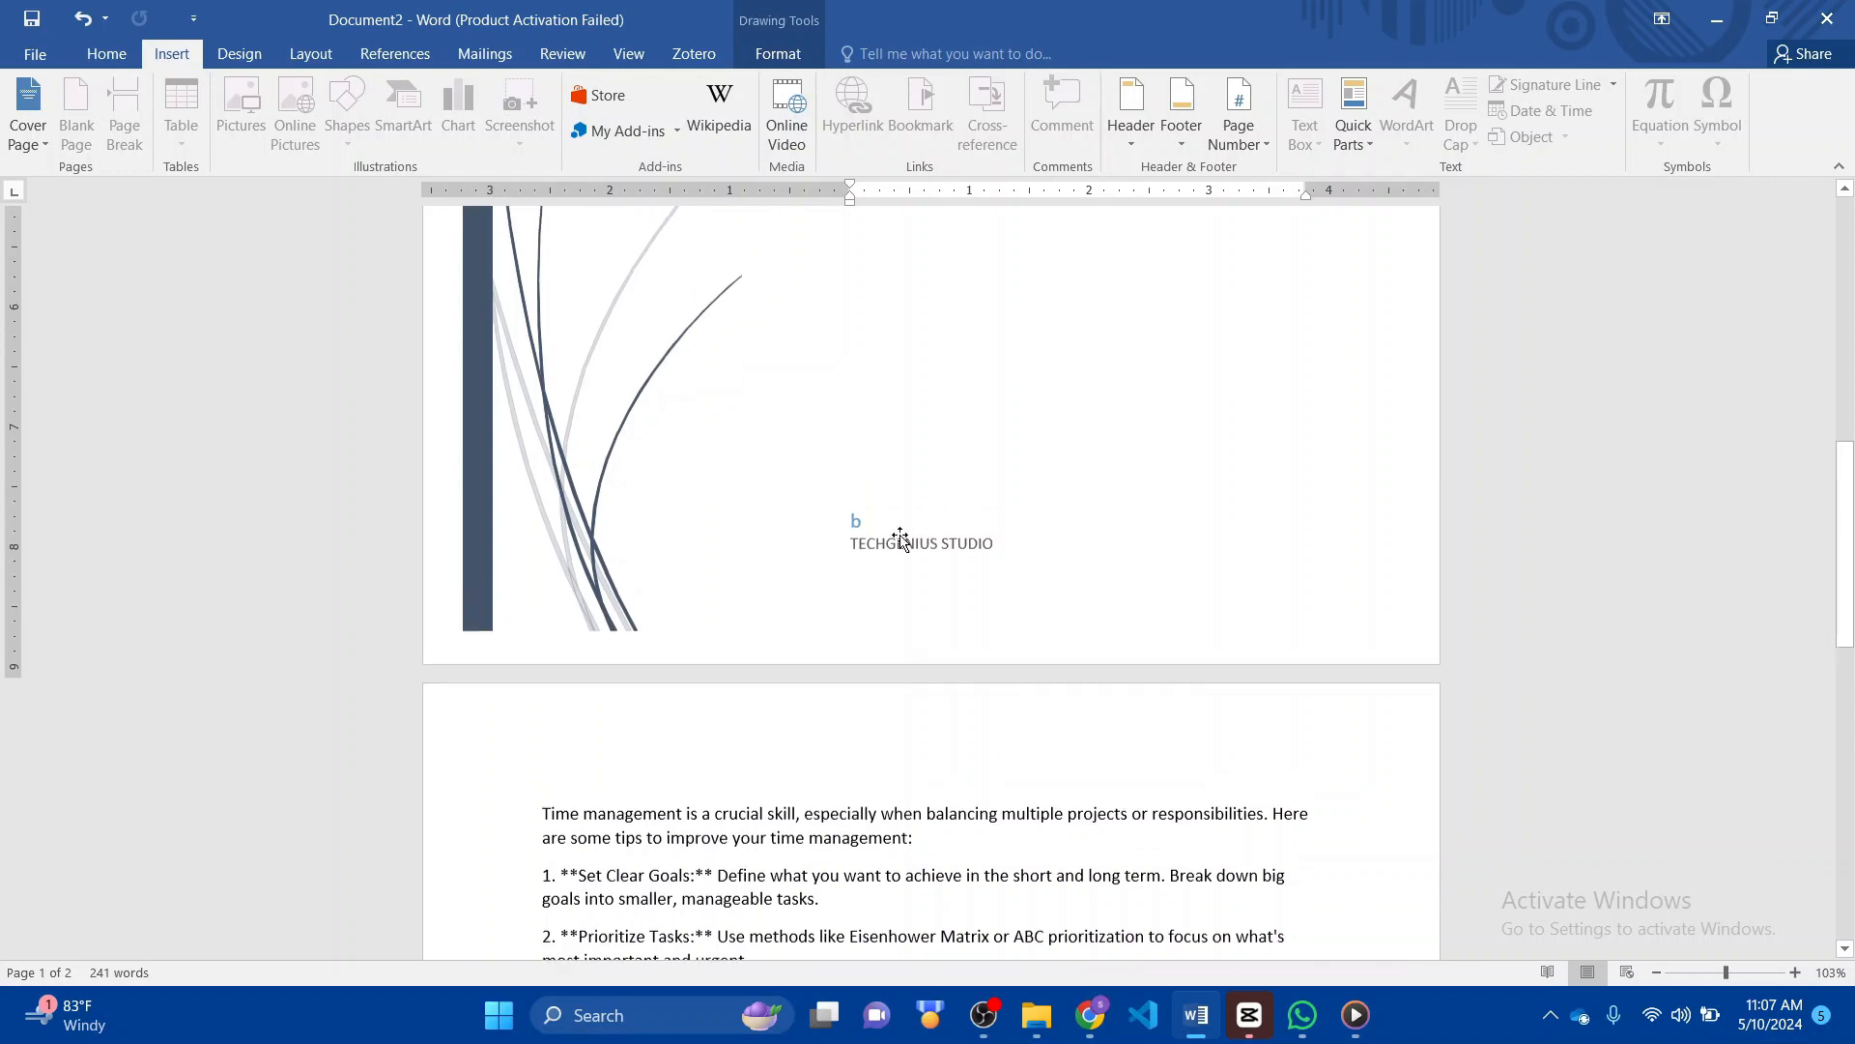
scroll(901, 535, down, 8)
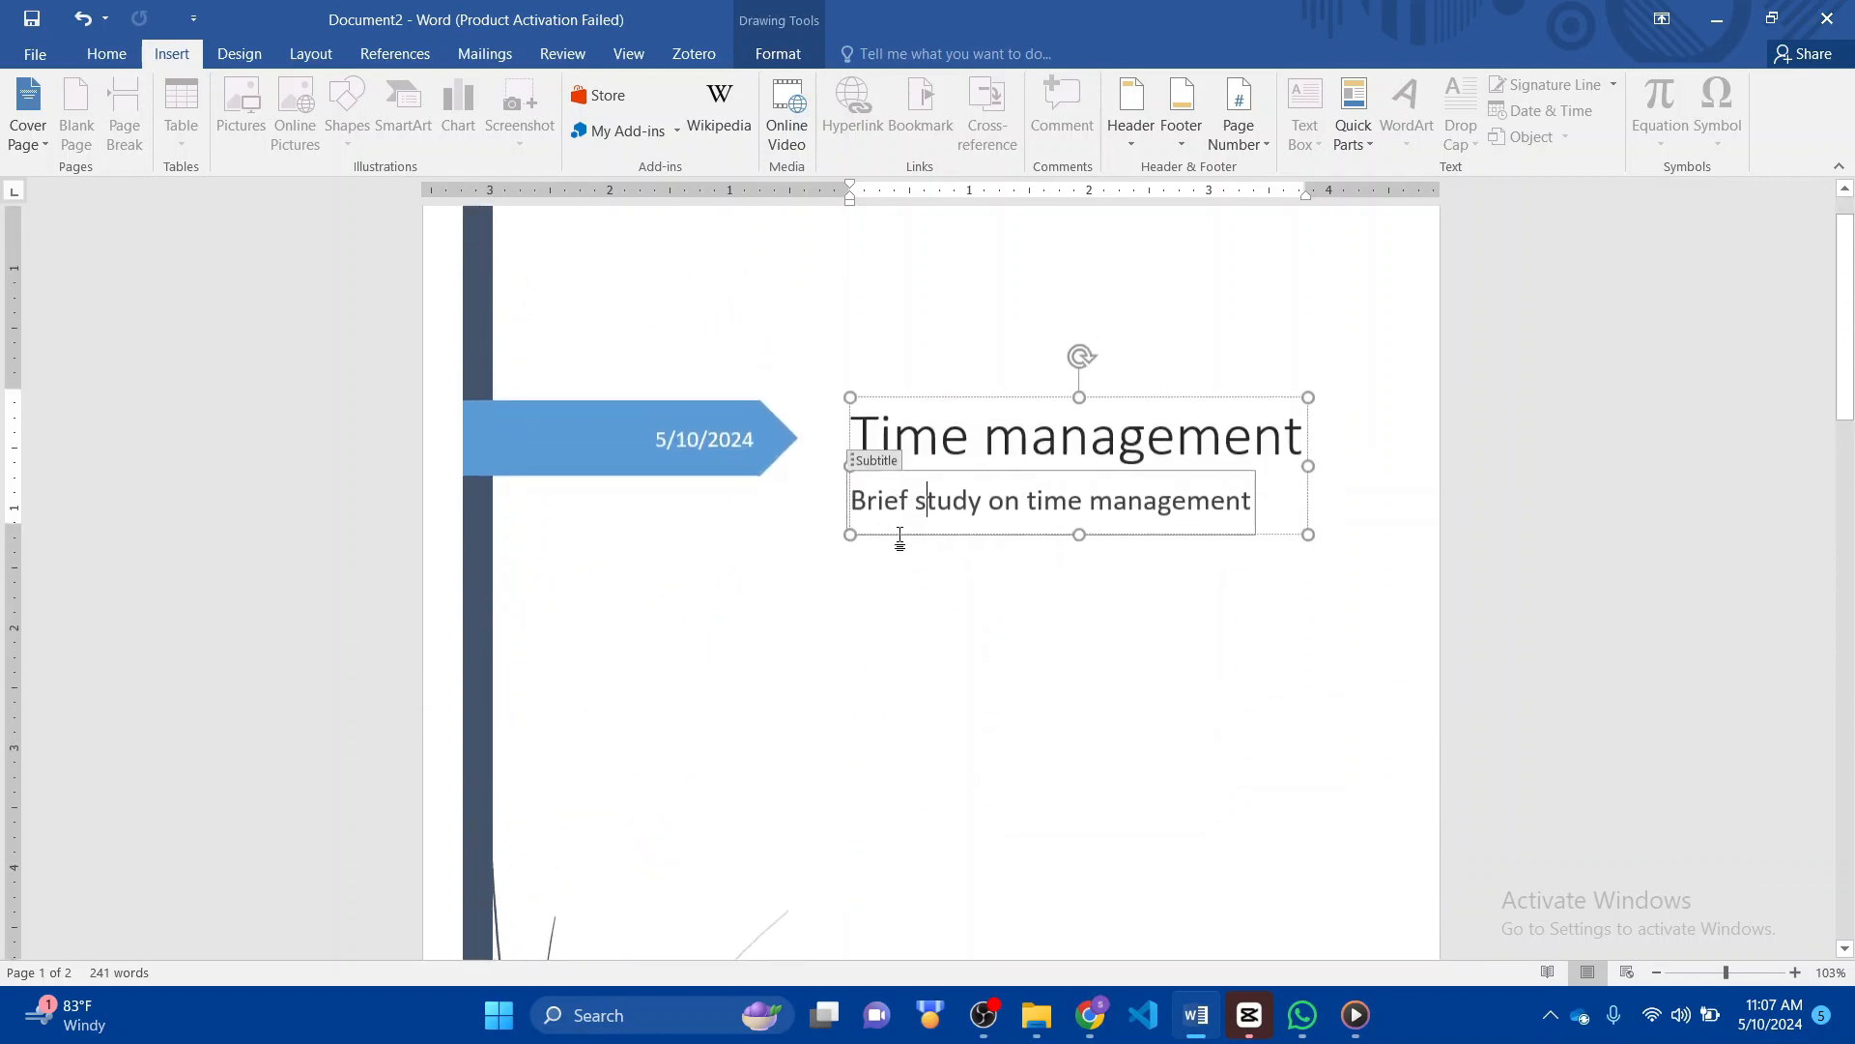
scroll(900, 538, up, 3)
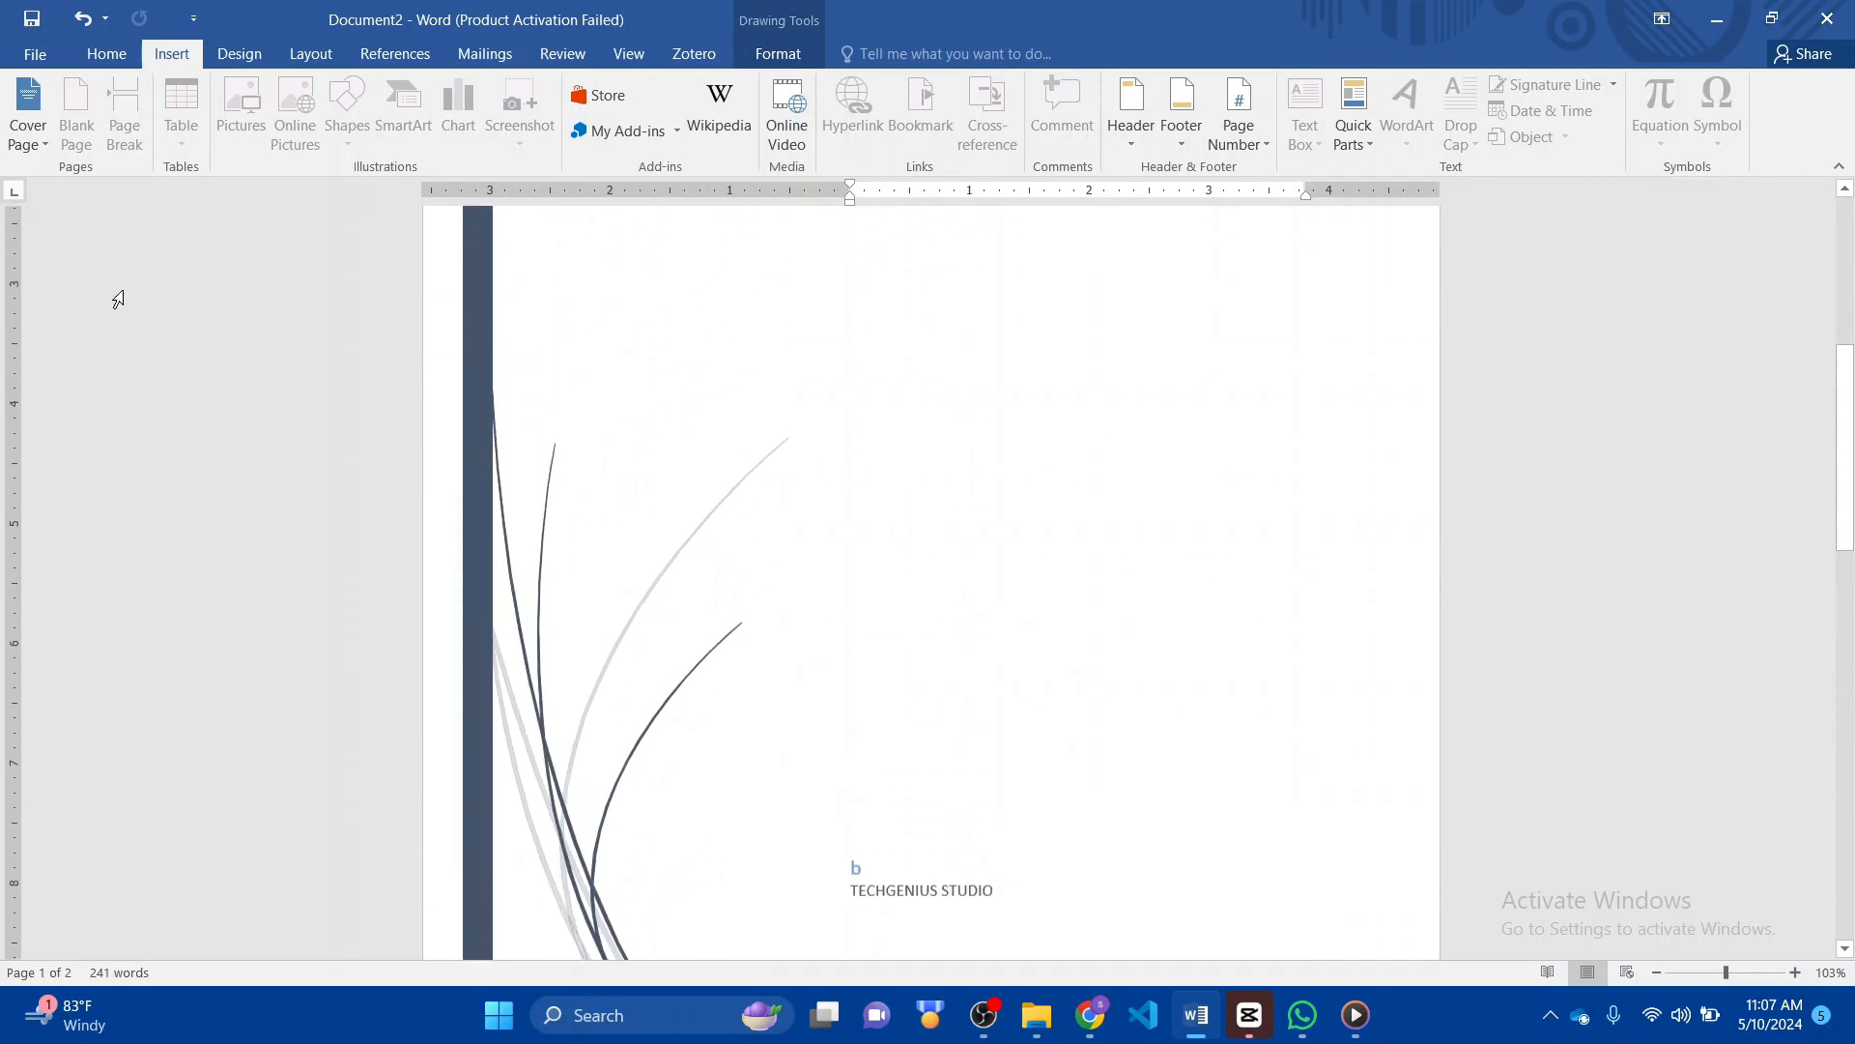
click(553, 345)
scroll(553, 345, up, 3)
scroll(551, 343, down, 7)
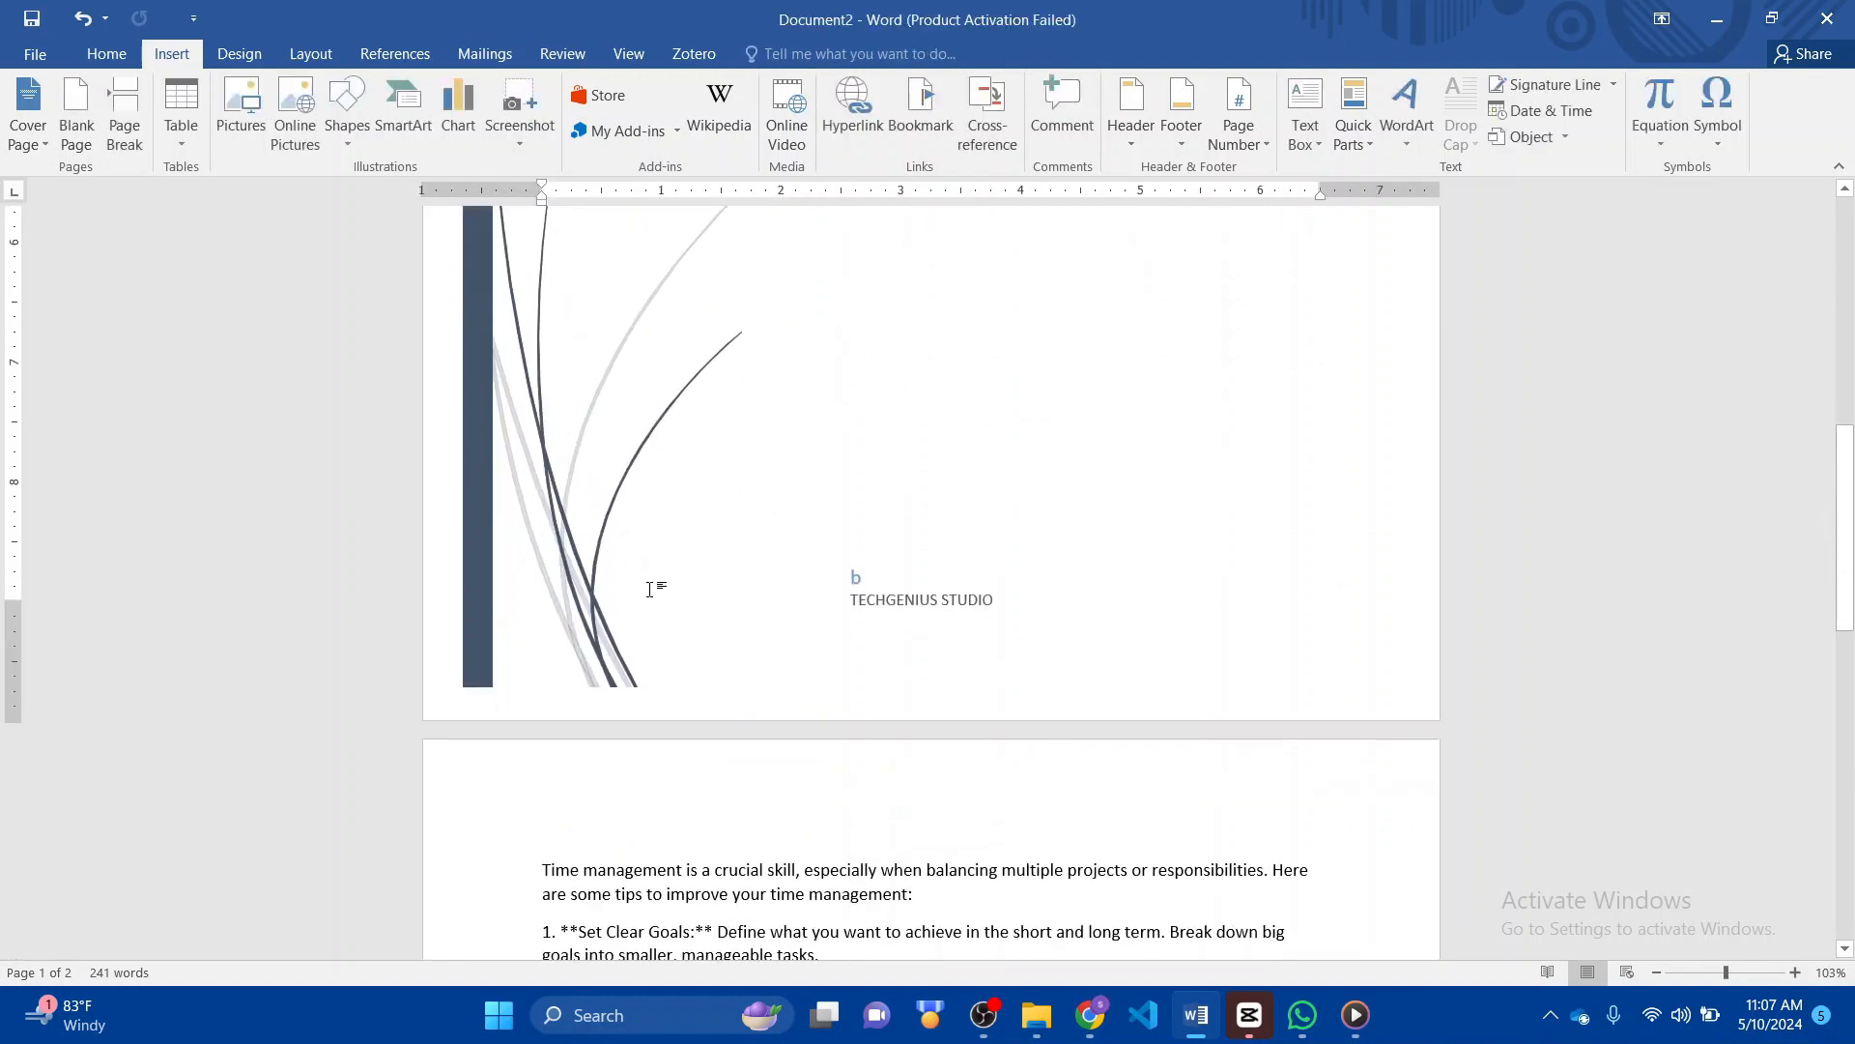
- Add an empty line above the opening time management paragraph and insert a blank page before the text
click(609, 829)
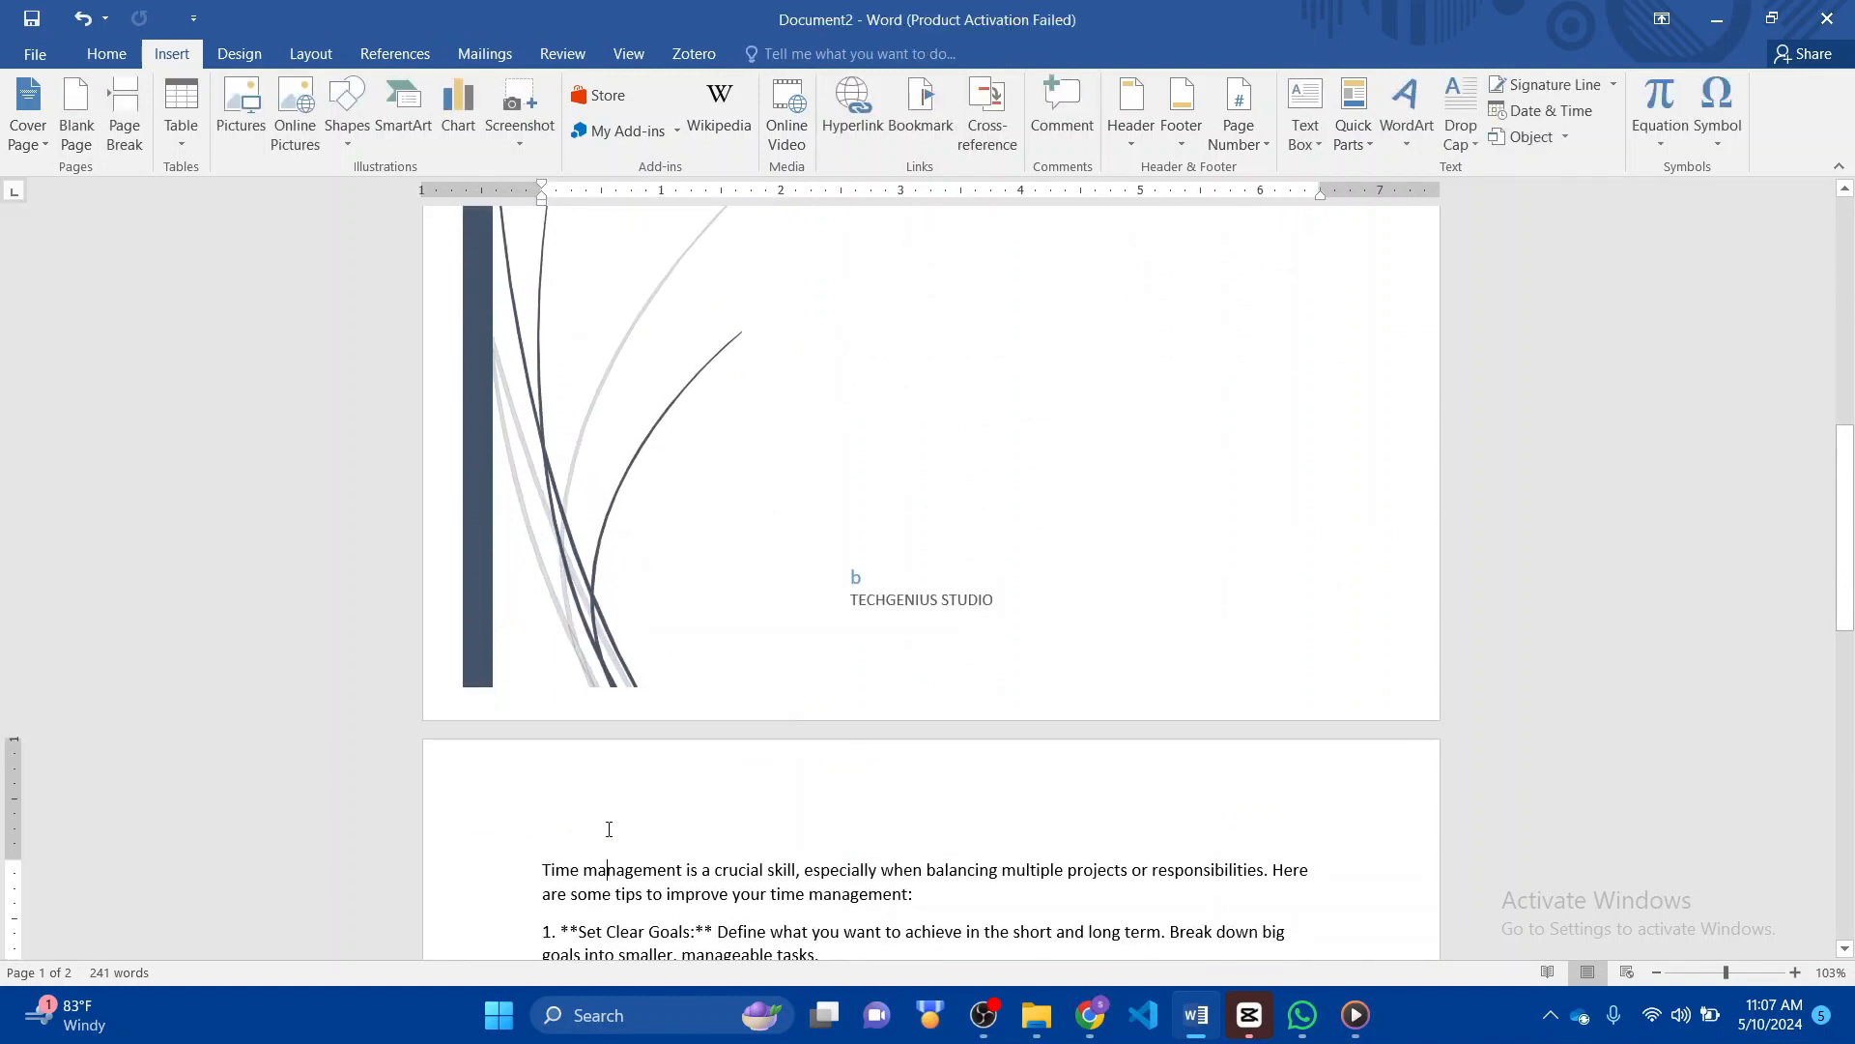
scroll(609, 829, down, 3)
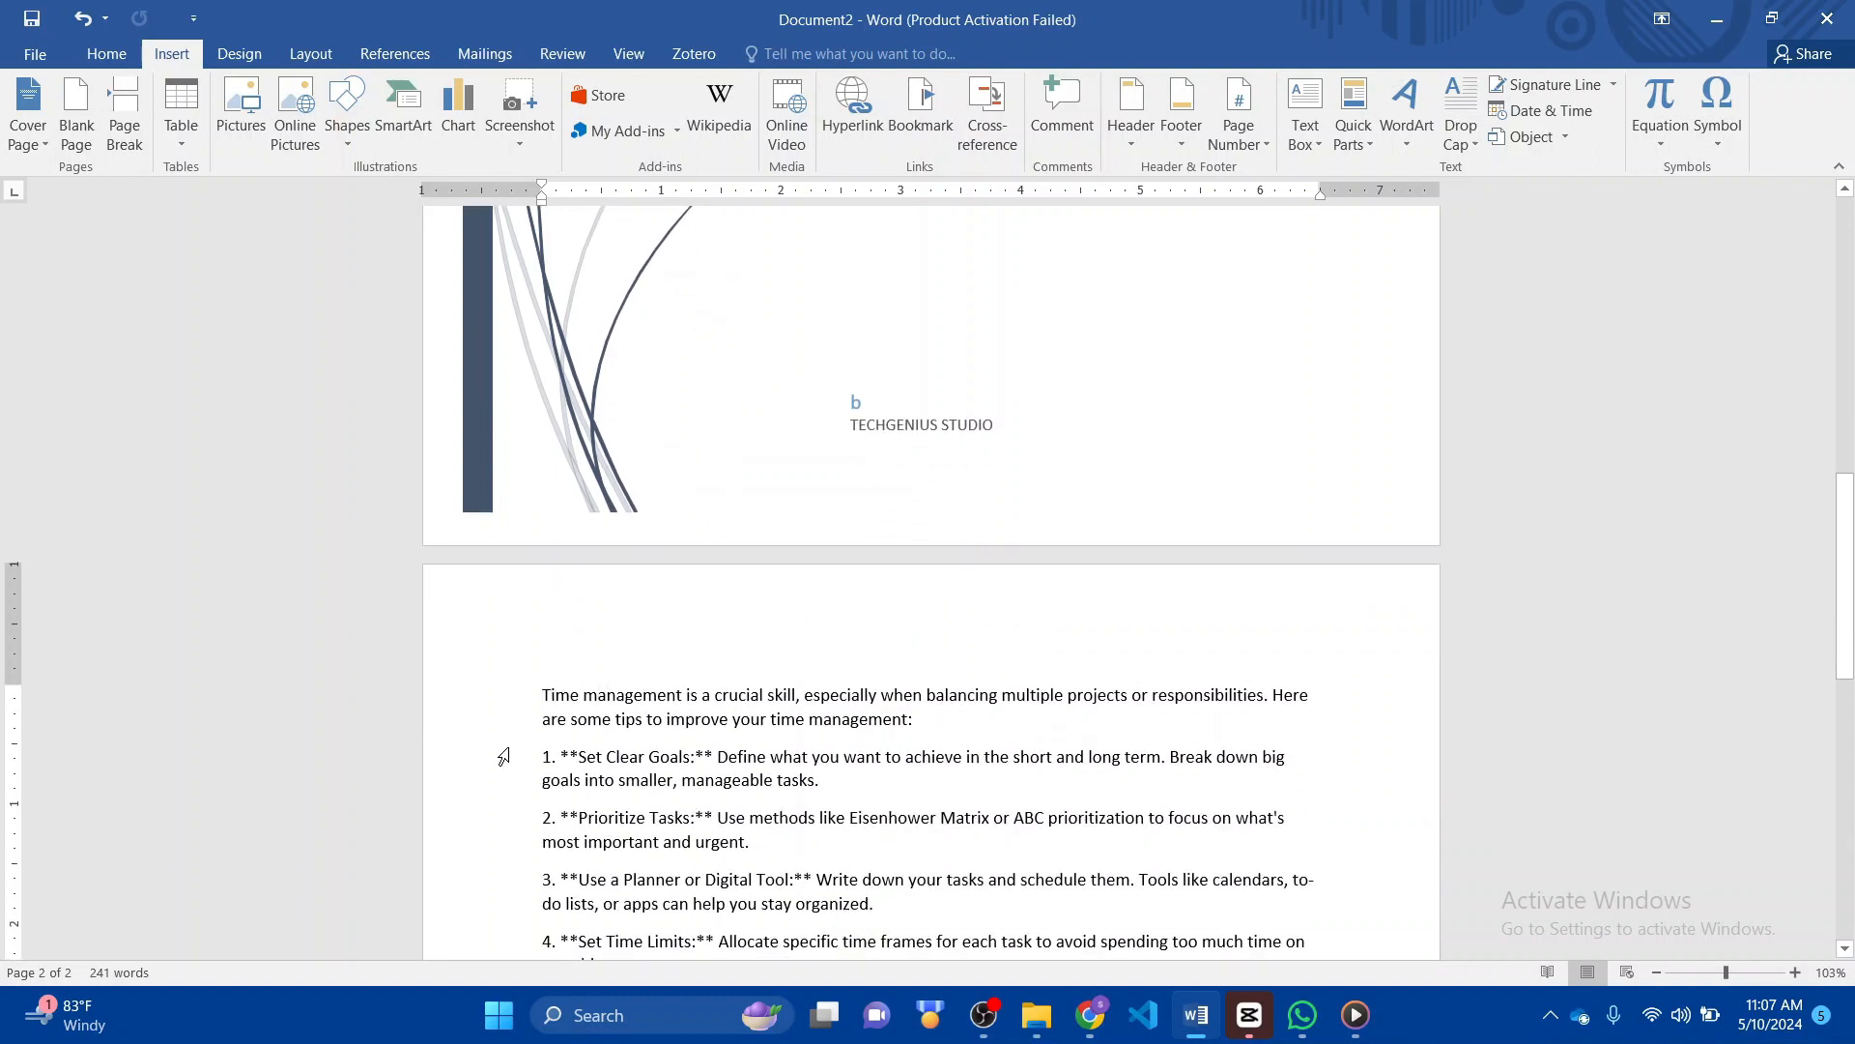
key(BackSpace)
key(BackSpace)
key(Return)
key(Return)
key(Return)
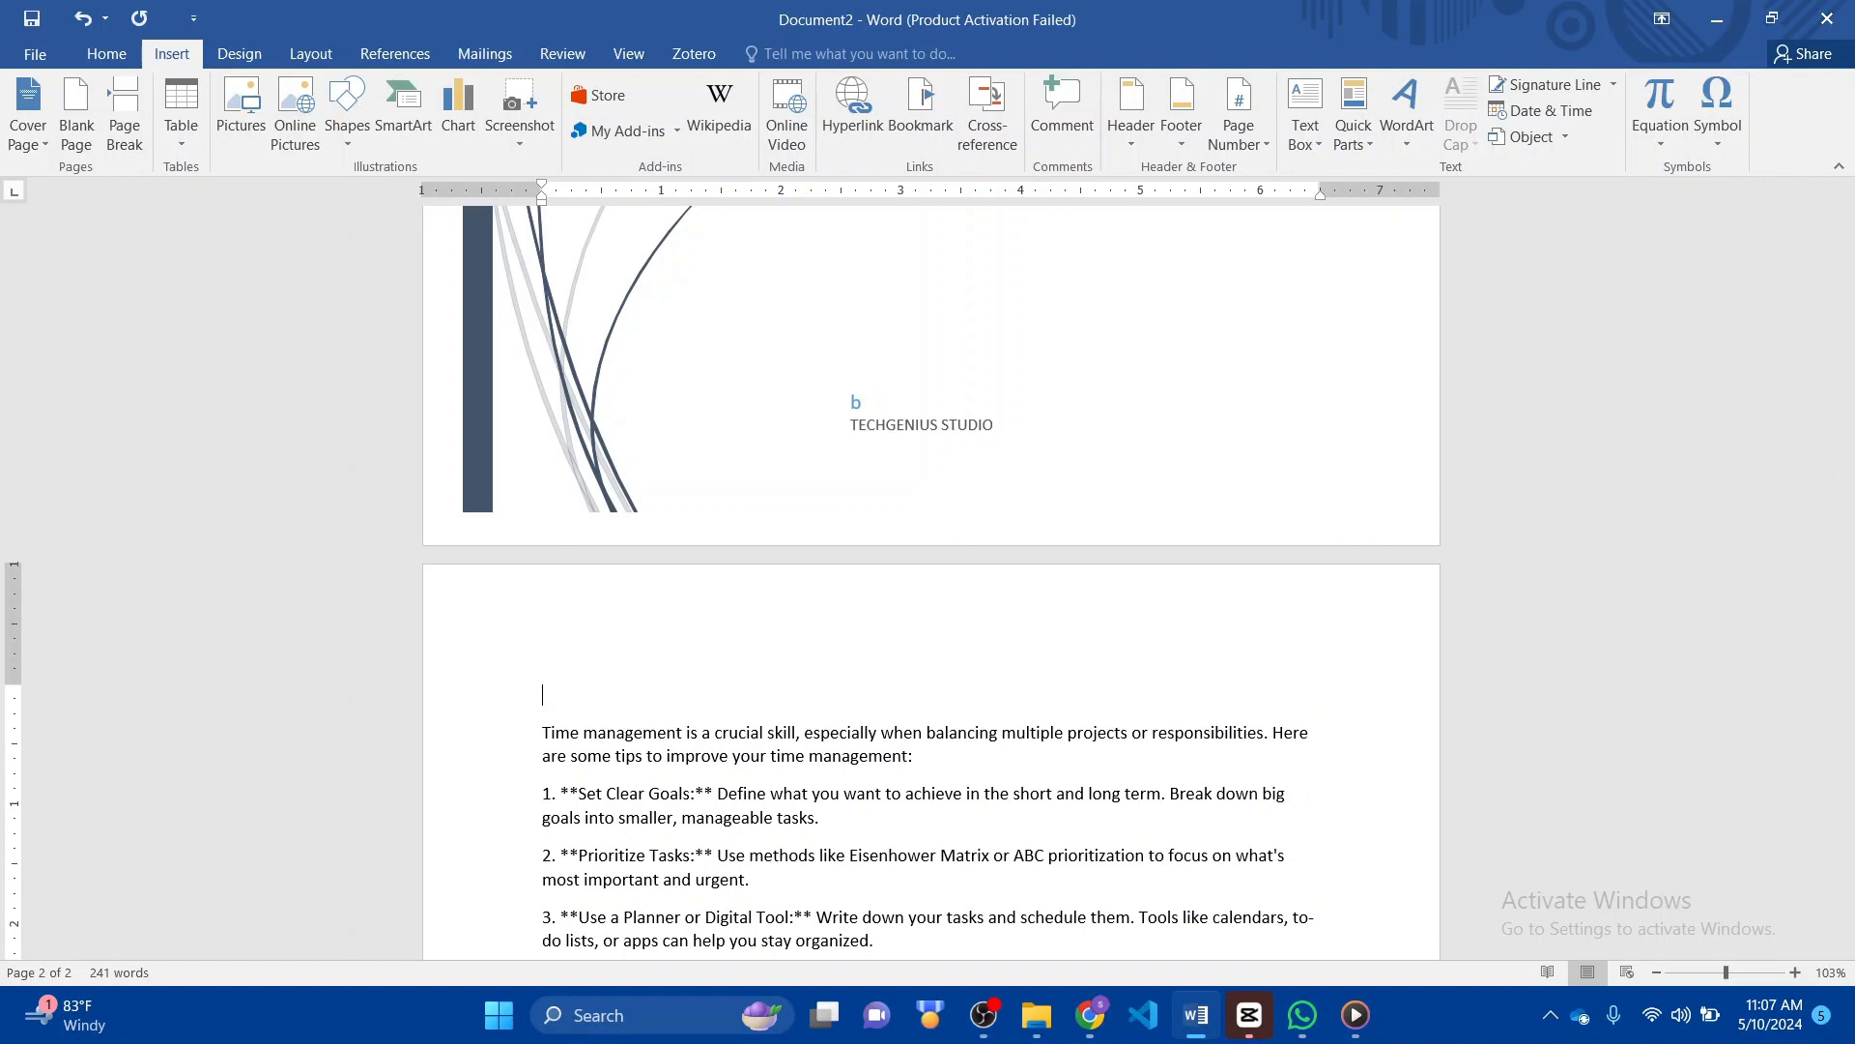
click(77, 133)
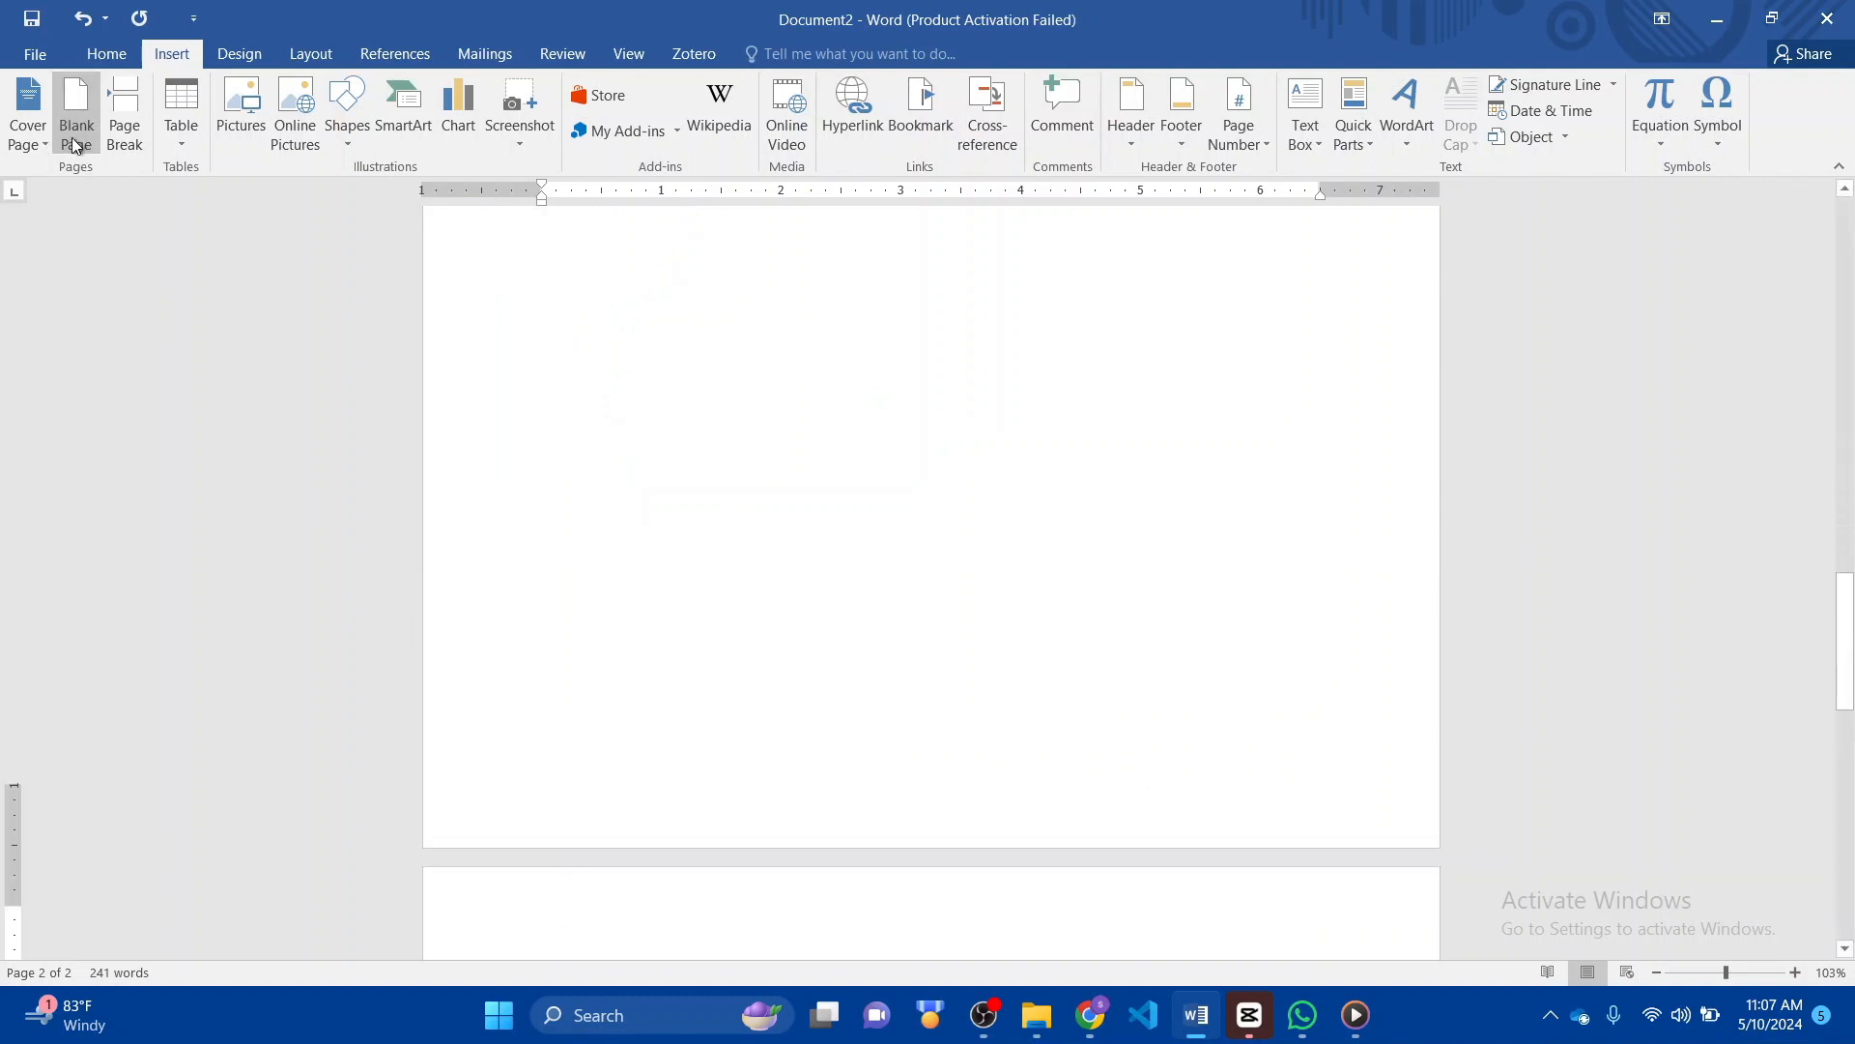
scroll(823, 374, up, 10)
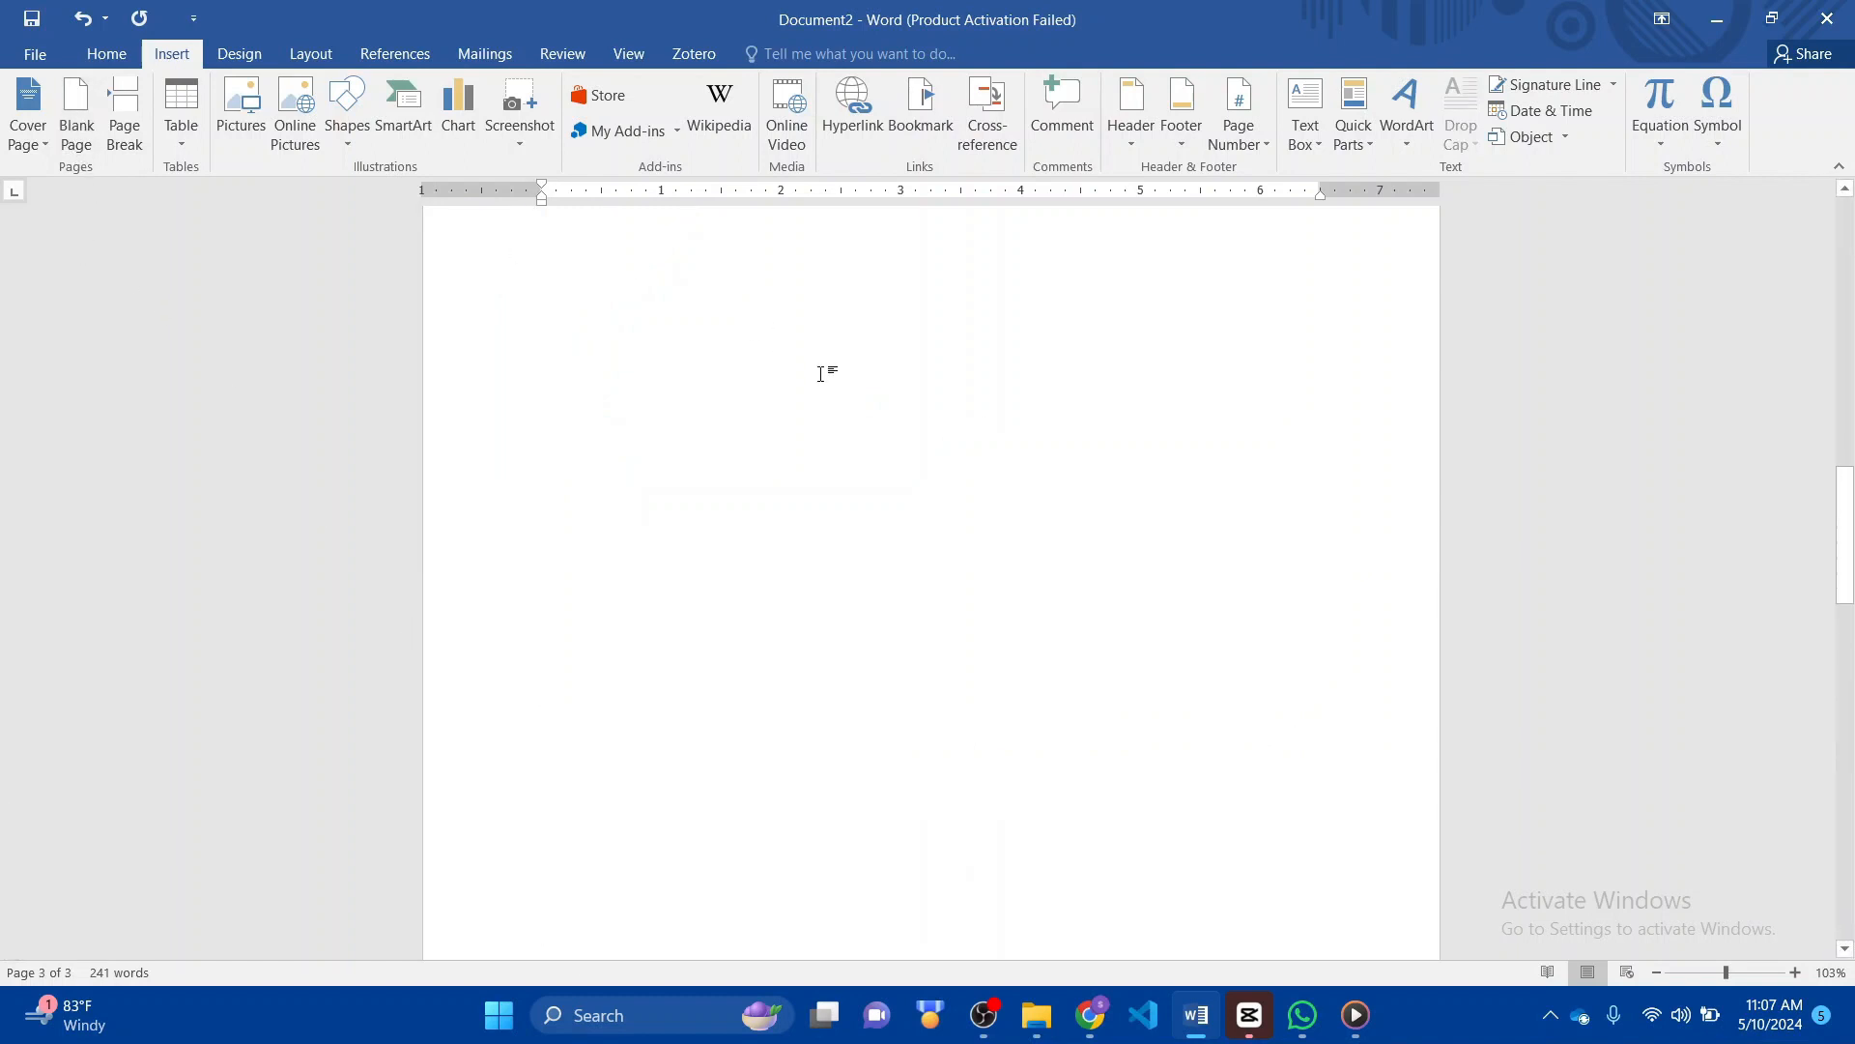
scroll(822, 374, down, 3)
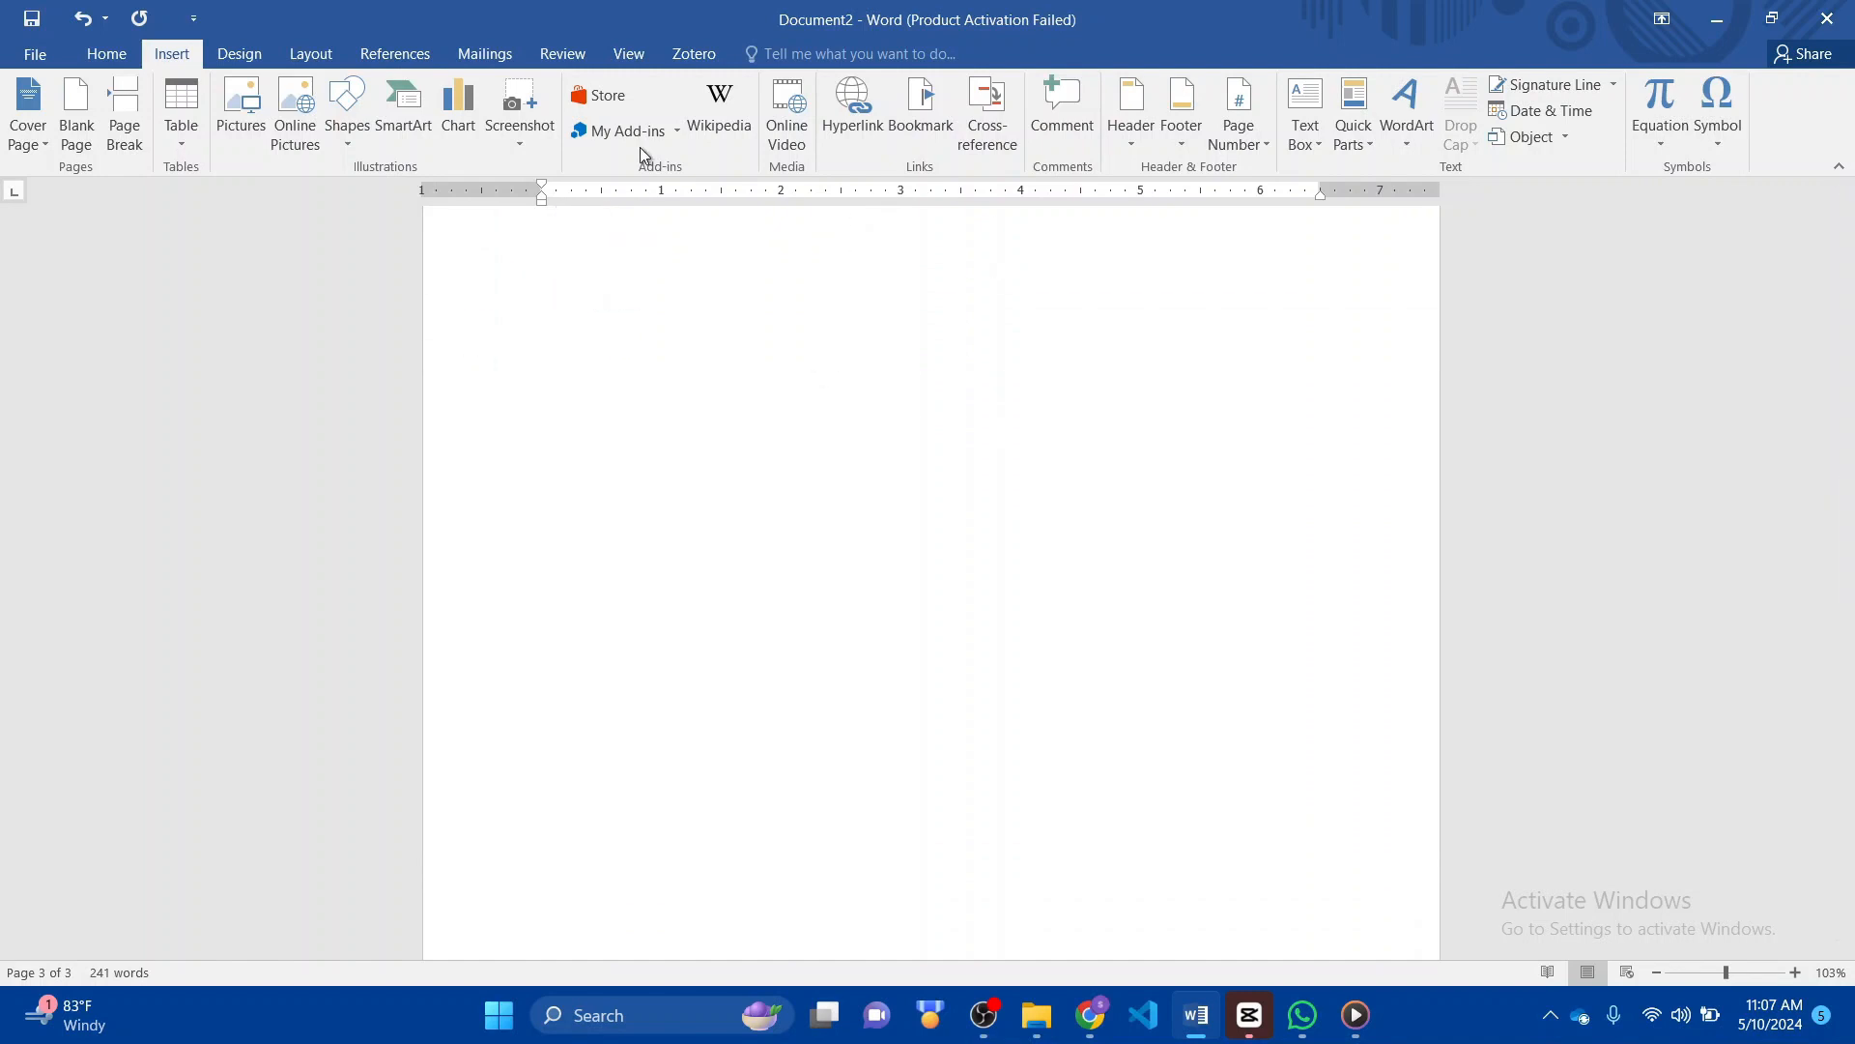
- Insert a page break ahead of the empty line above the time management text
scroll(639, 147, down, 1)
scroll(645, 156, down, 6)
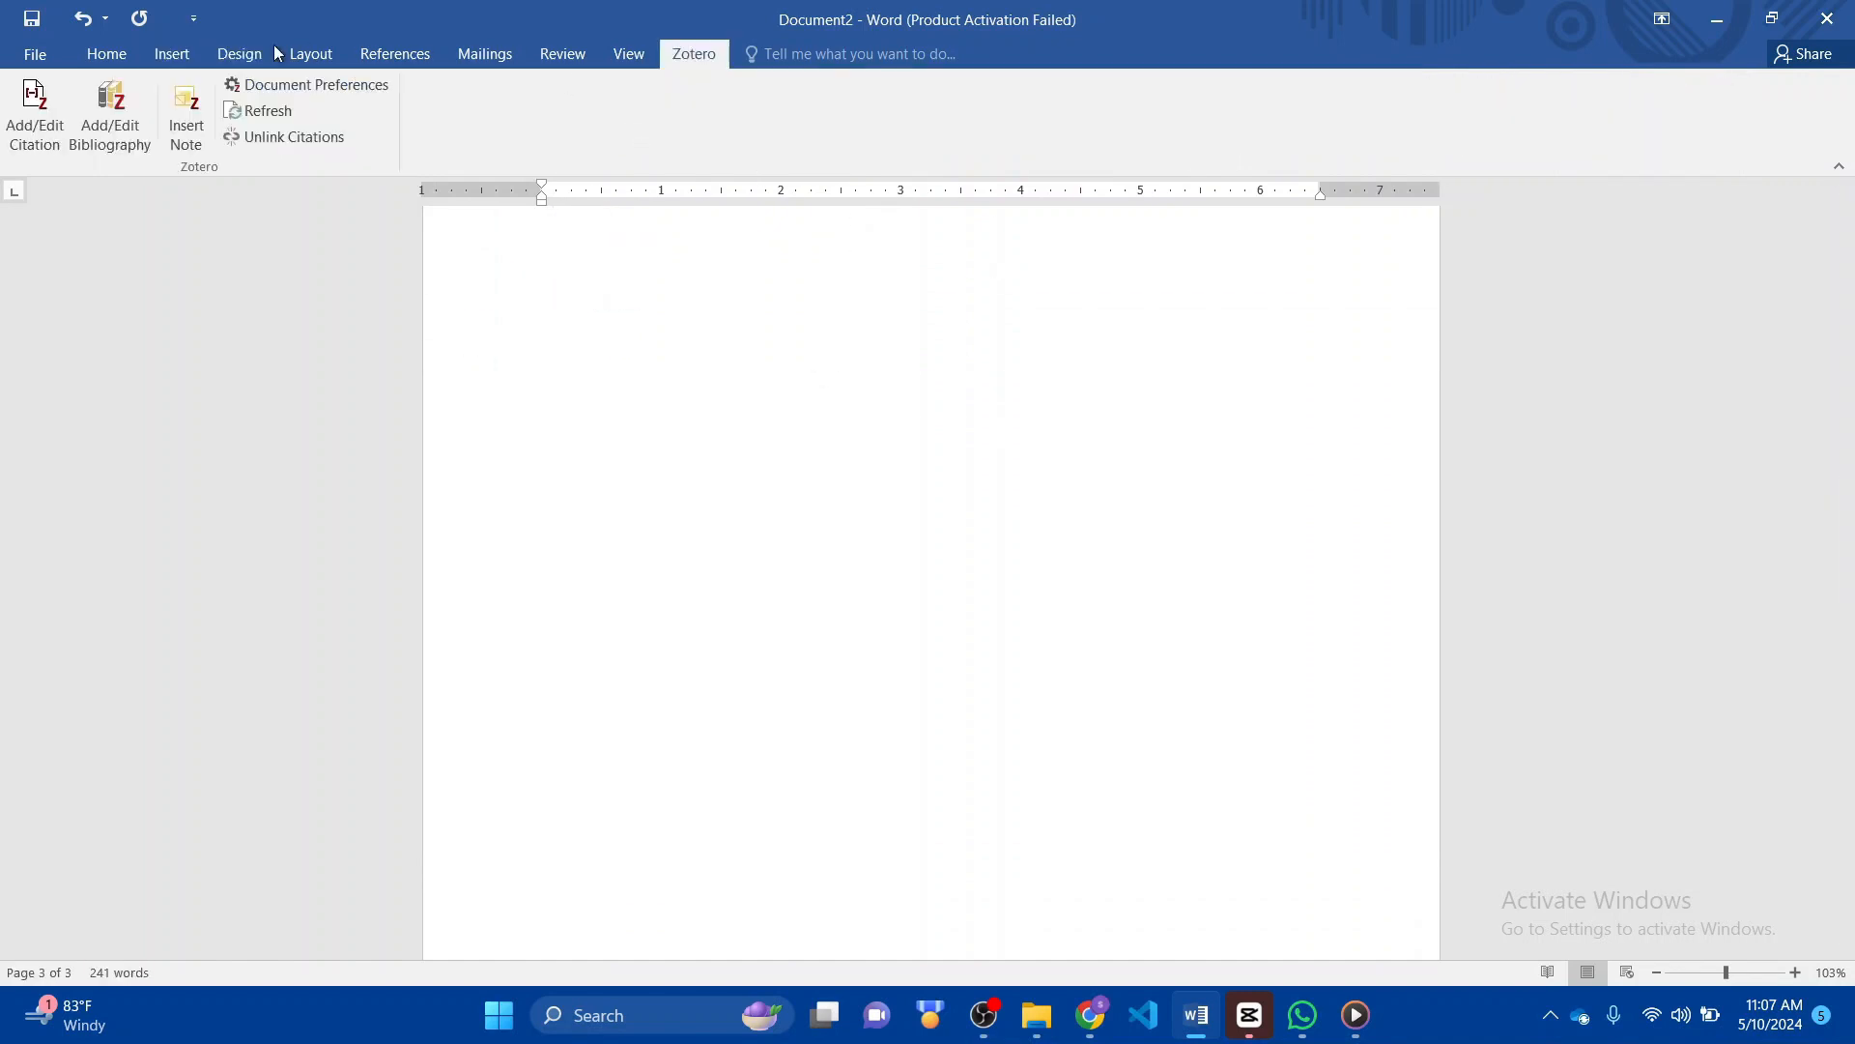
click(144, 51)
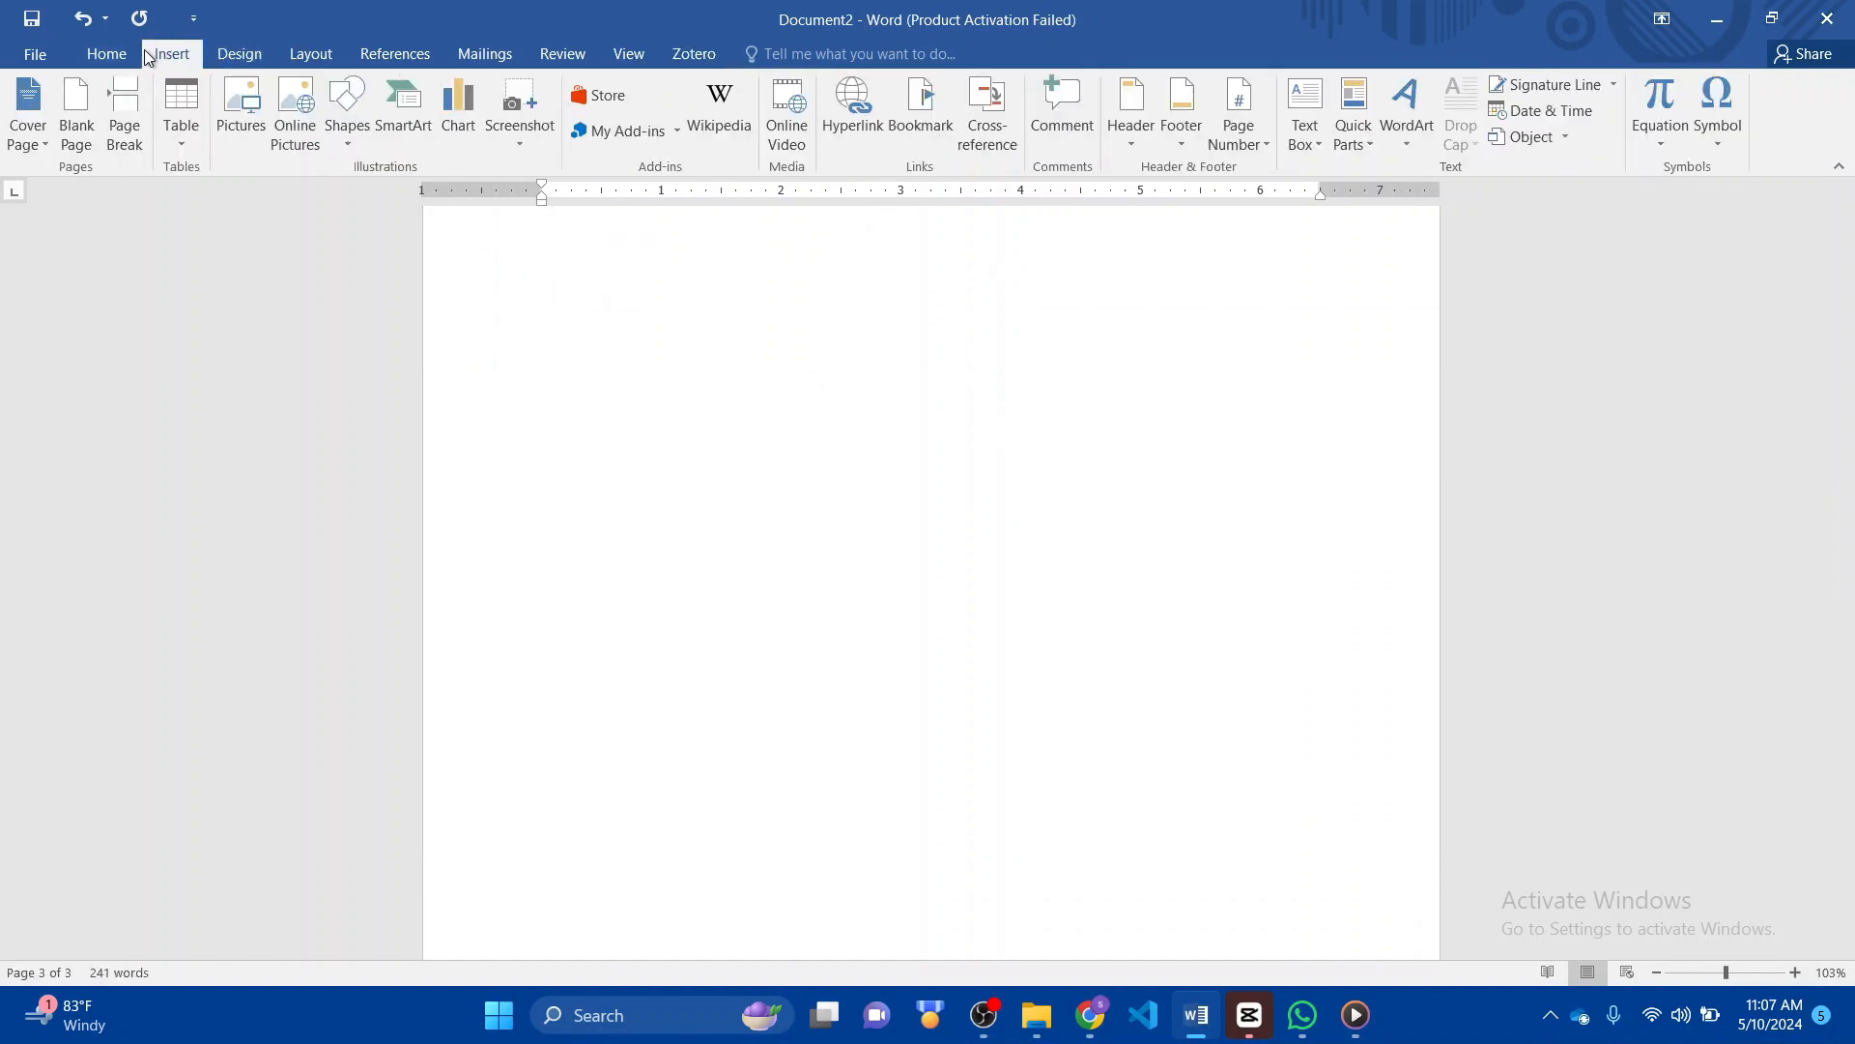
click(113, 148)
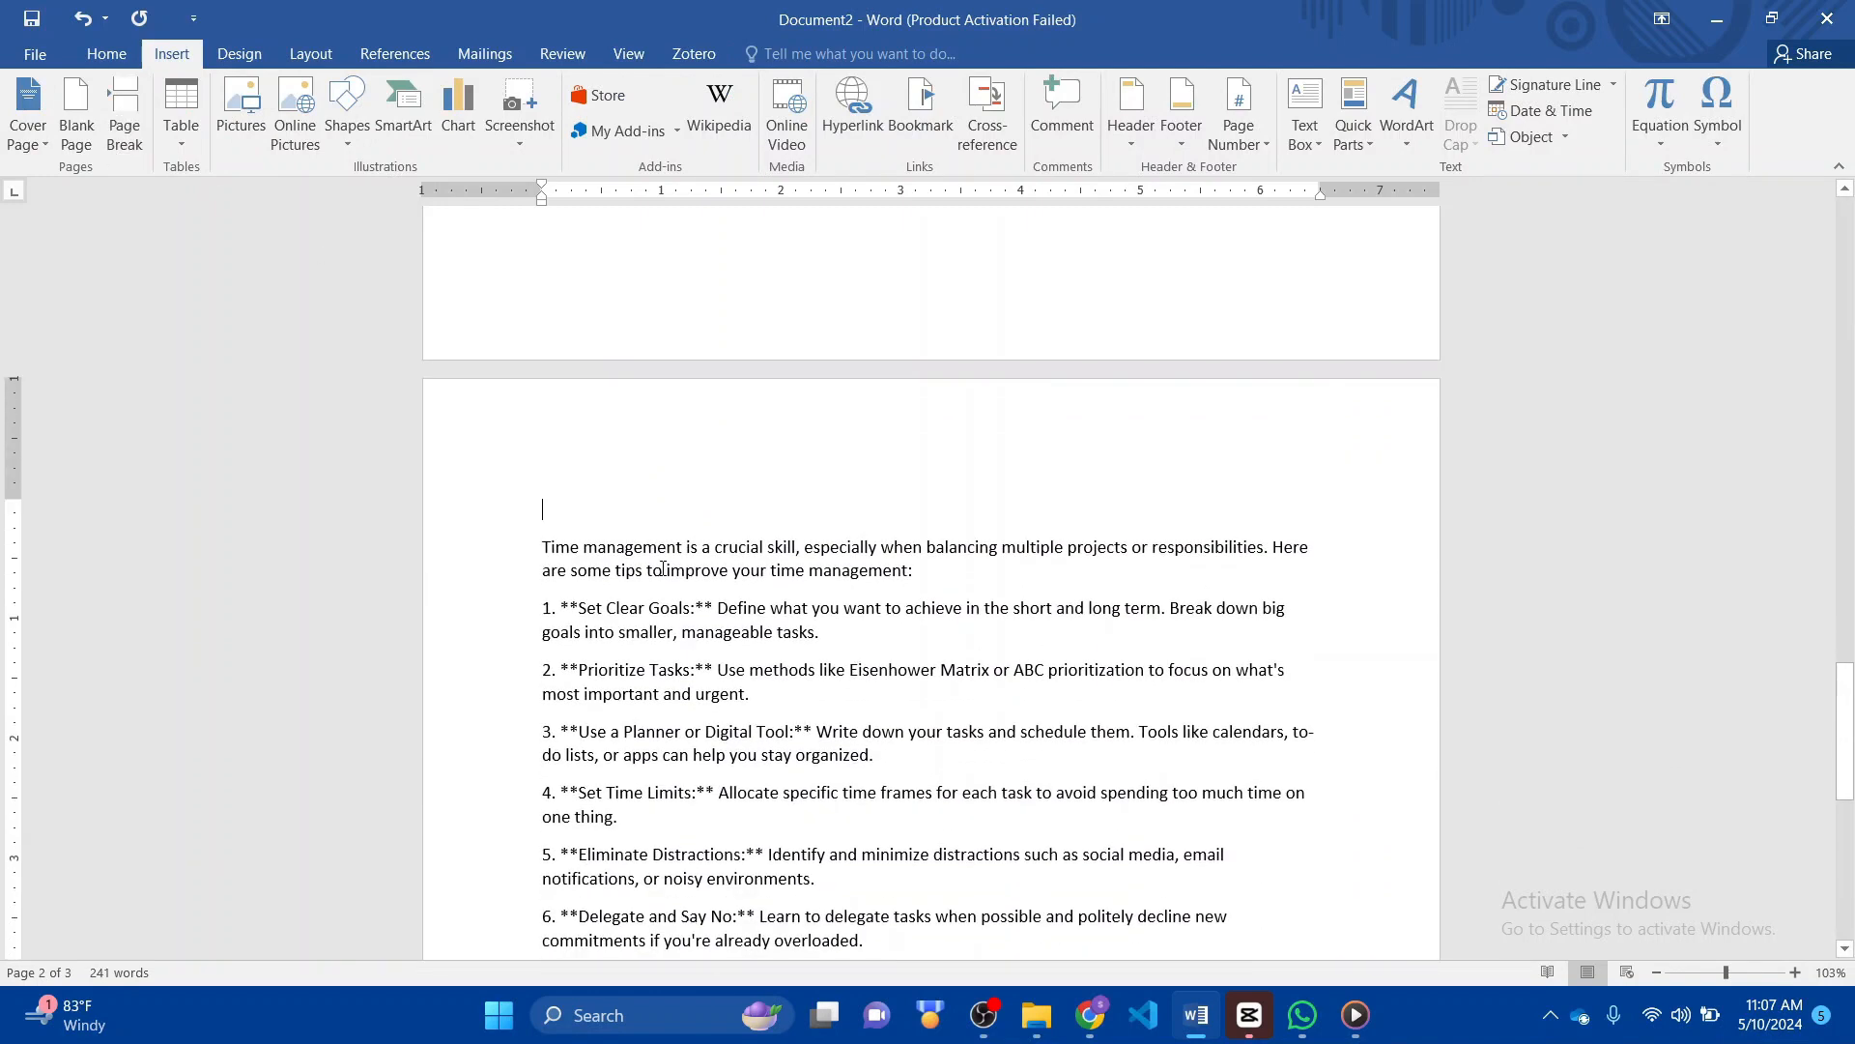
click(107, 133)
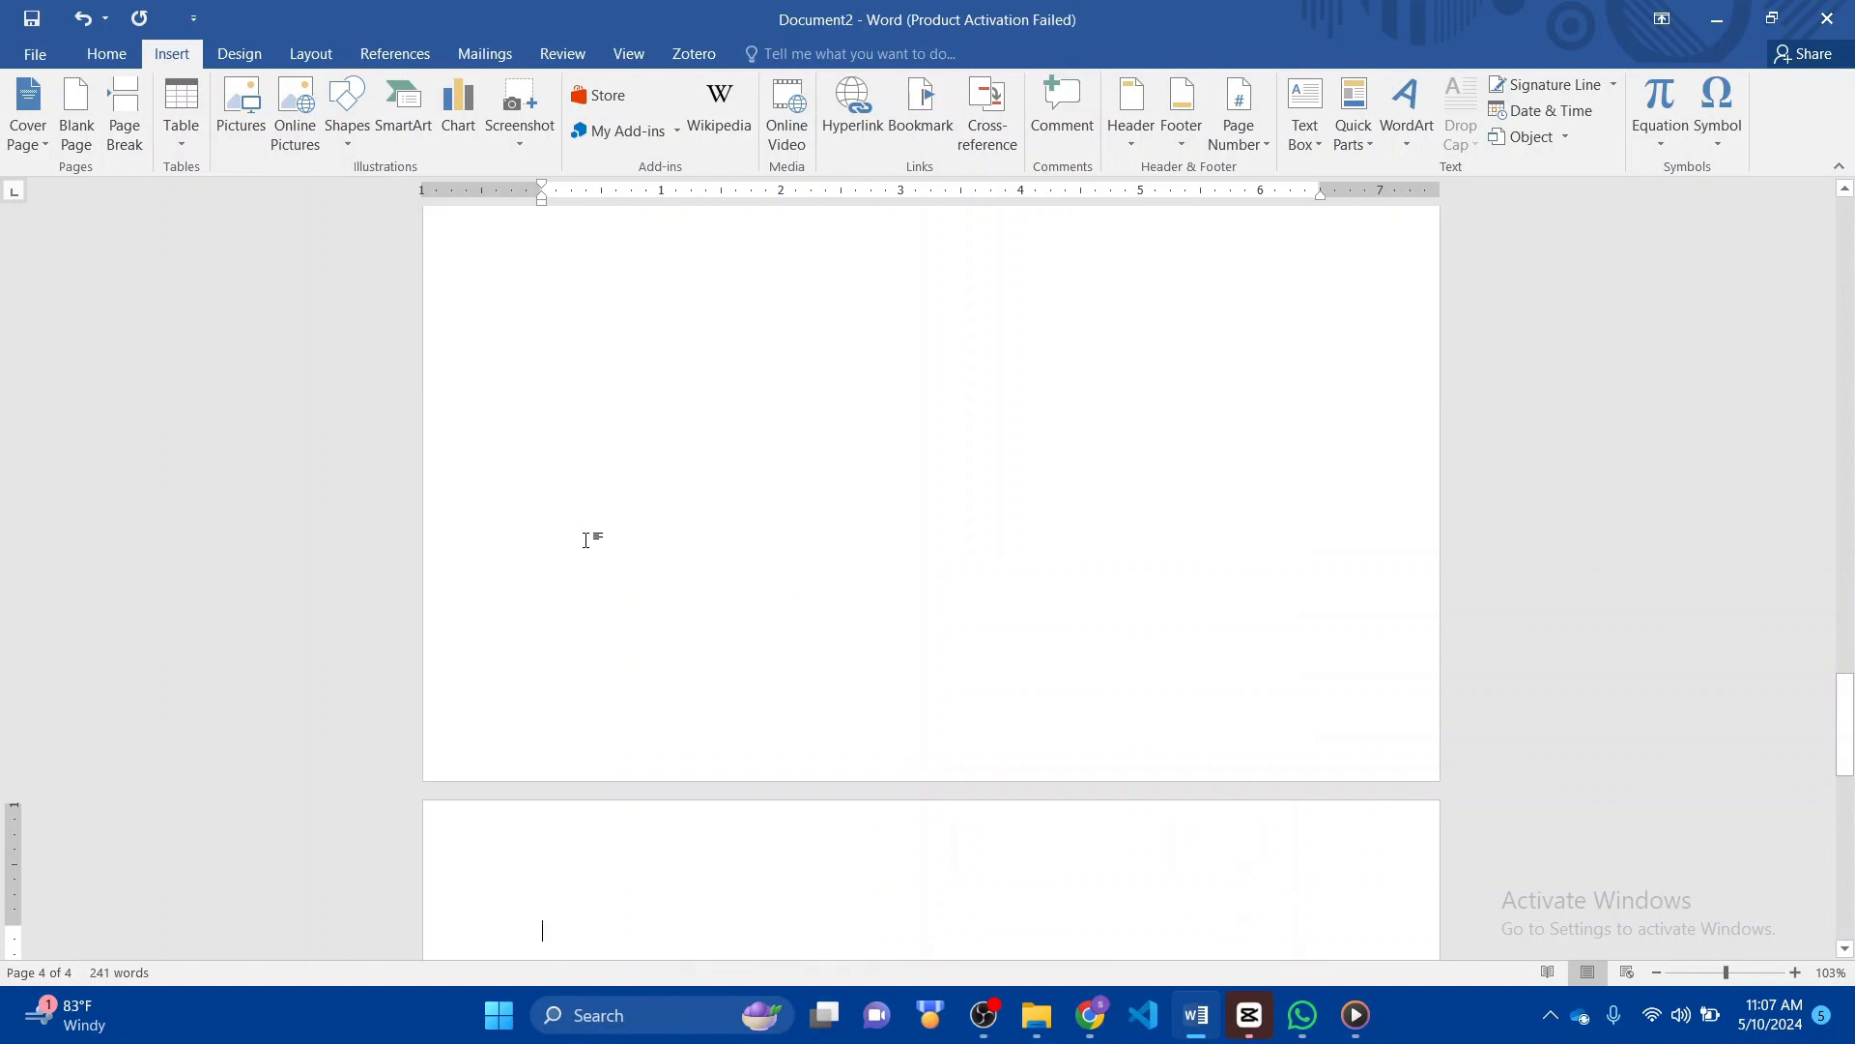
scroll(188, 162, down, 1)
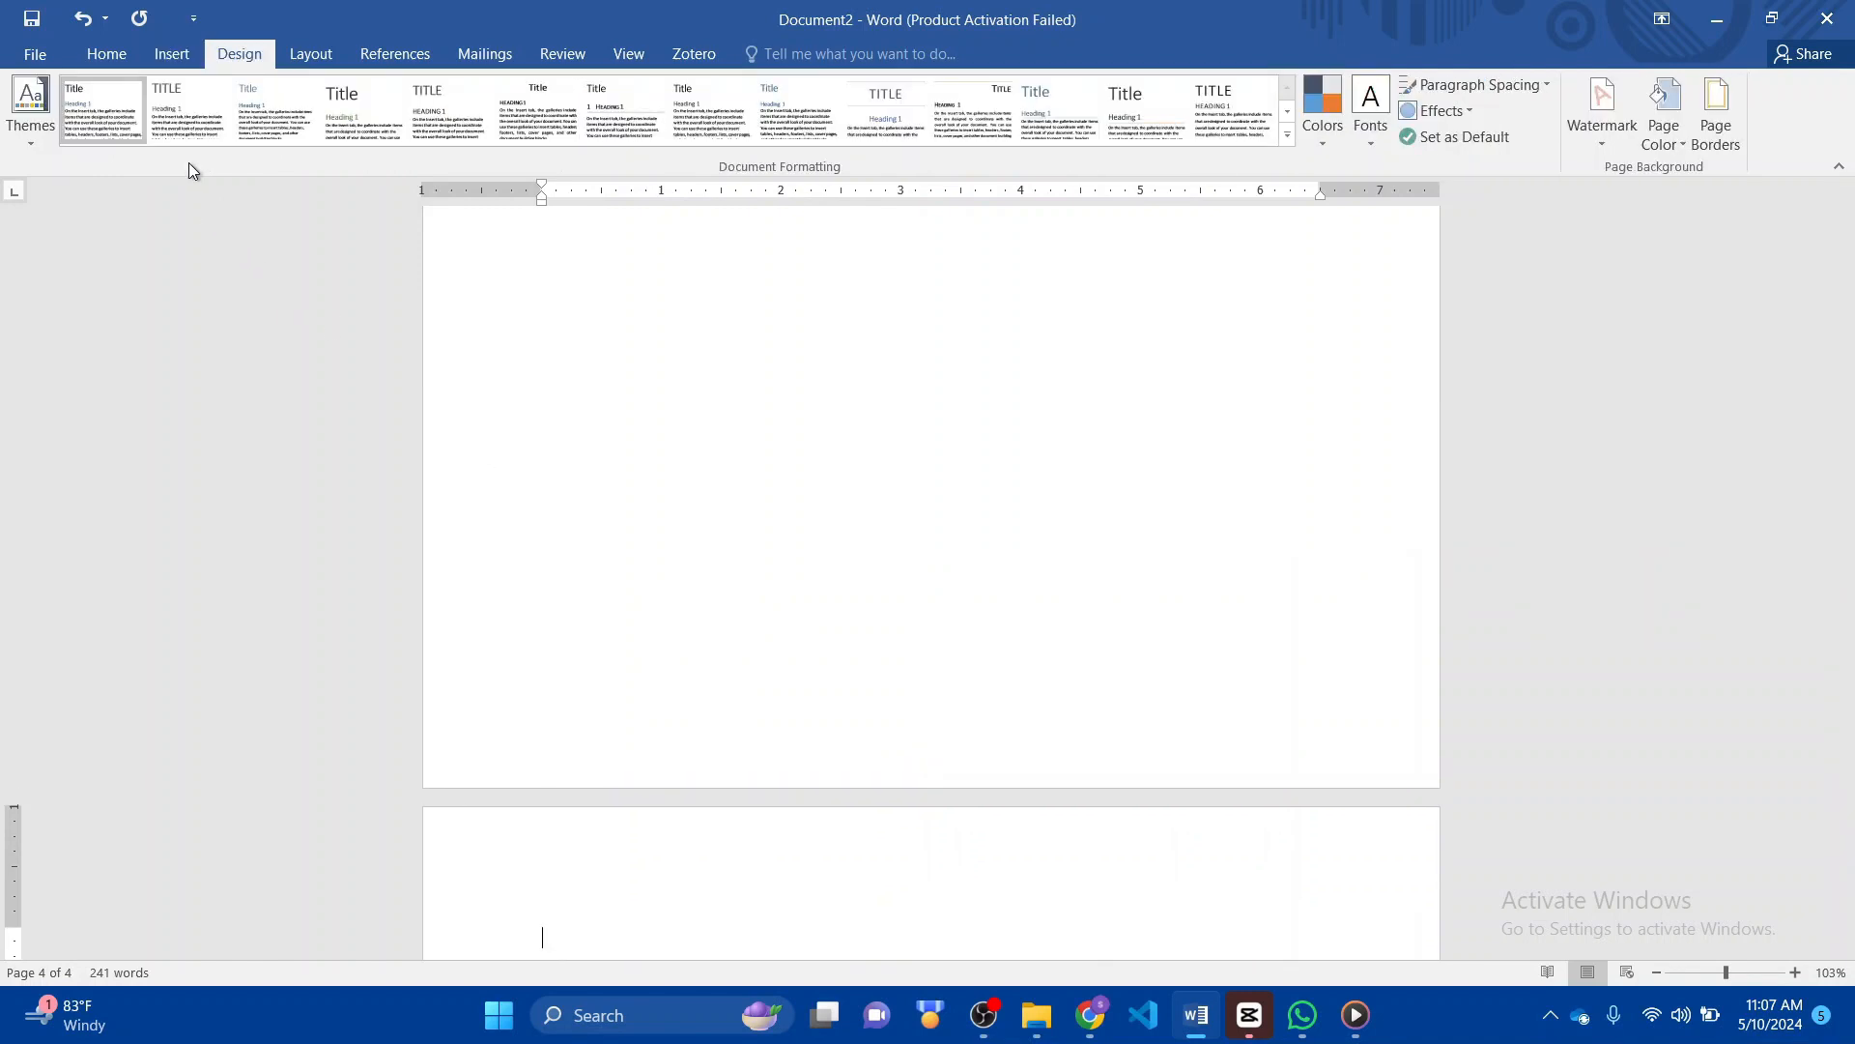
- Insert a 2x2 table above the time management text and give it the grid style with a solid dark-blue header row
click(160, 55)
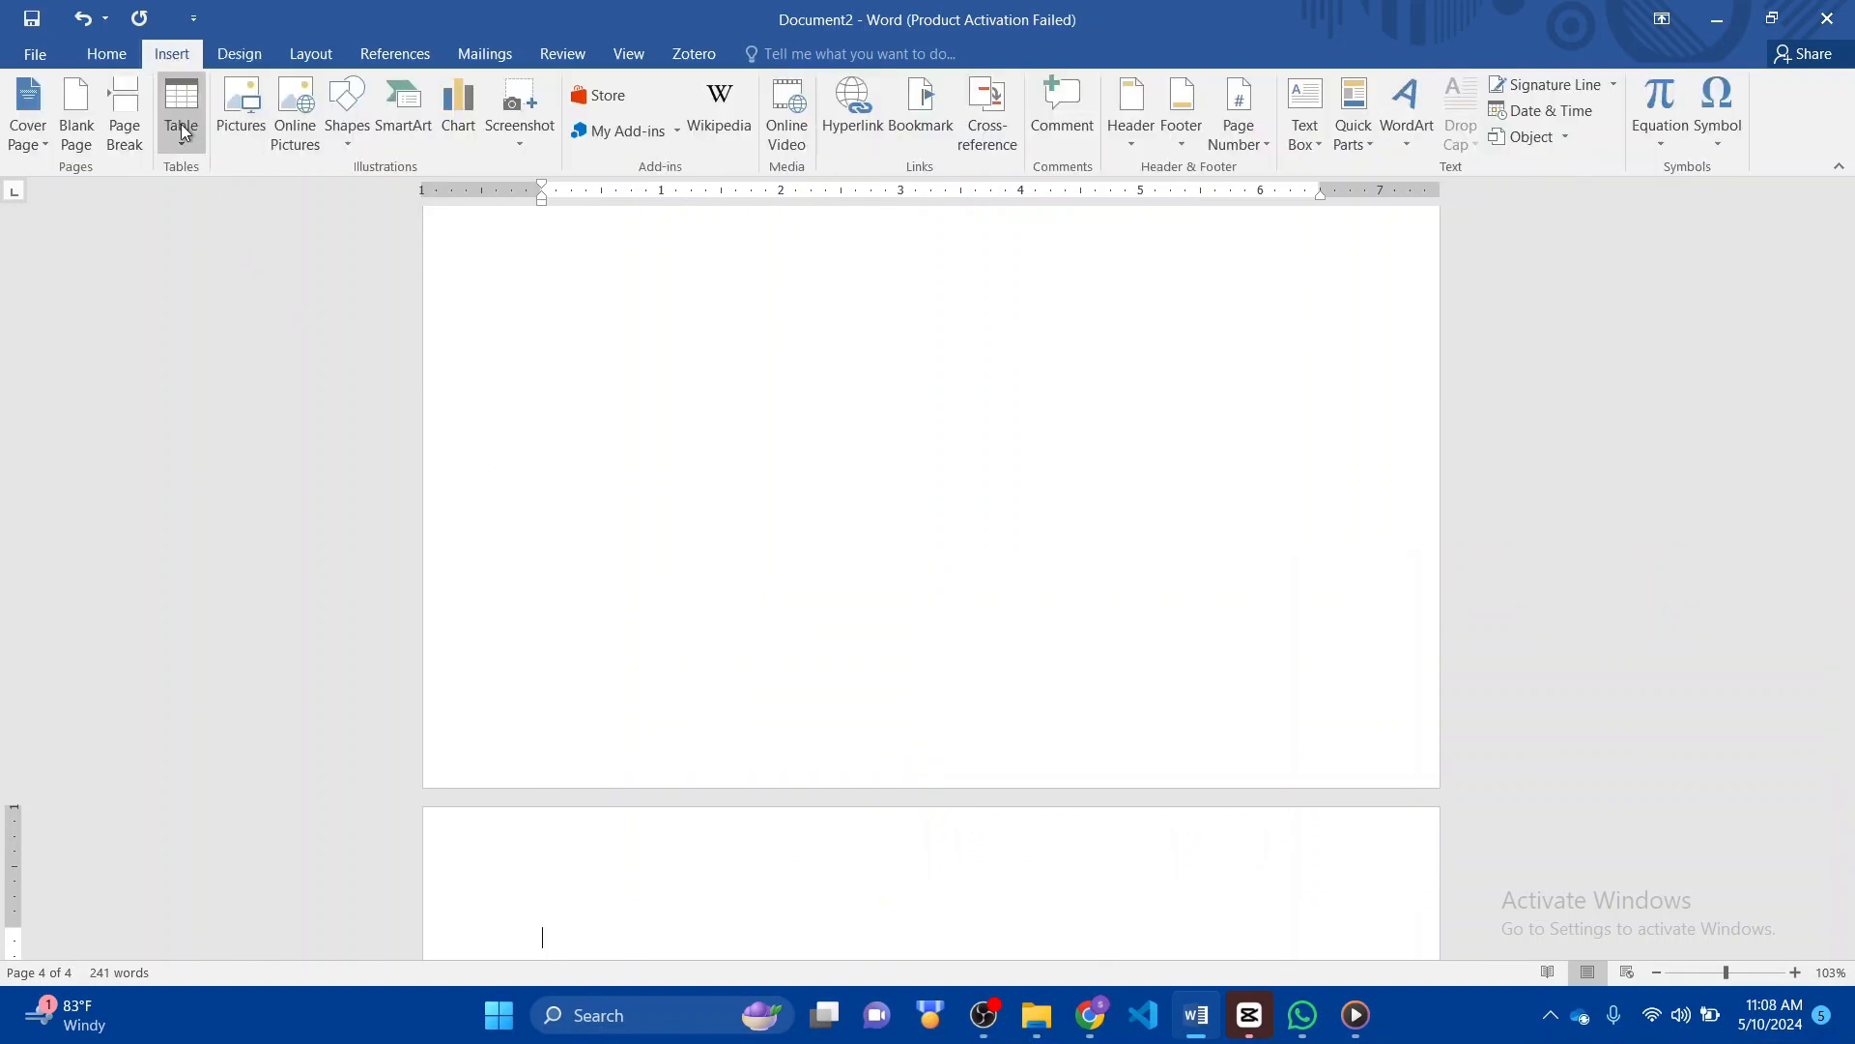
scroll(790, 324, down, 5)
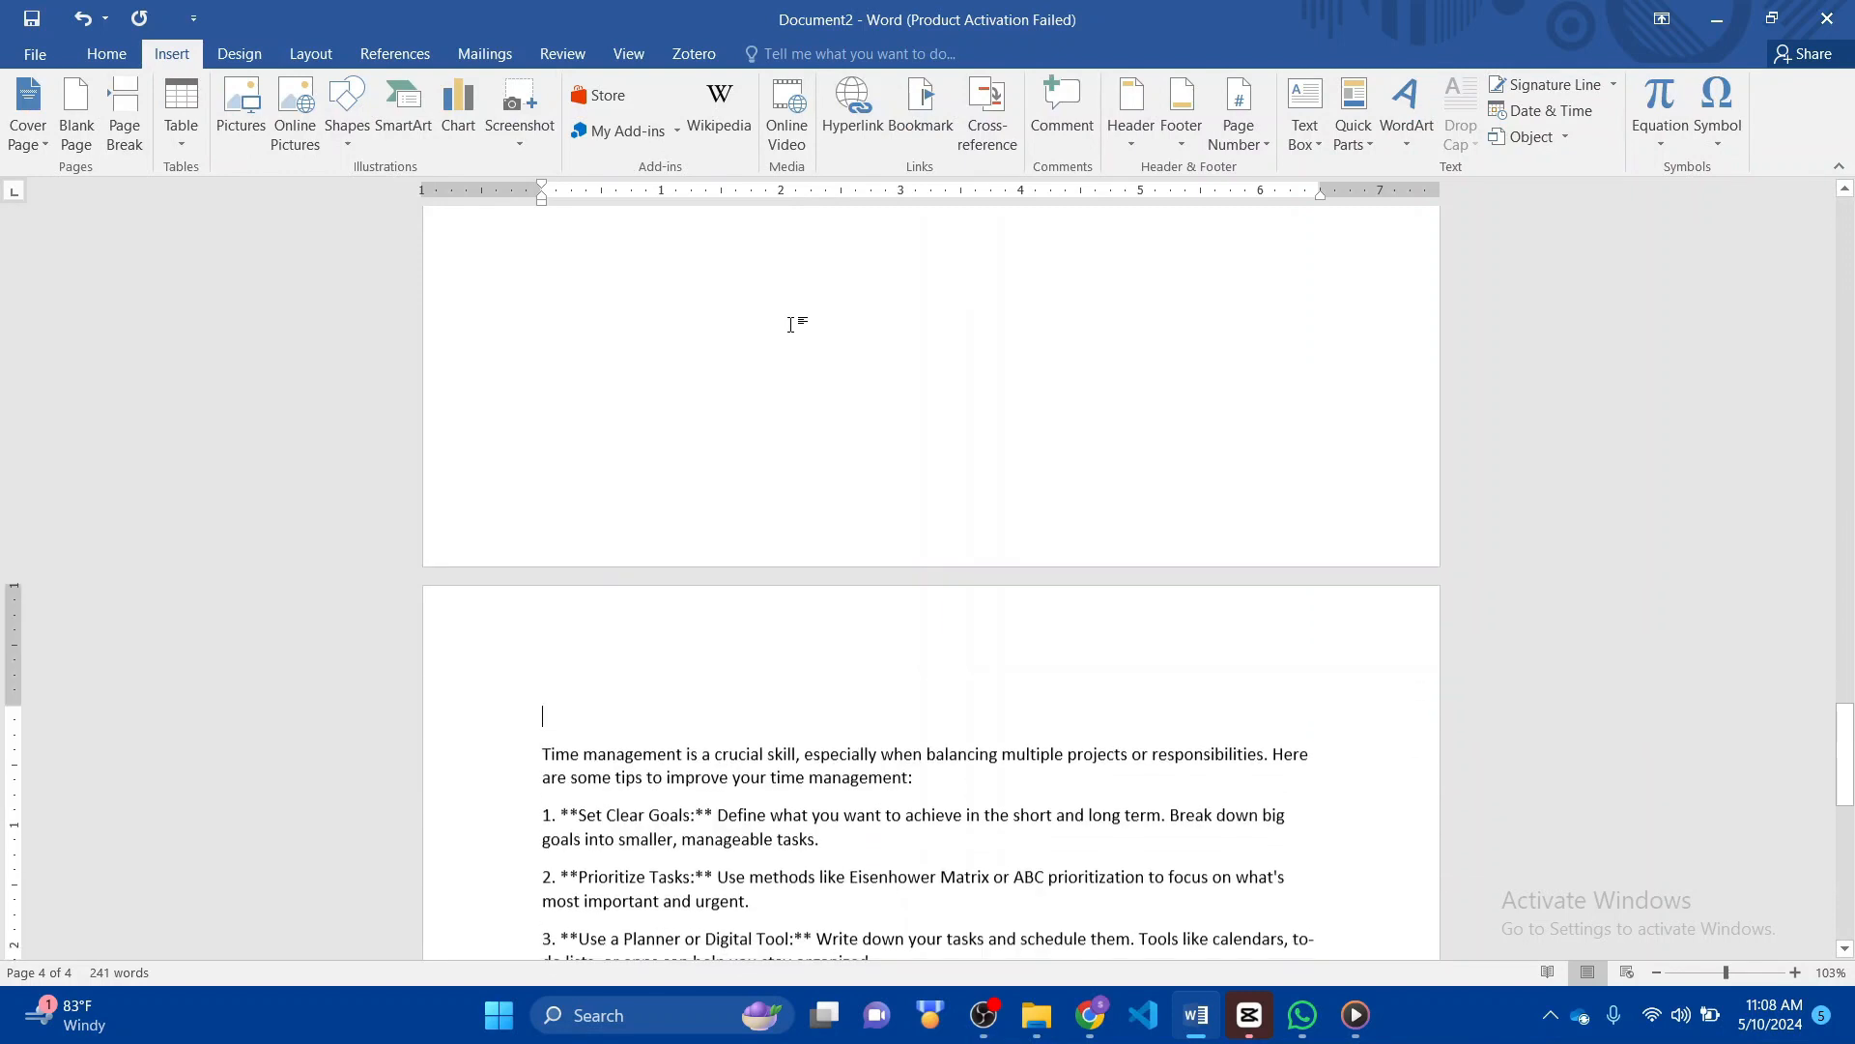
click(177, 132)
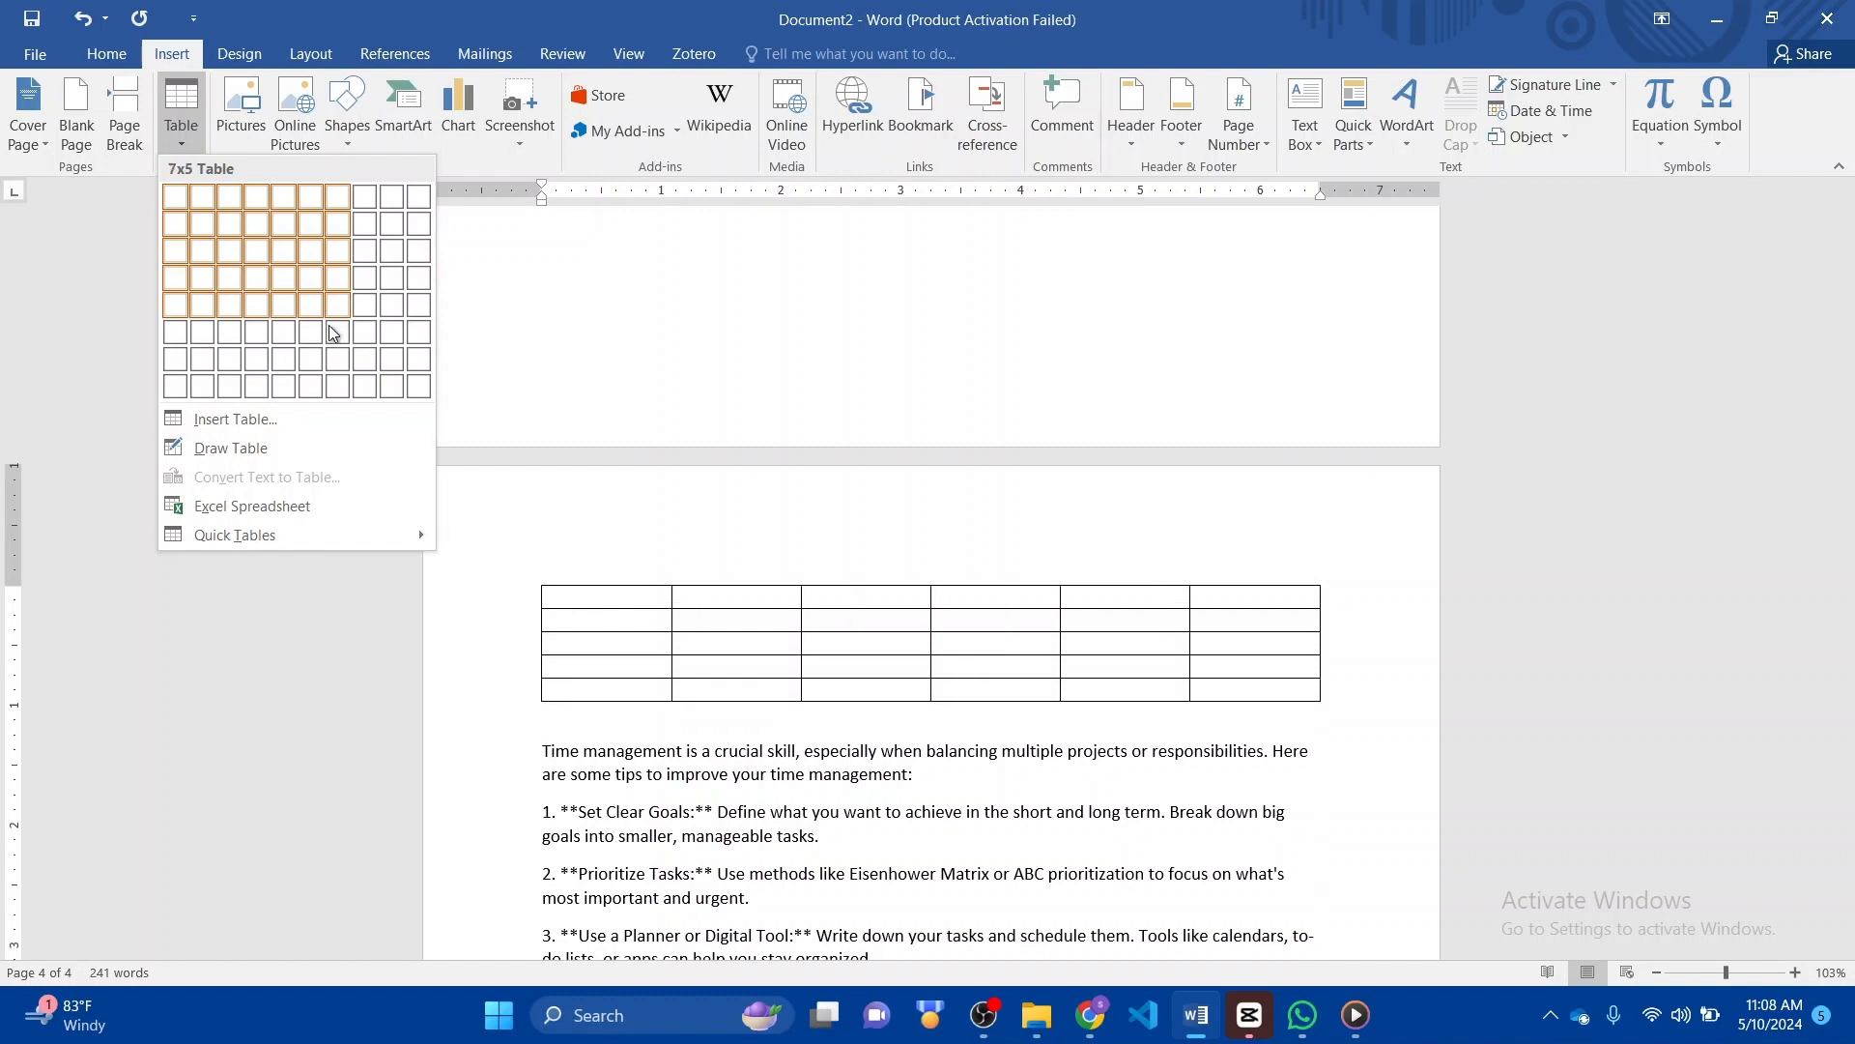
click(208, 232)
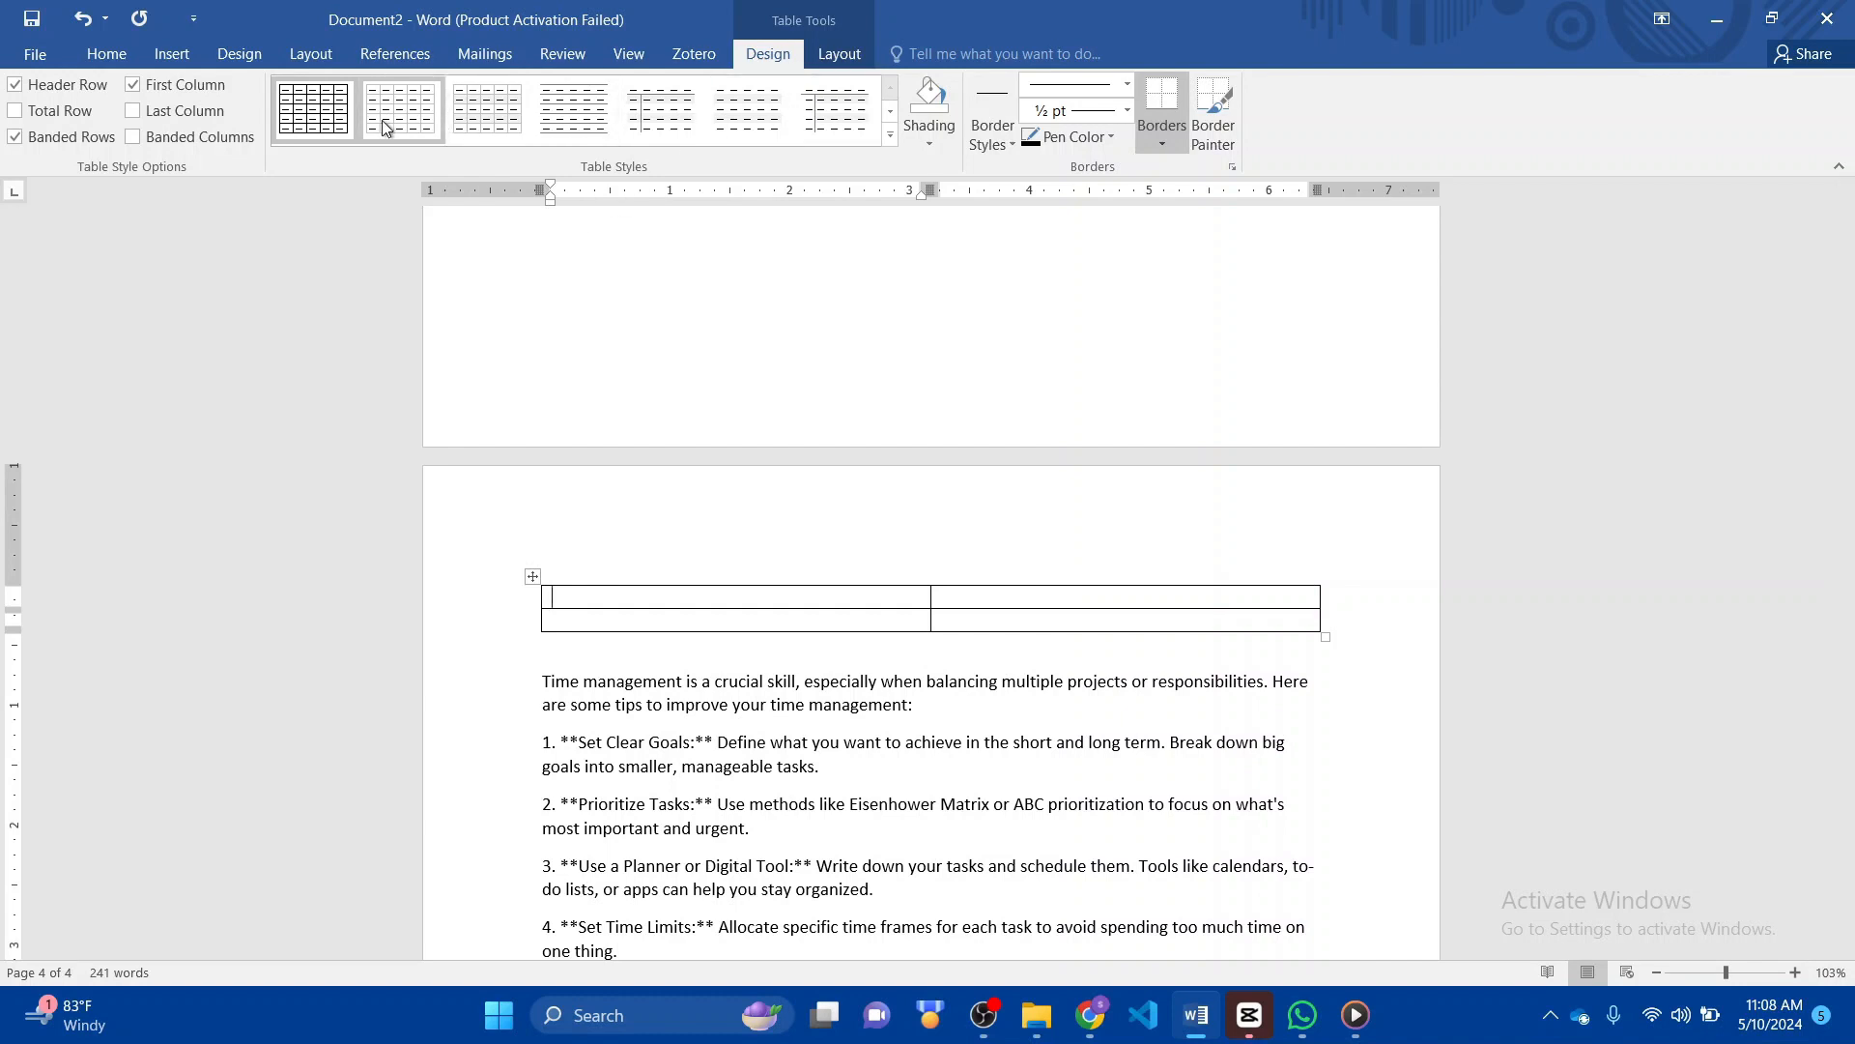
click(890, 134)
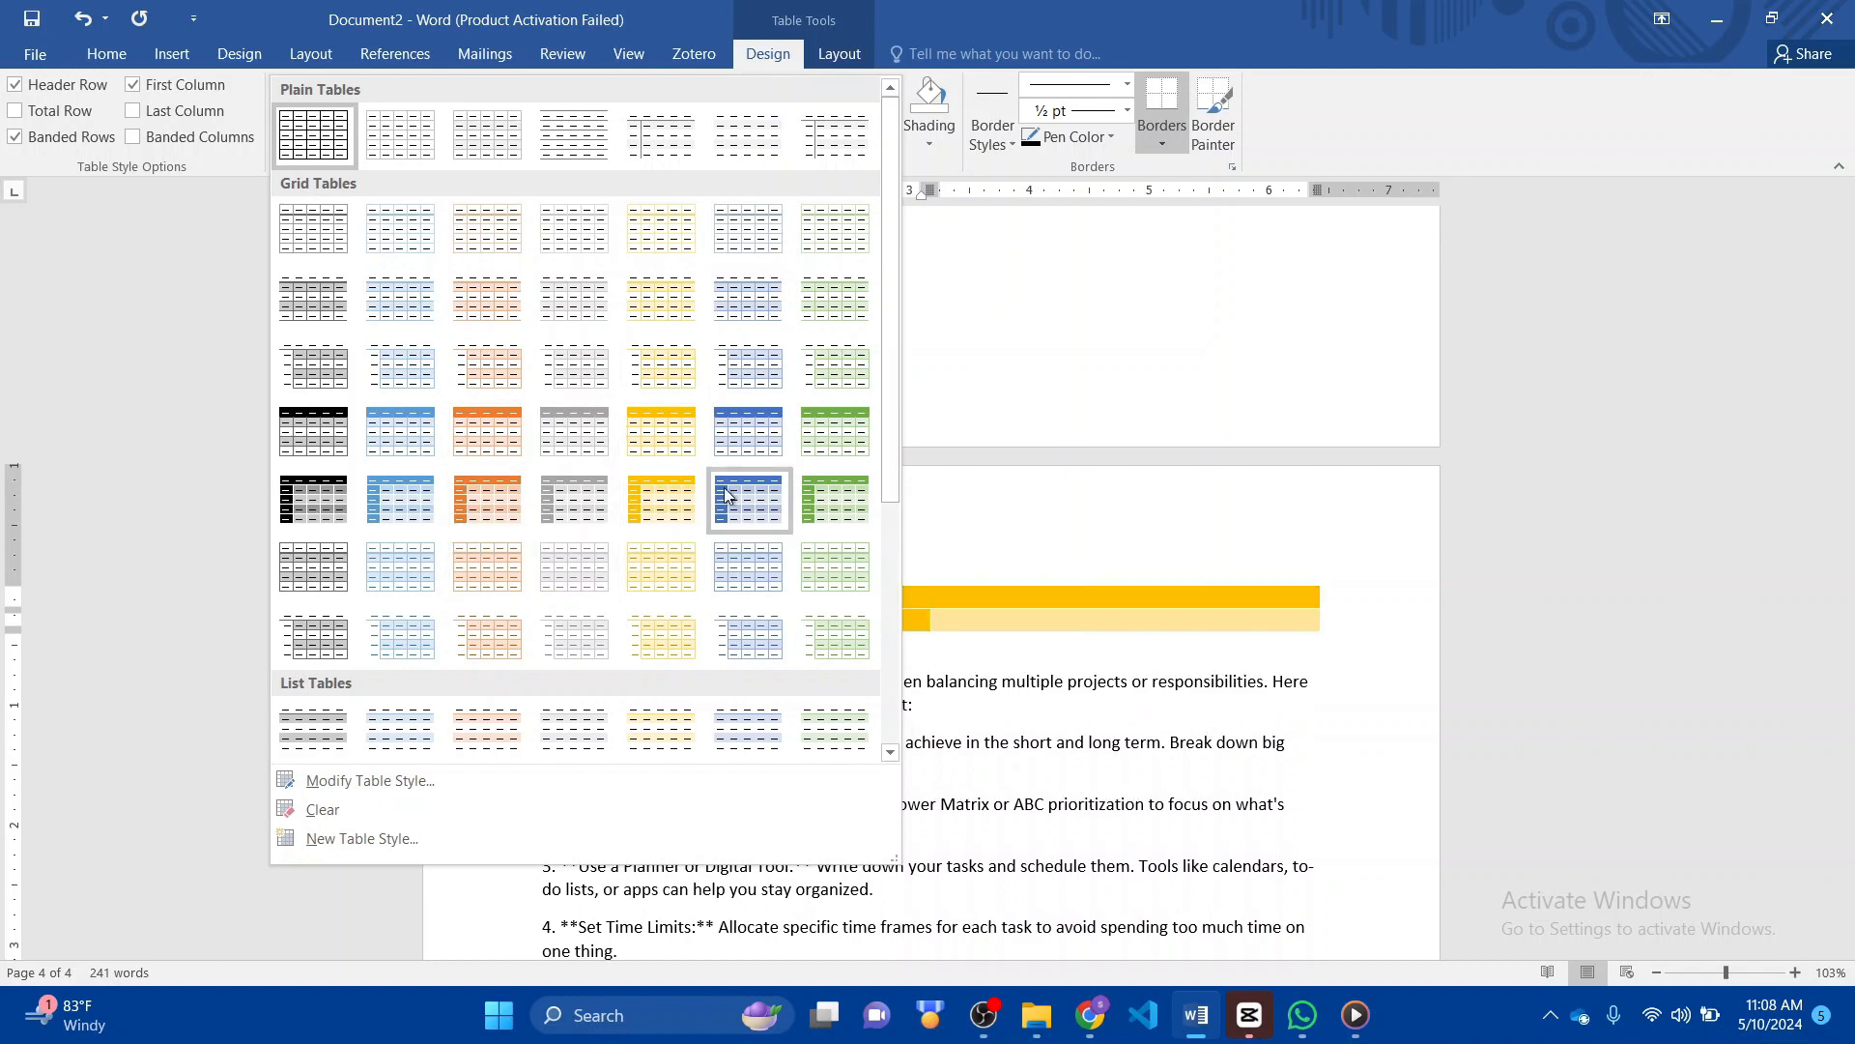
click(753, 425)
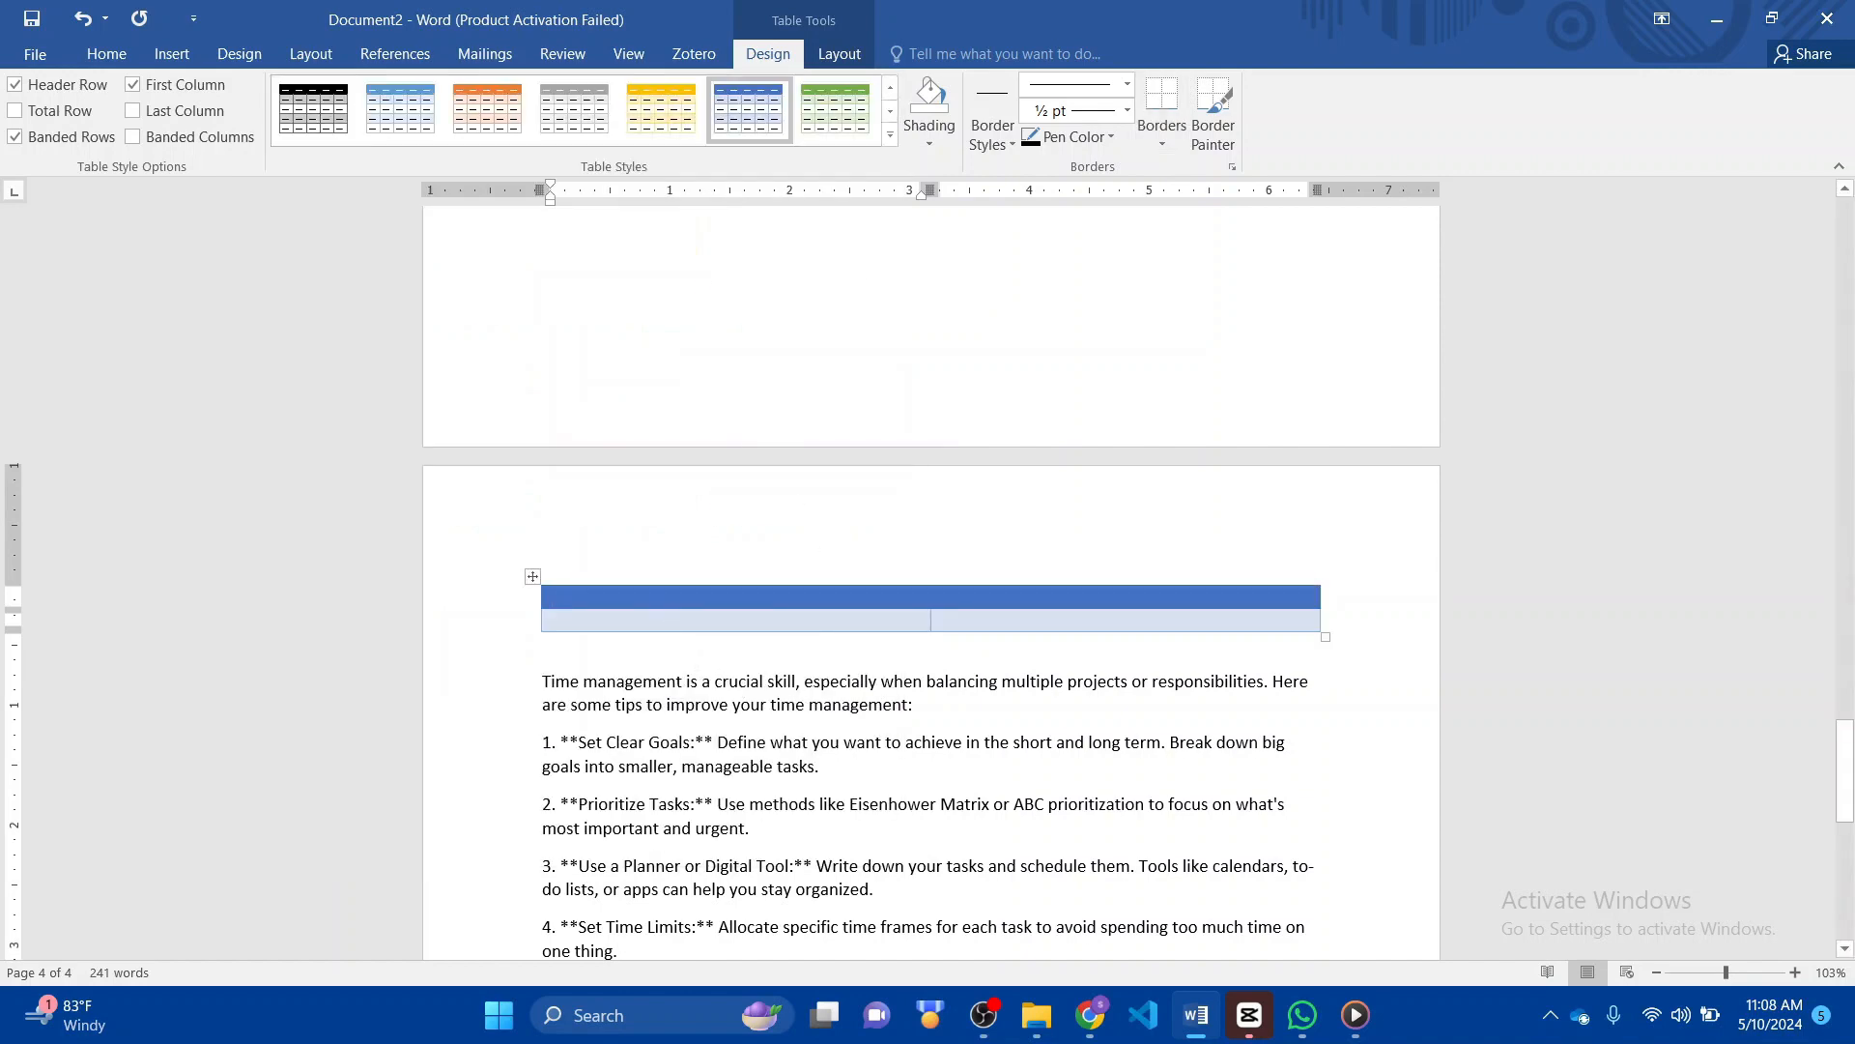
- Fill the table's header row with "time" and "space"
text(time)
key(Tab)
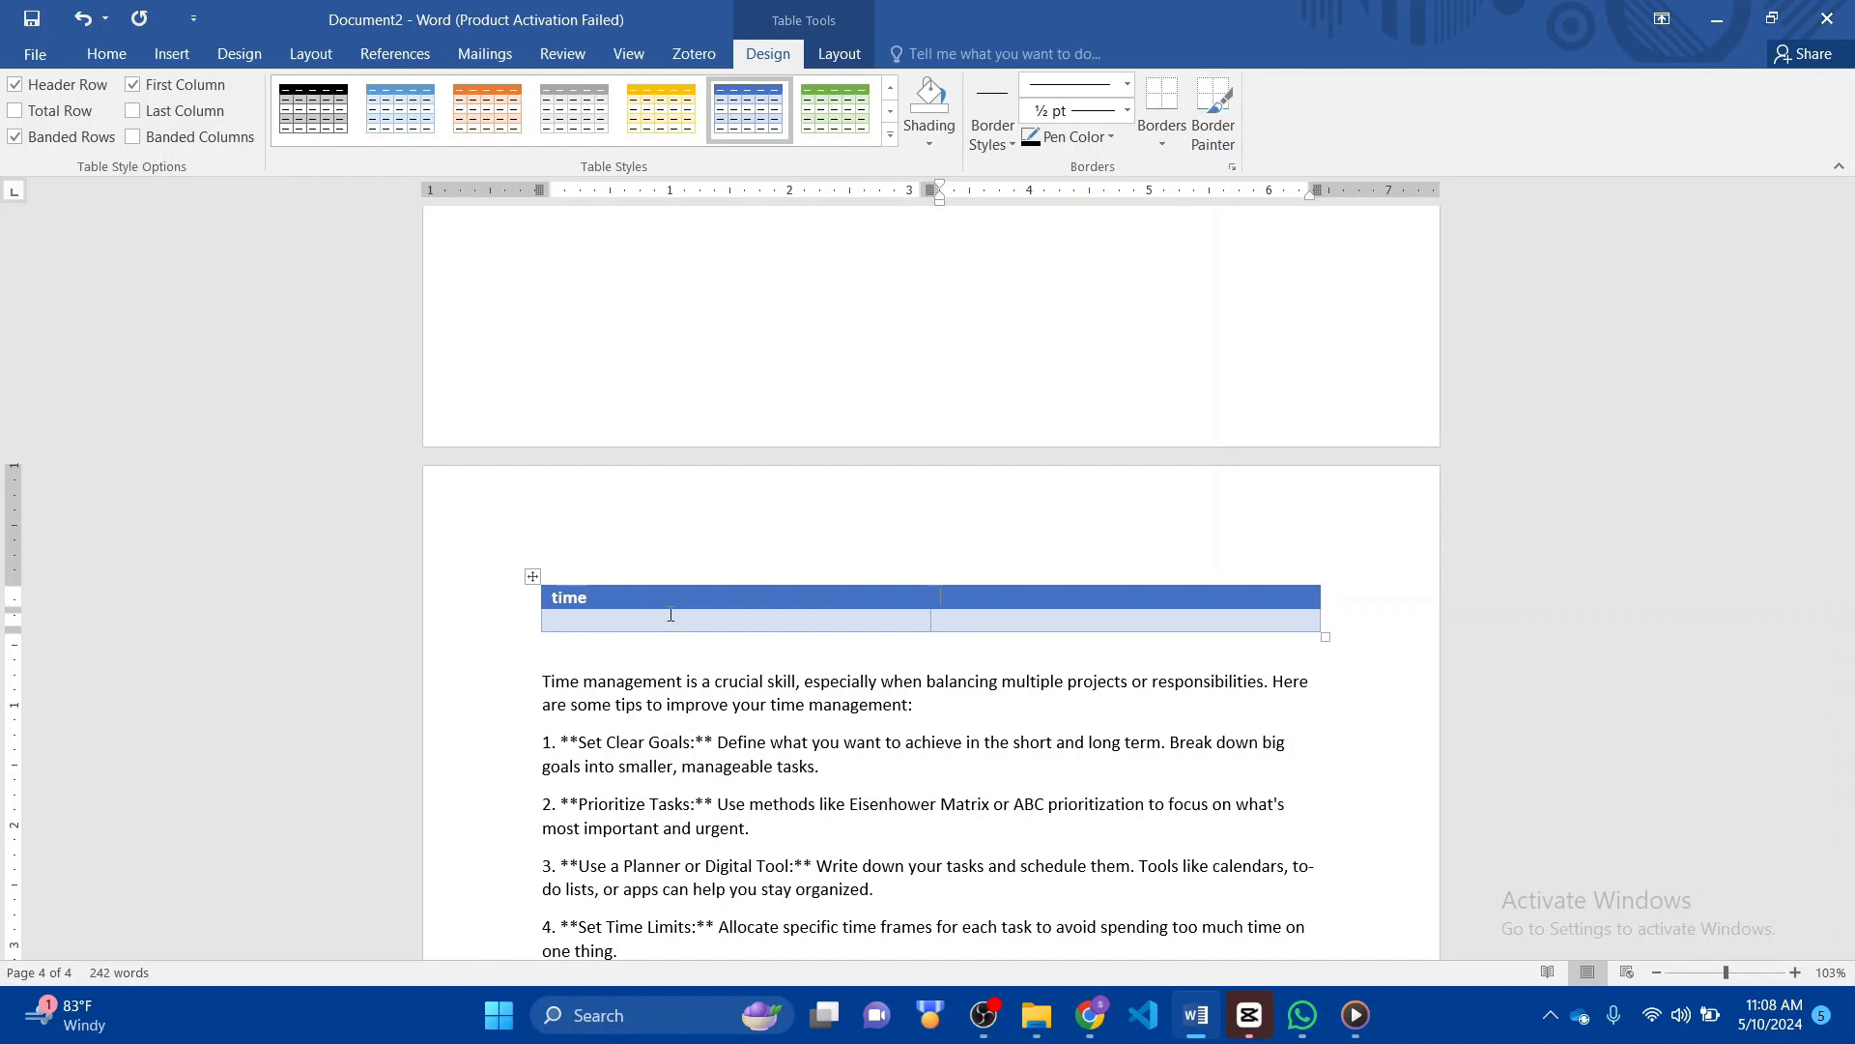
text(space)
key(Right)
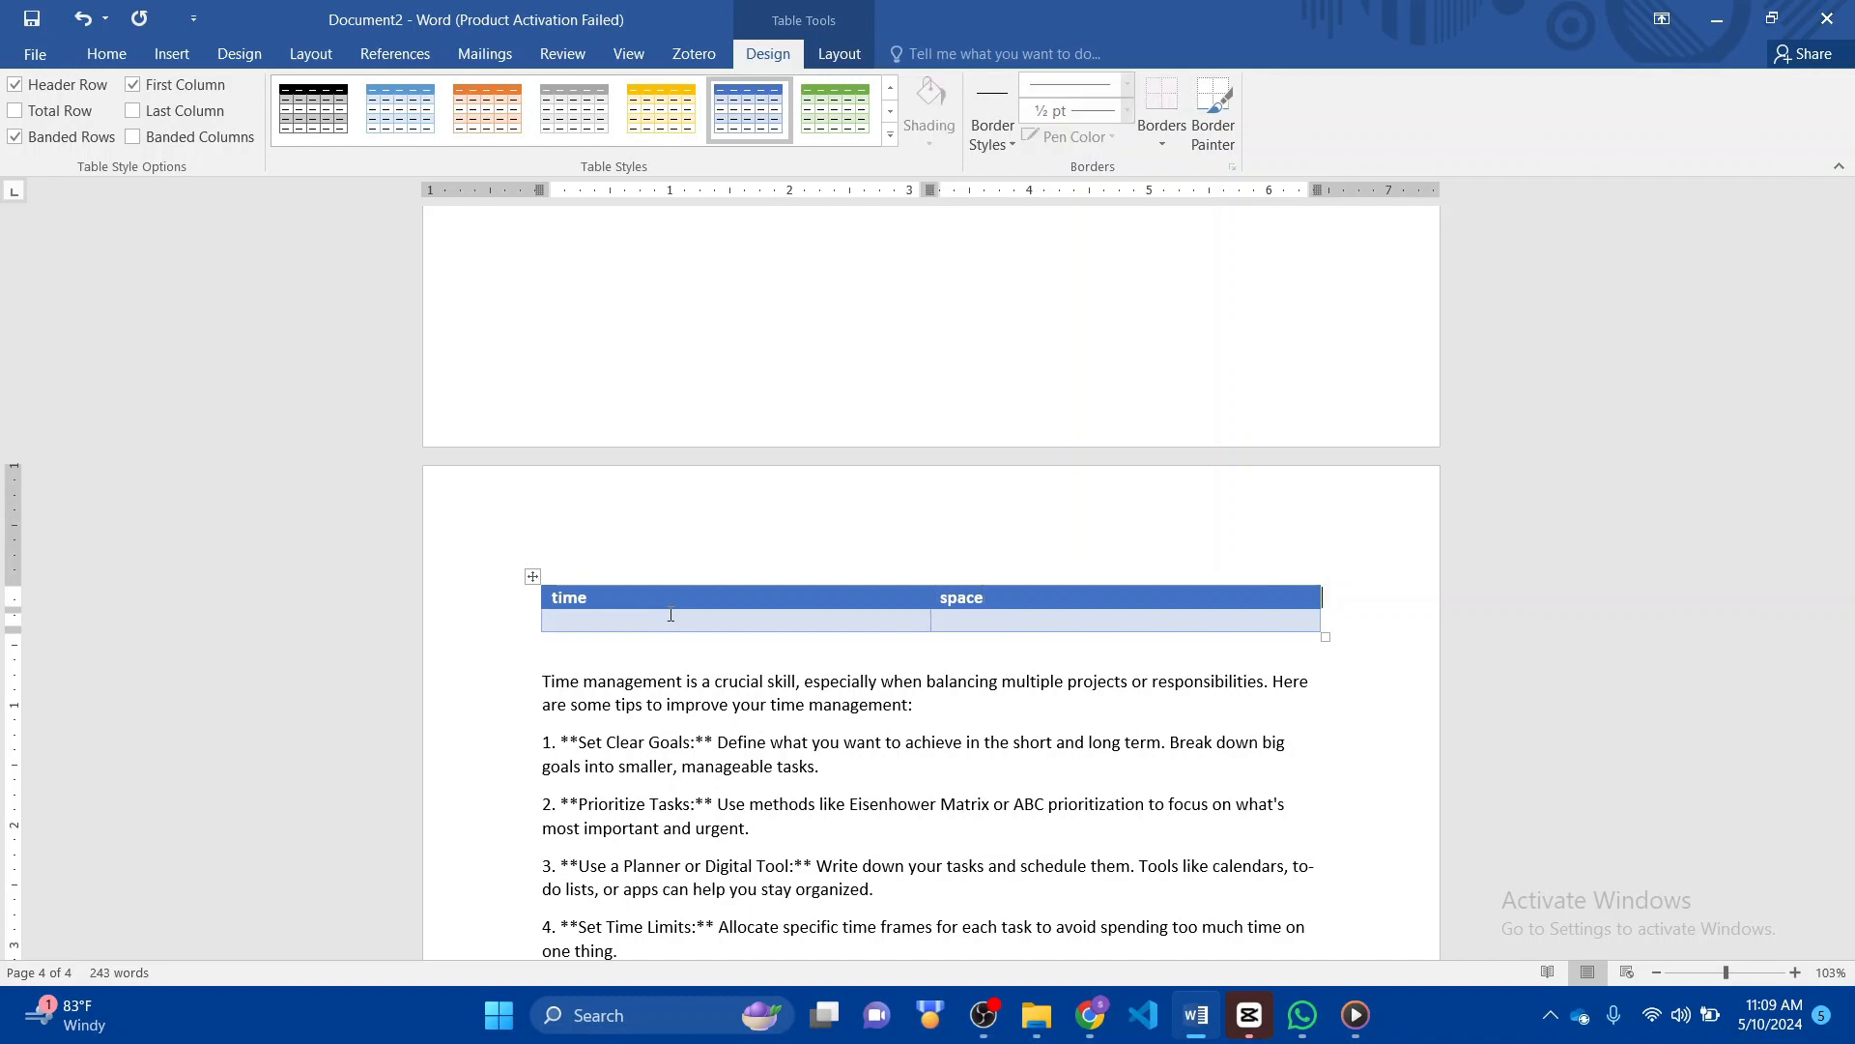
- Fill the table's second row with "Day 1" and "Monday"
click(671, 614)
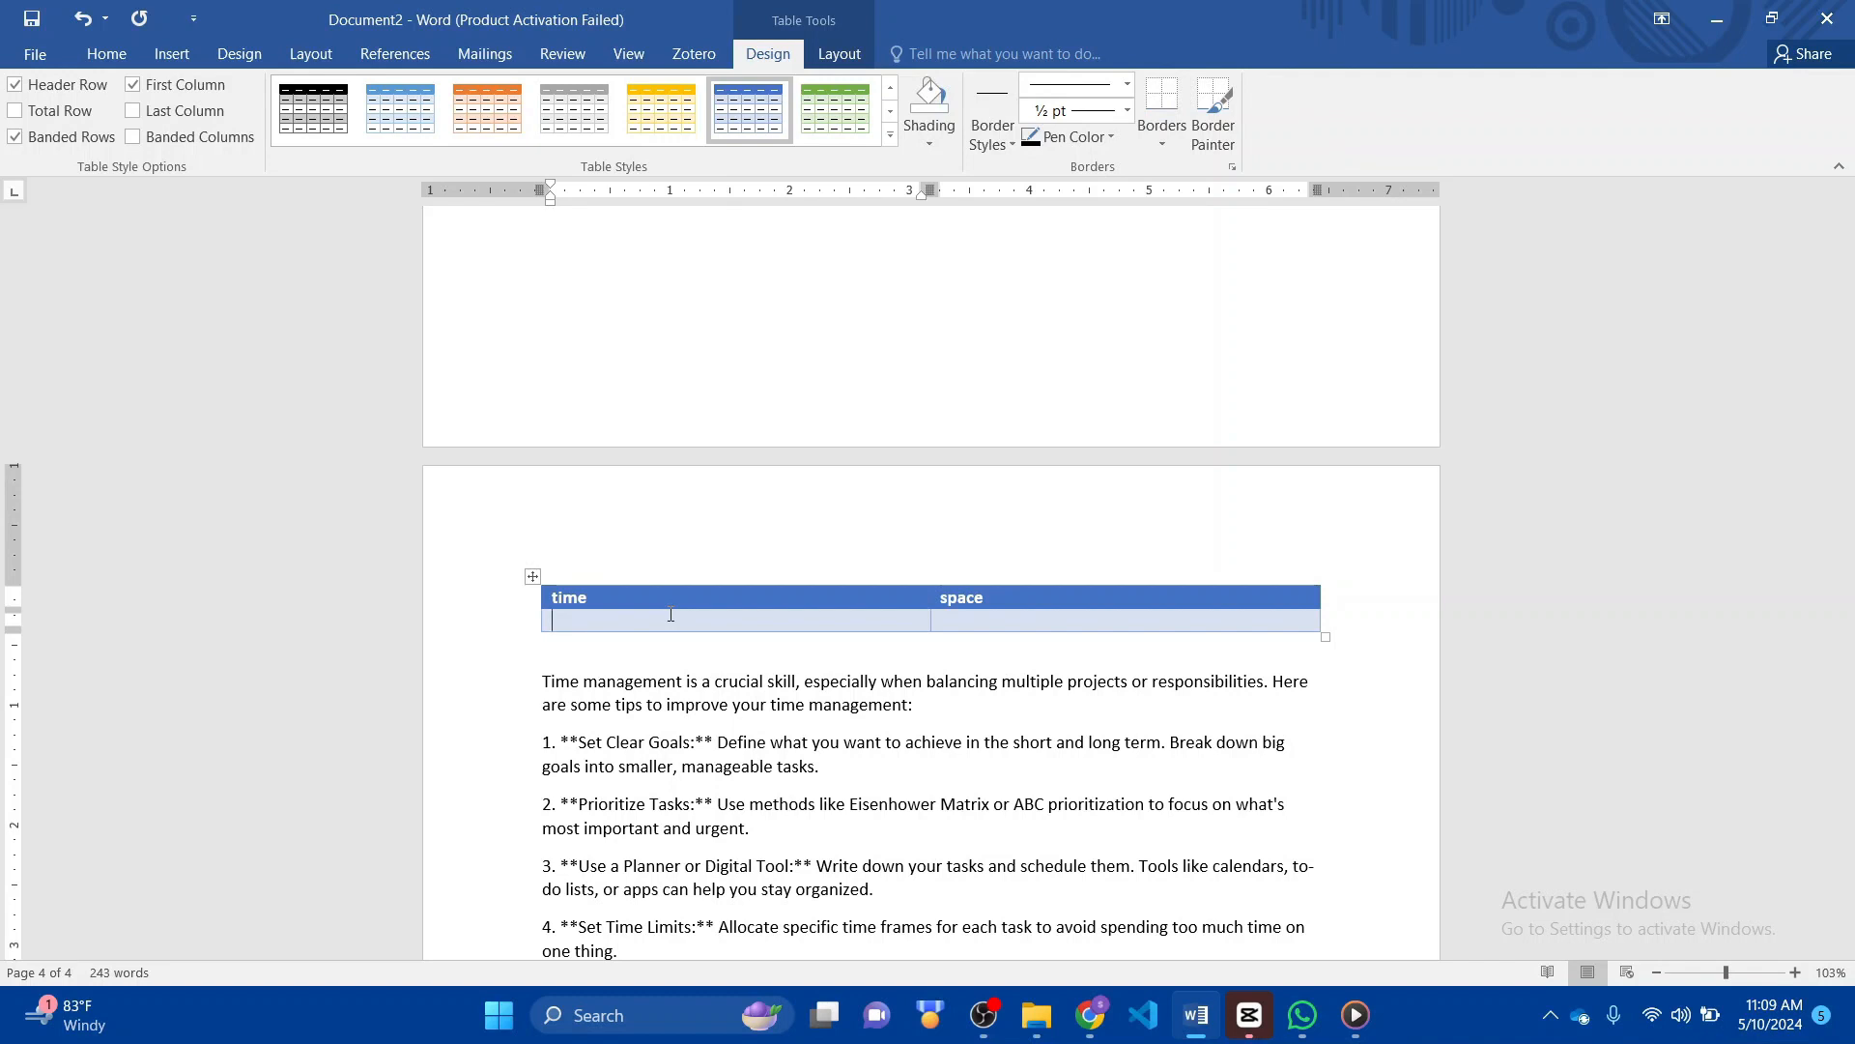
text(t)
key(BackSpace)
text(day 1)
key(Tab)
text(mod)
key(BackSpace)
key(BackSpace)
text(onday)
- Add an empty row below the Day 1 row and an empty column after the space column
mouse_move(522, 638)
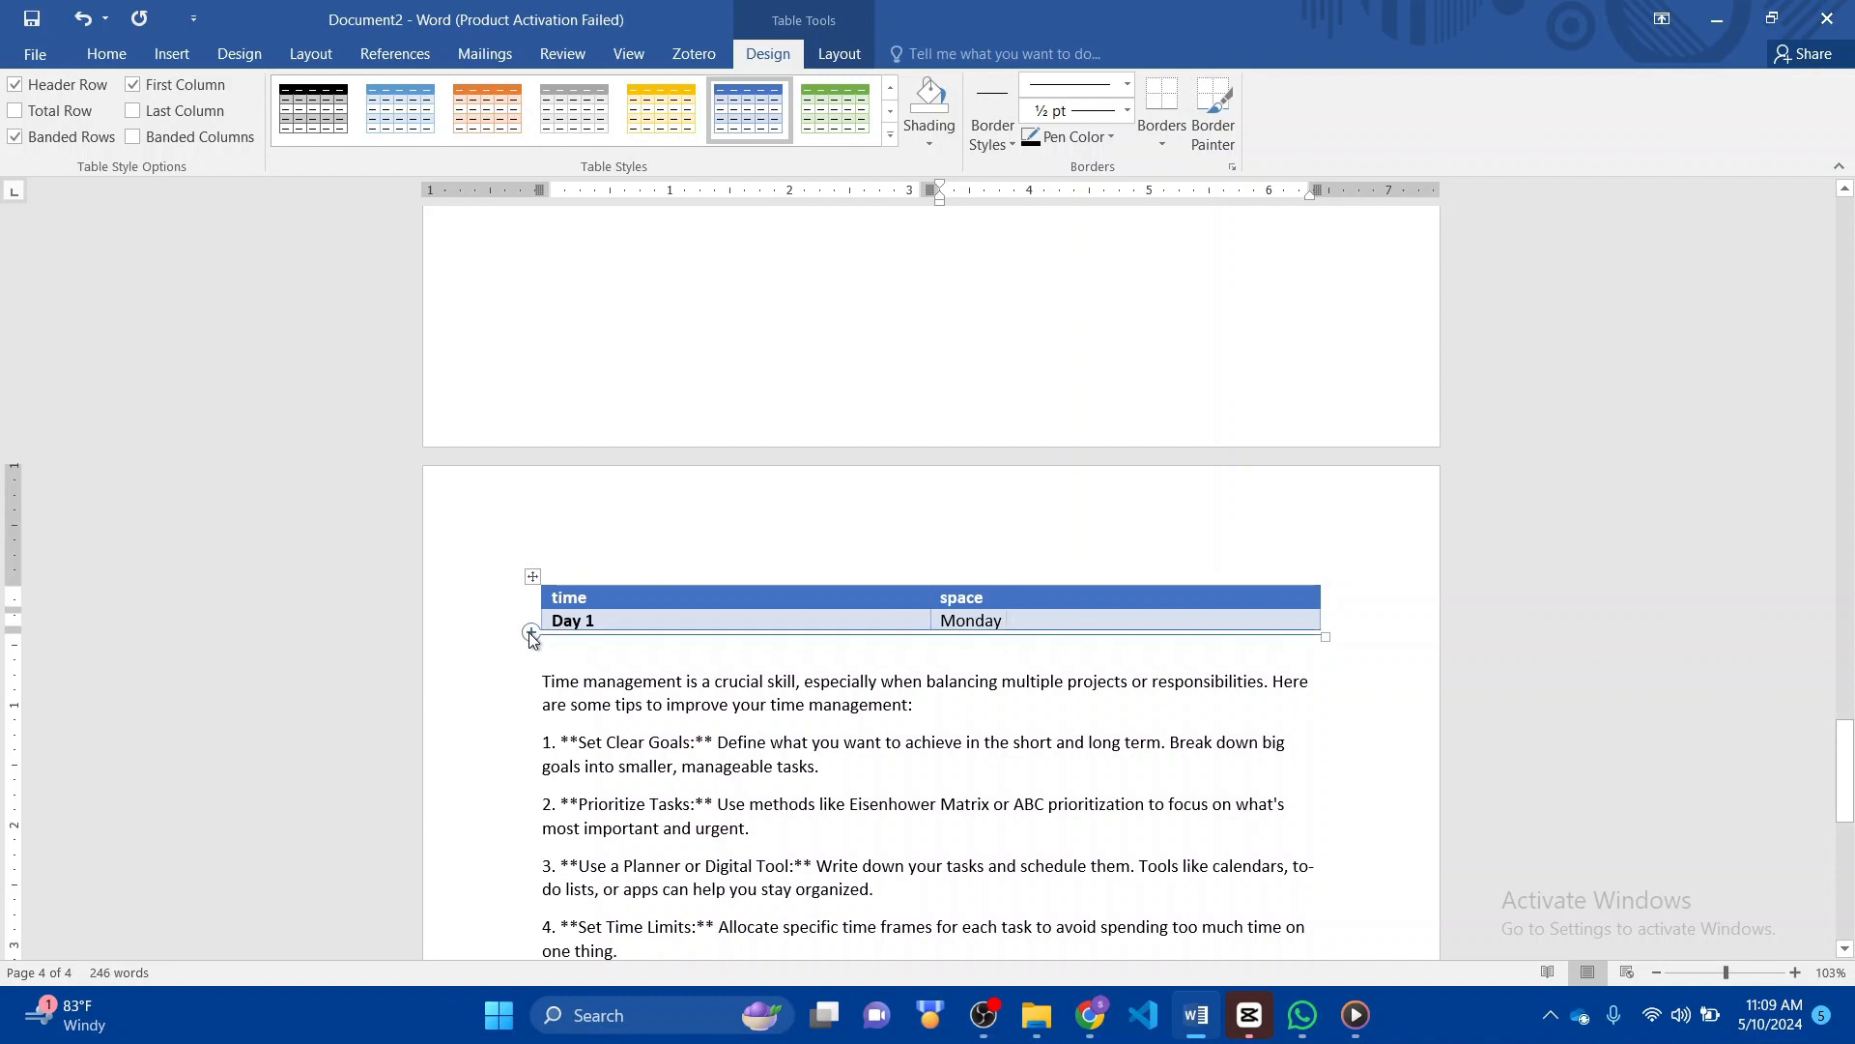
click(531, 633)
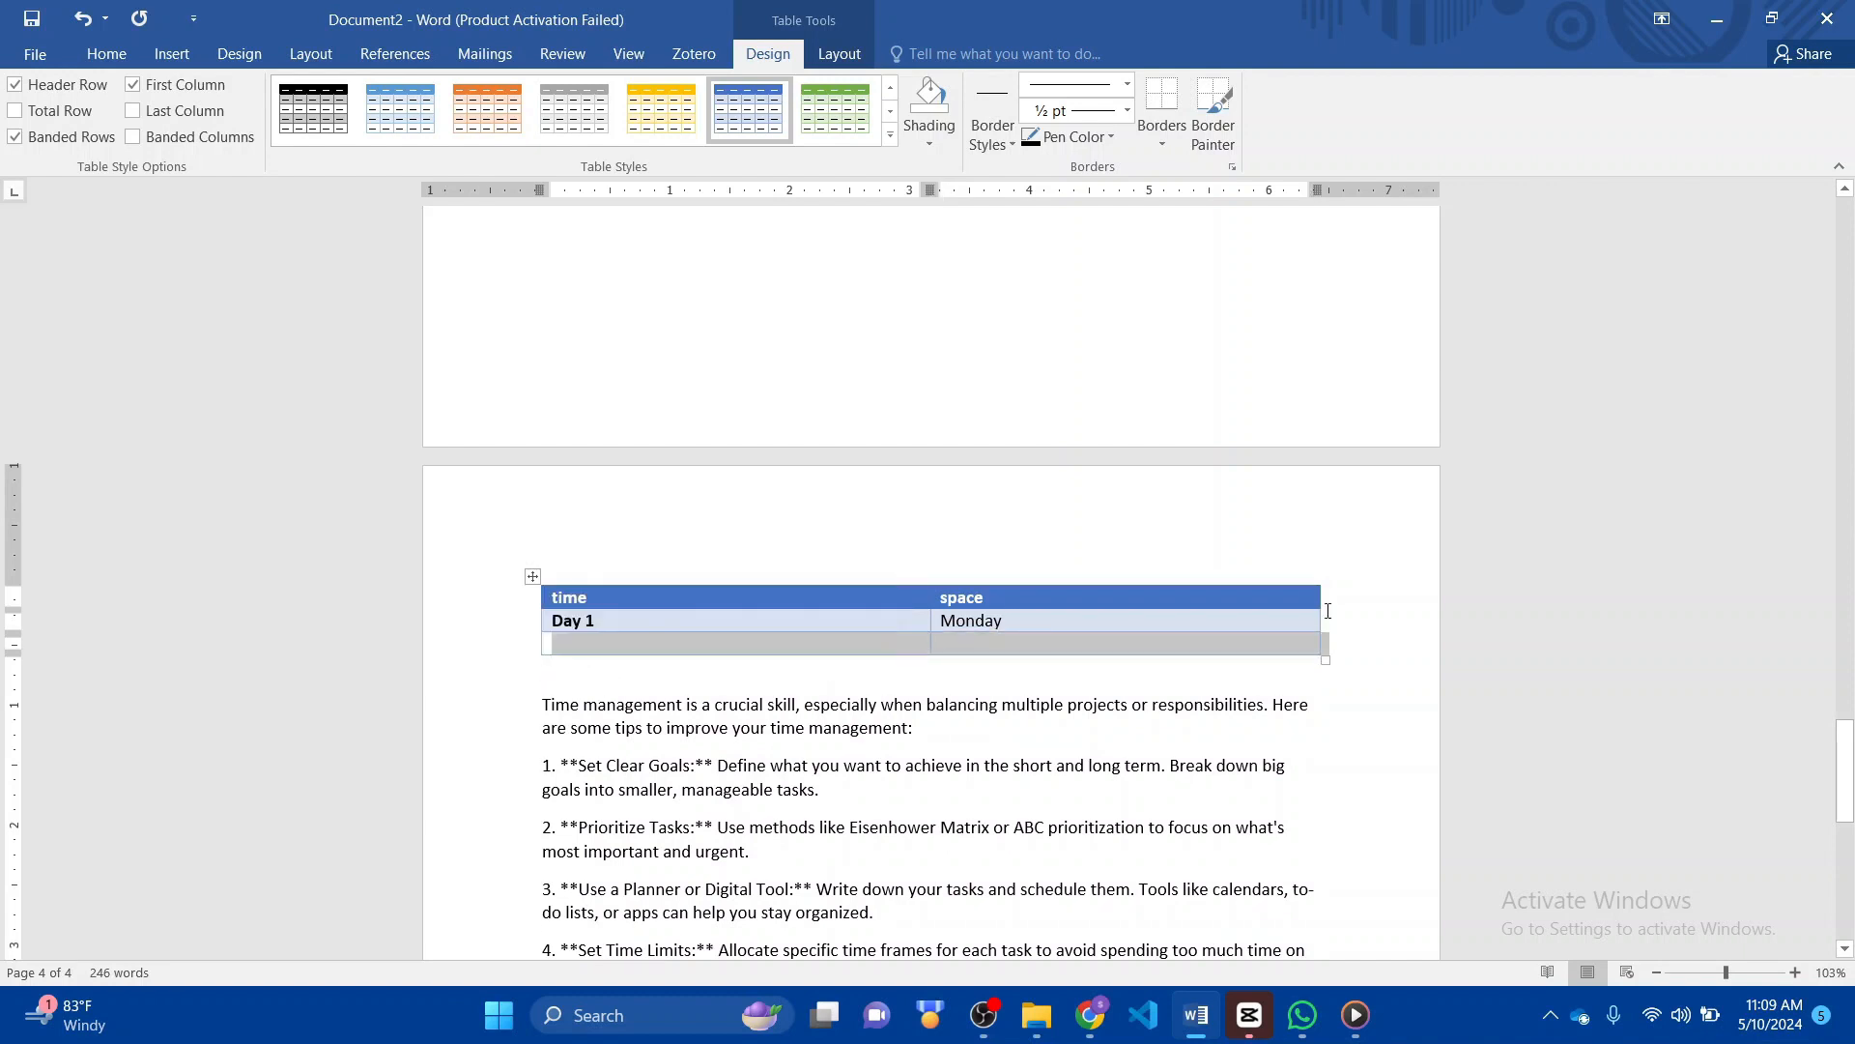
click(1247, 646)
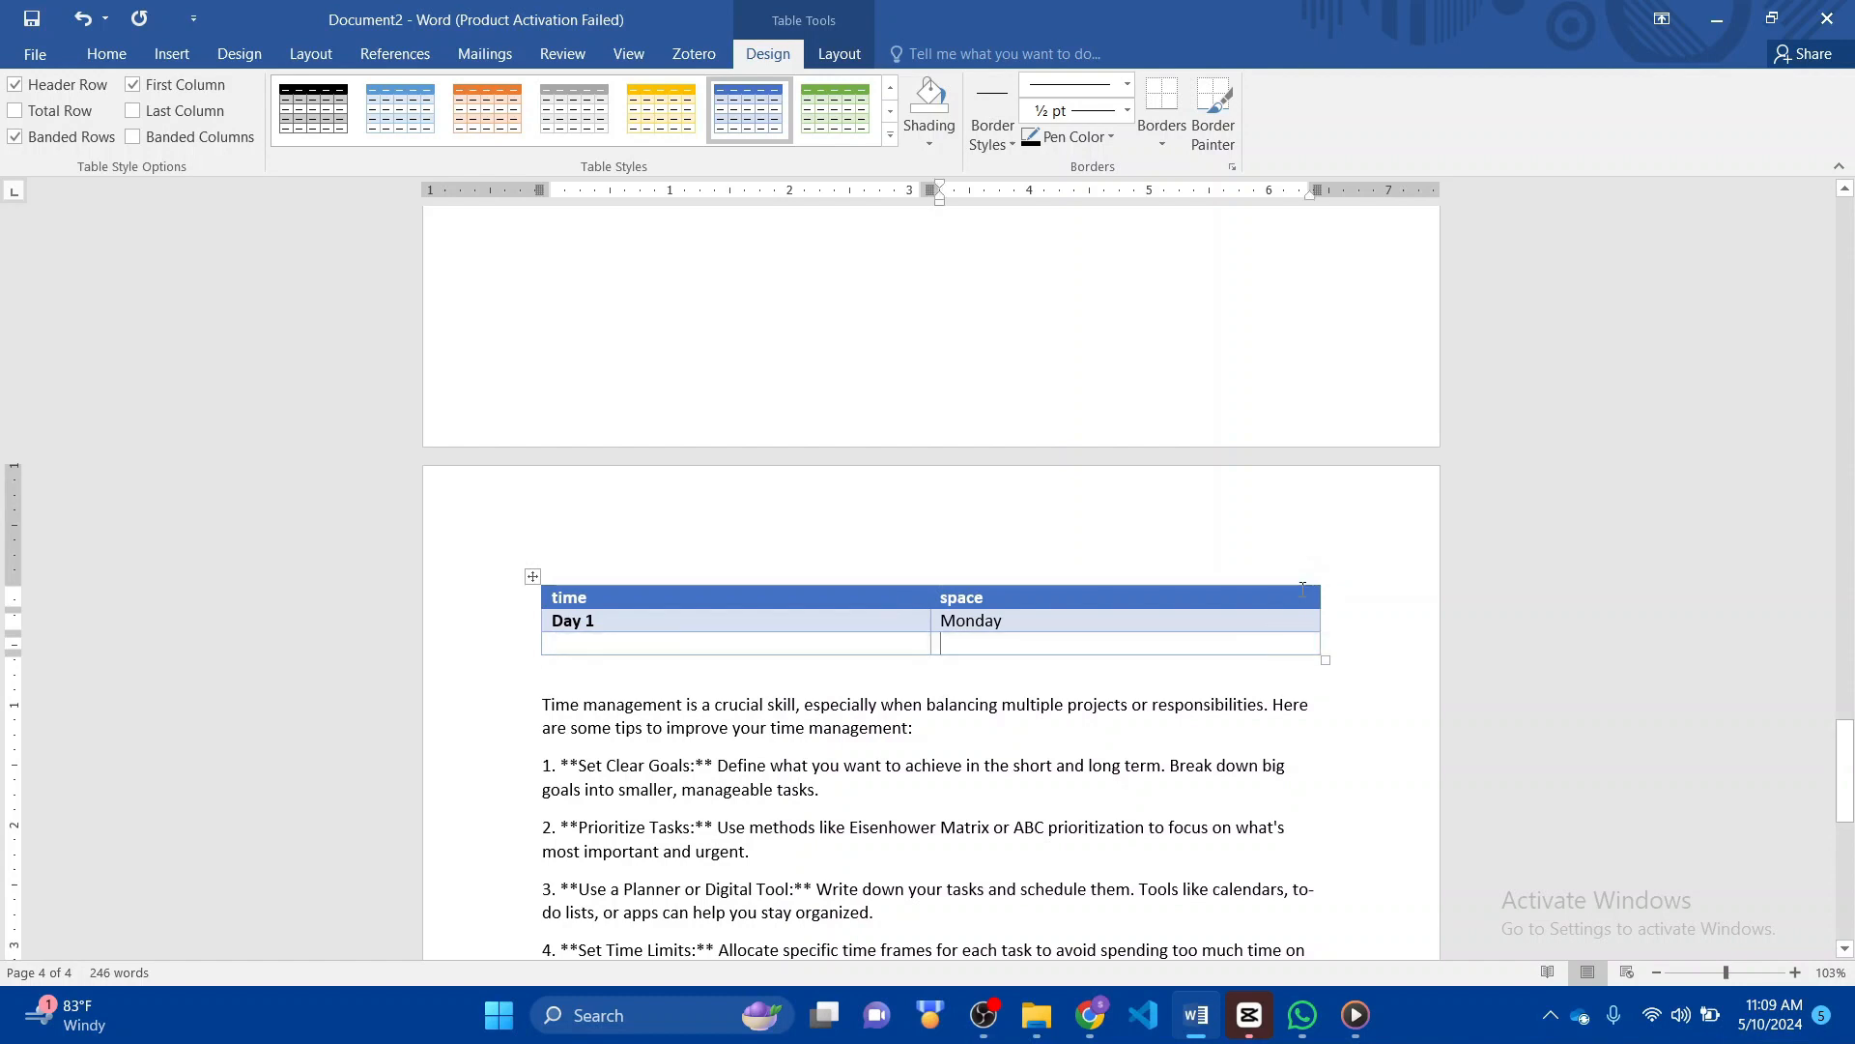
click(1322, 576)
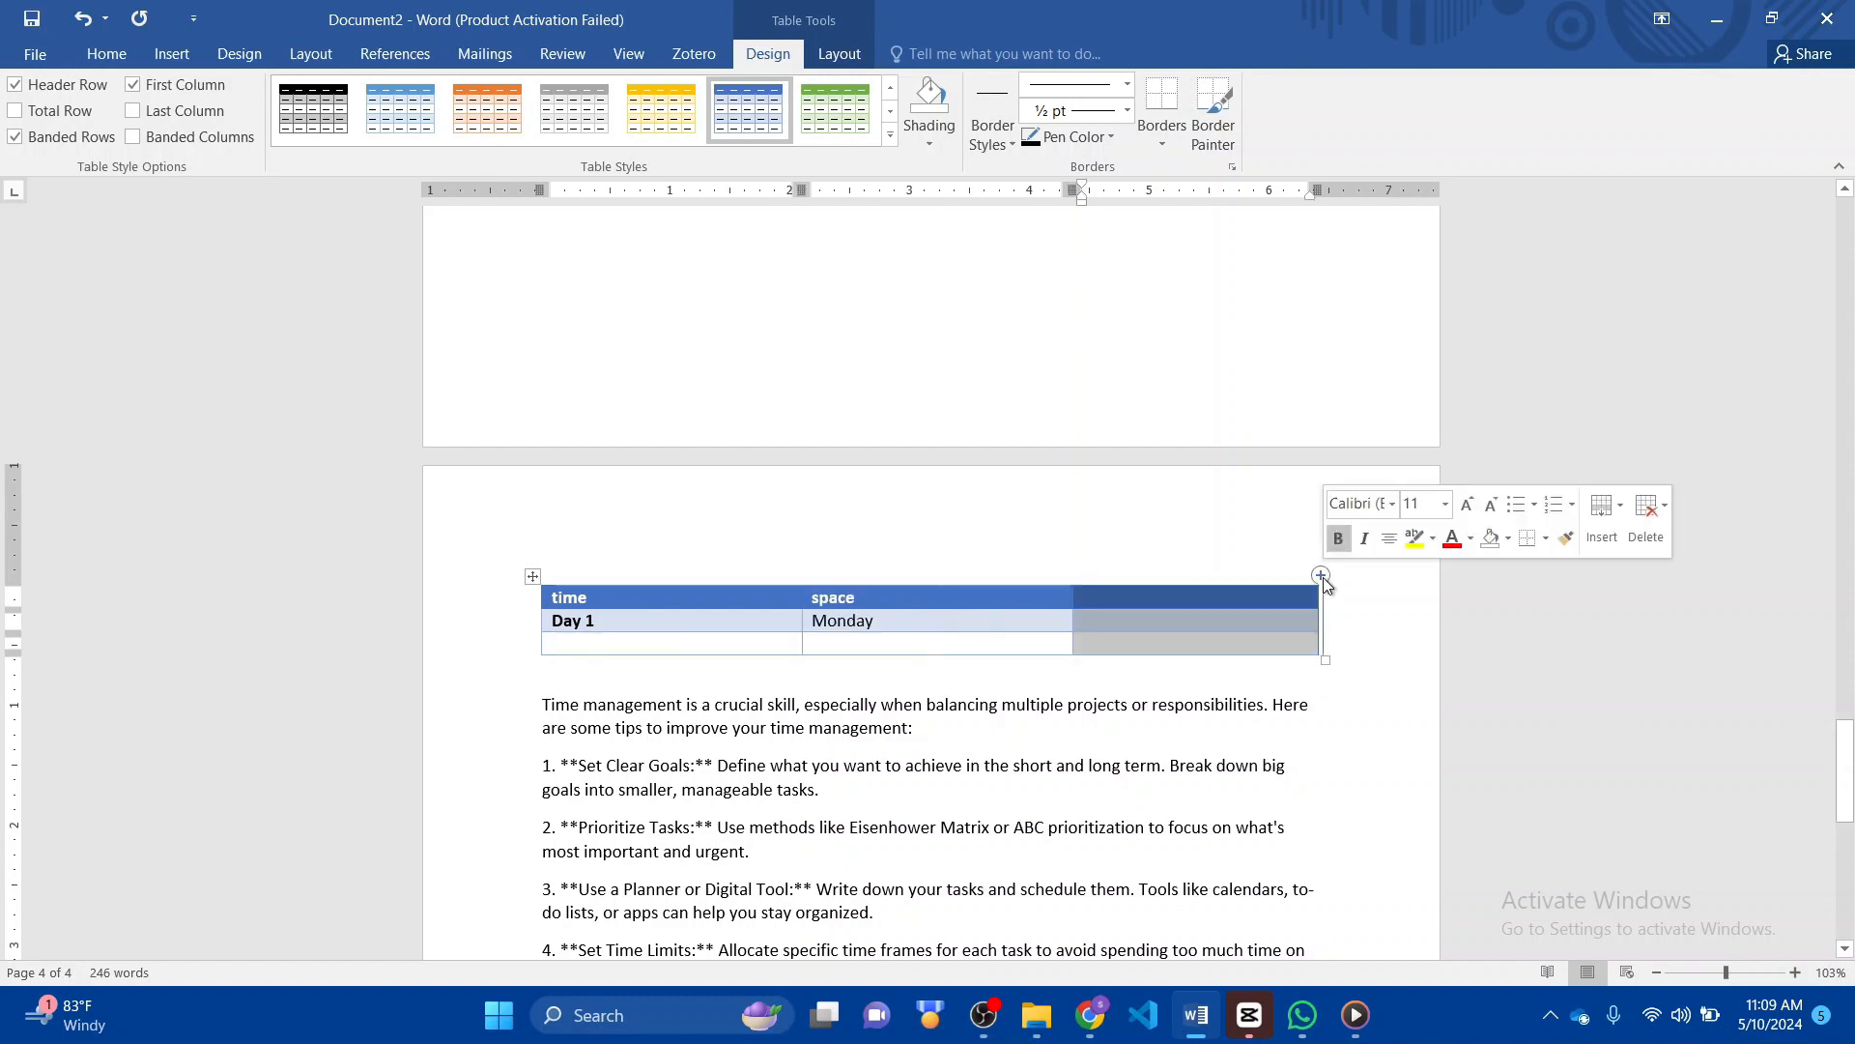
- Add a fourth column at the table's end, and enlarge the bottom row to about 1.04" high and widen the first column
click(1322, 576)
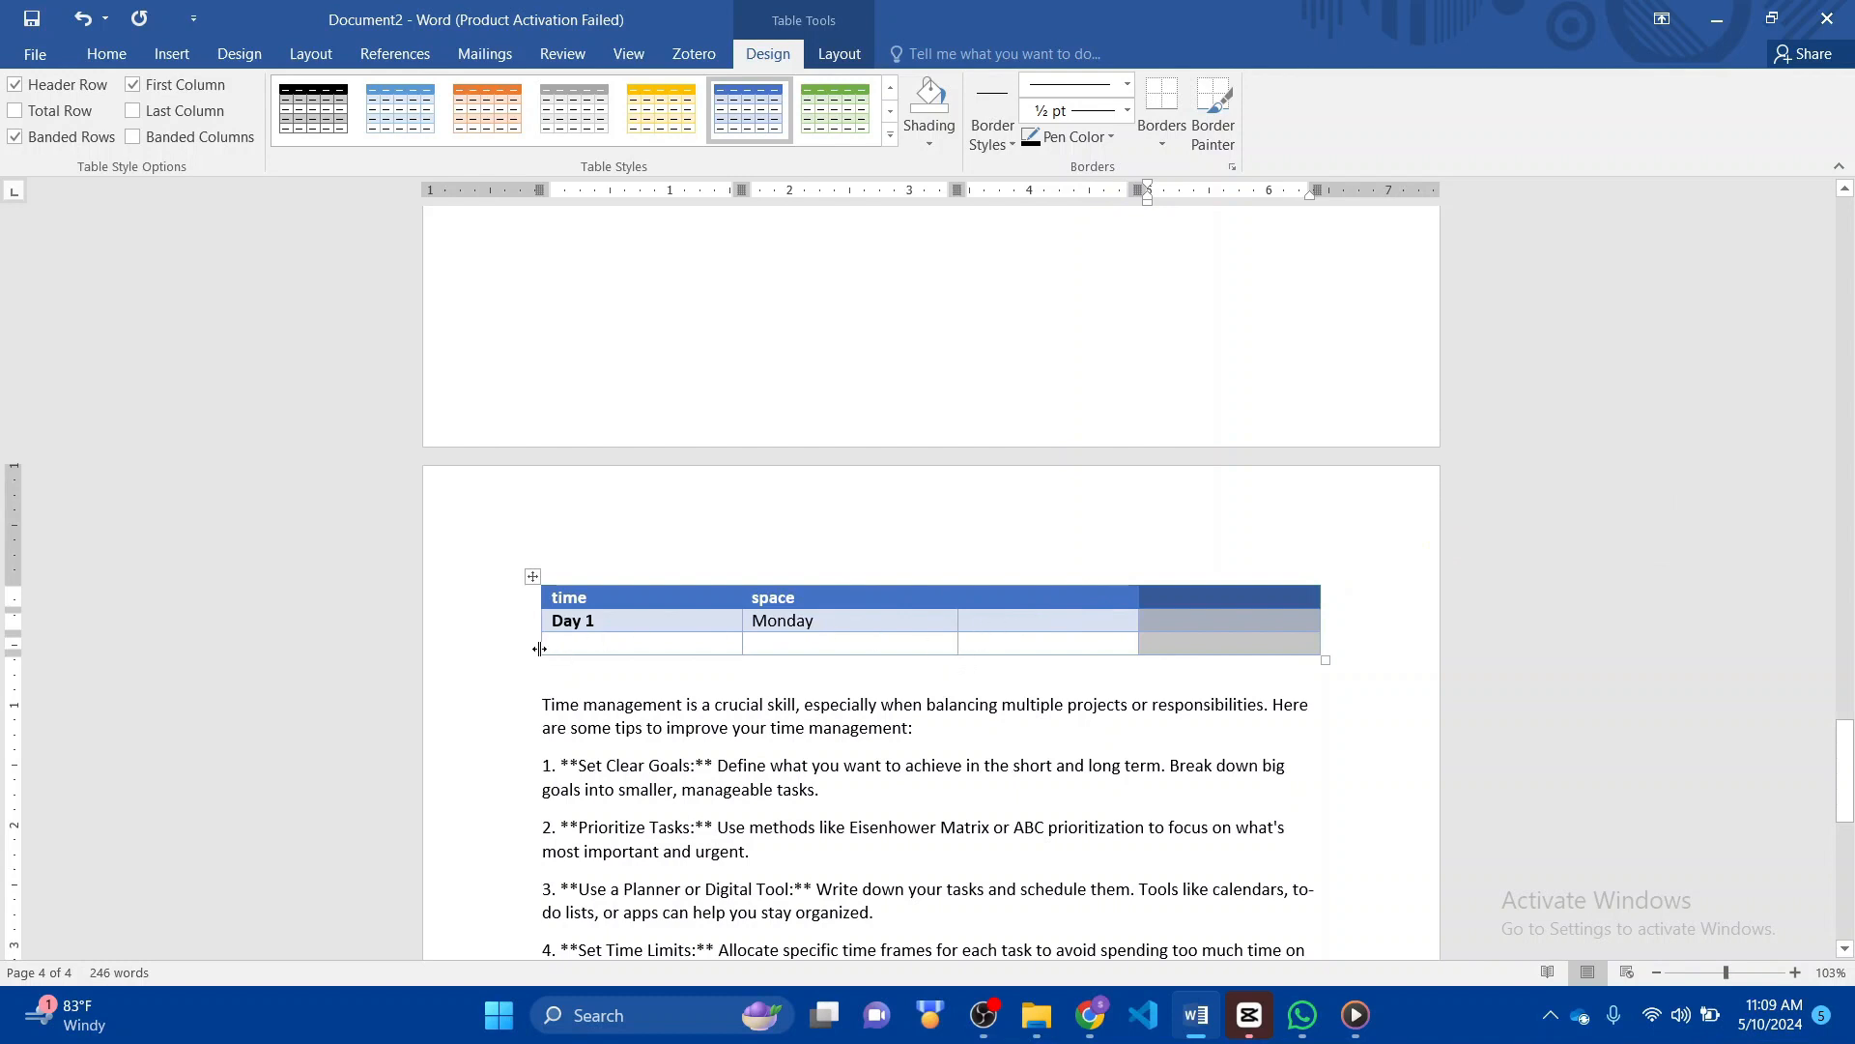
click(586, 641)
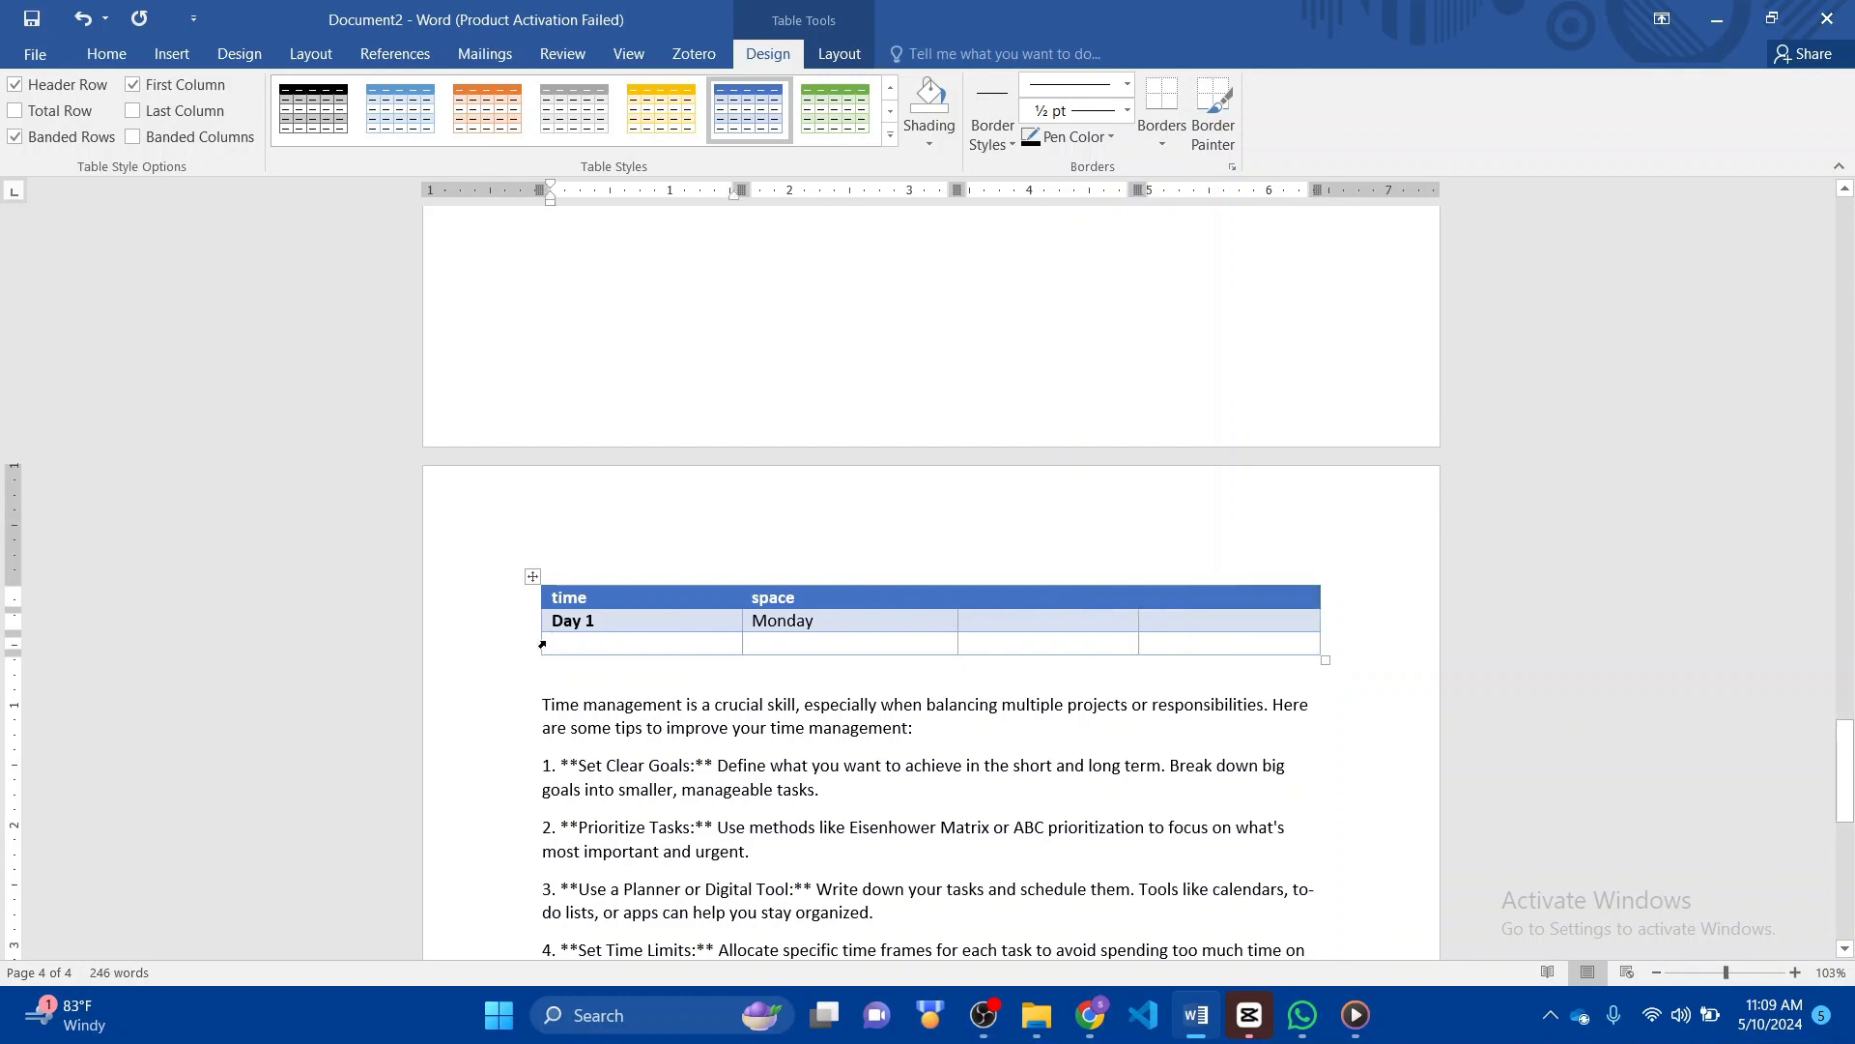
mouse_move(534, 633)
drag(624, 652, 625, 758)
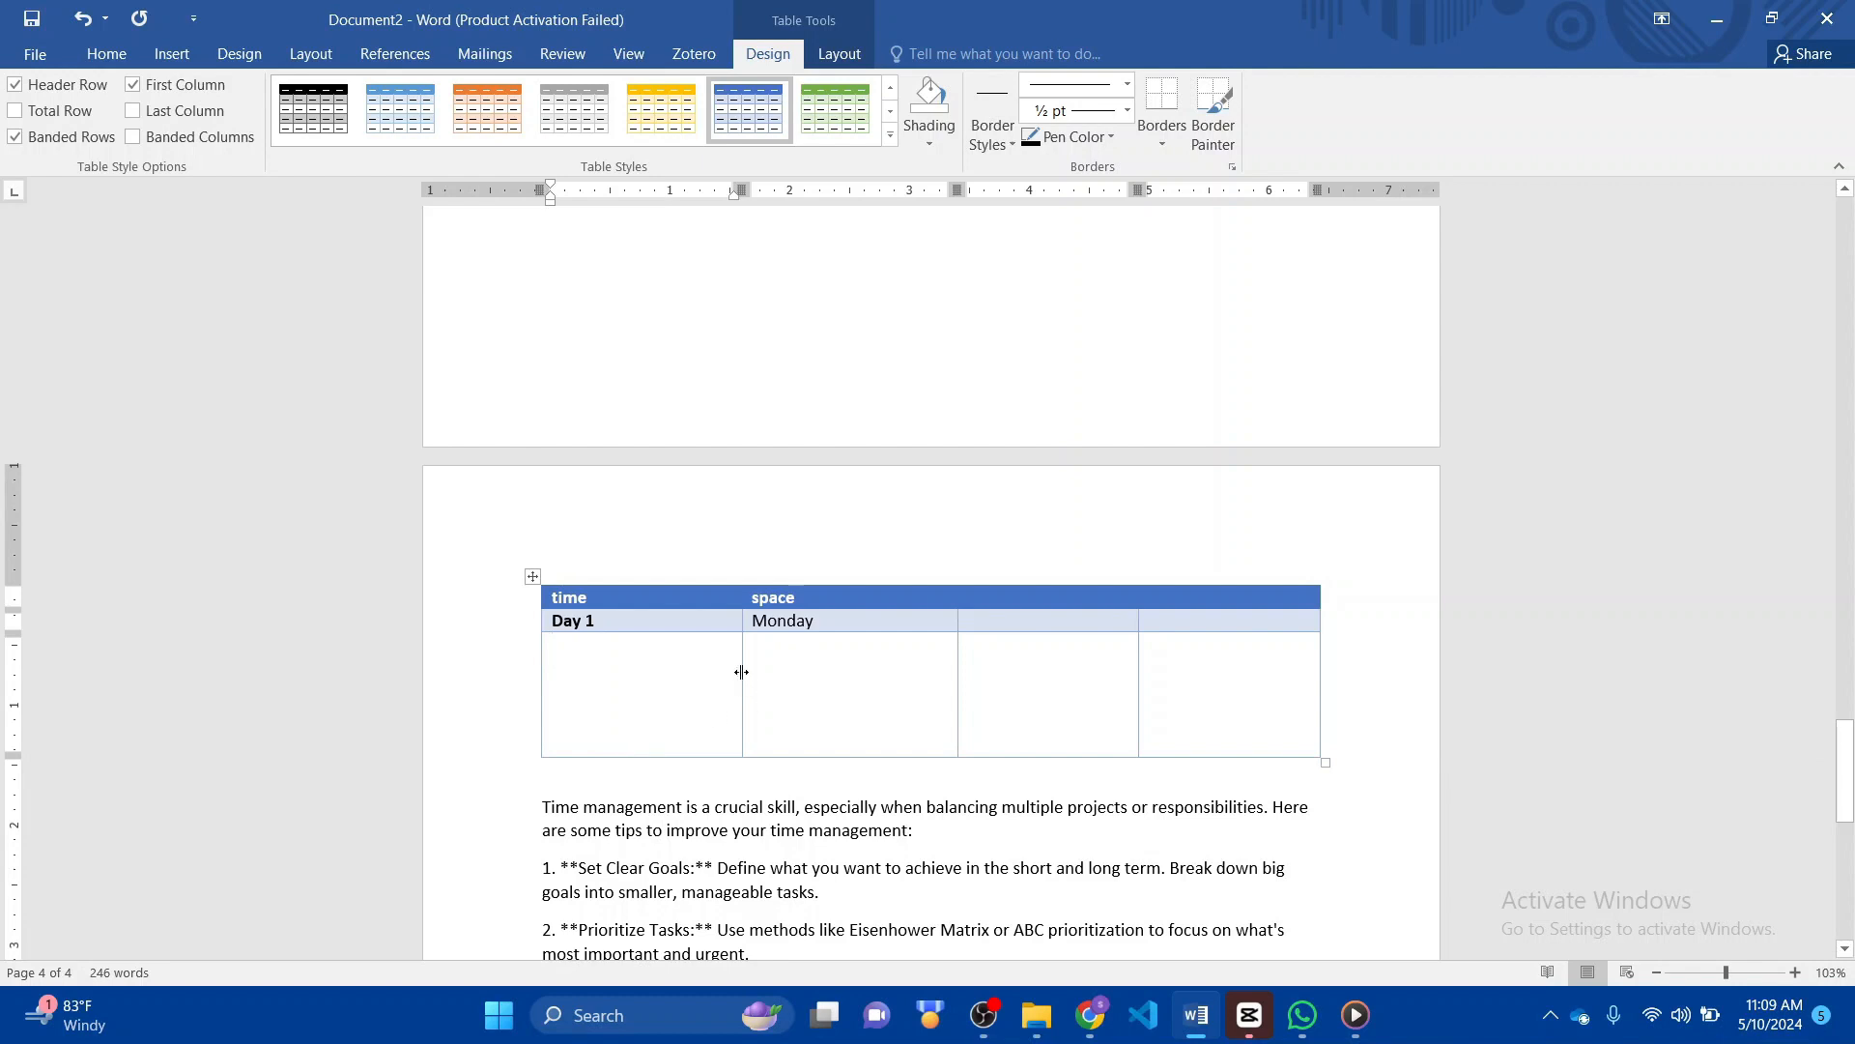
drag(777, 671, 831, 676)
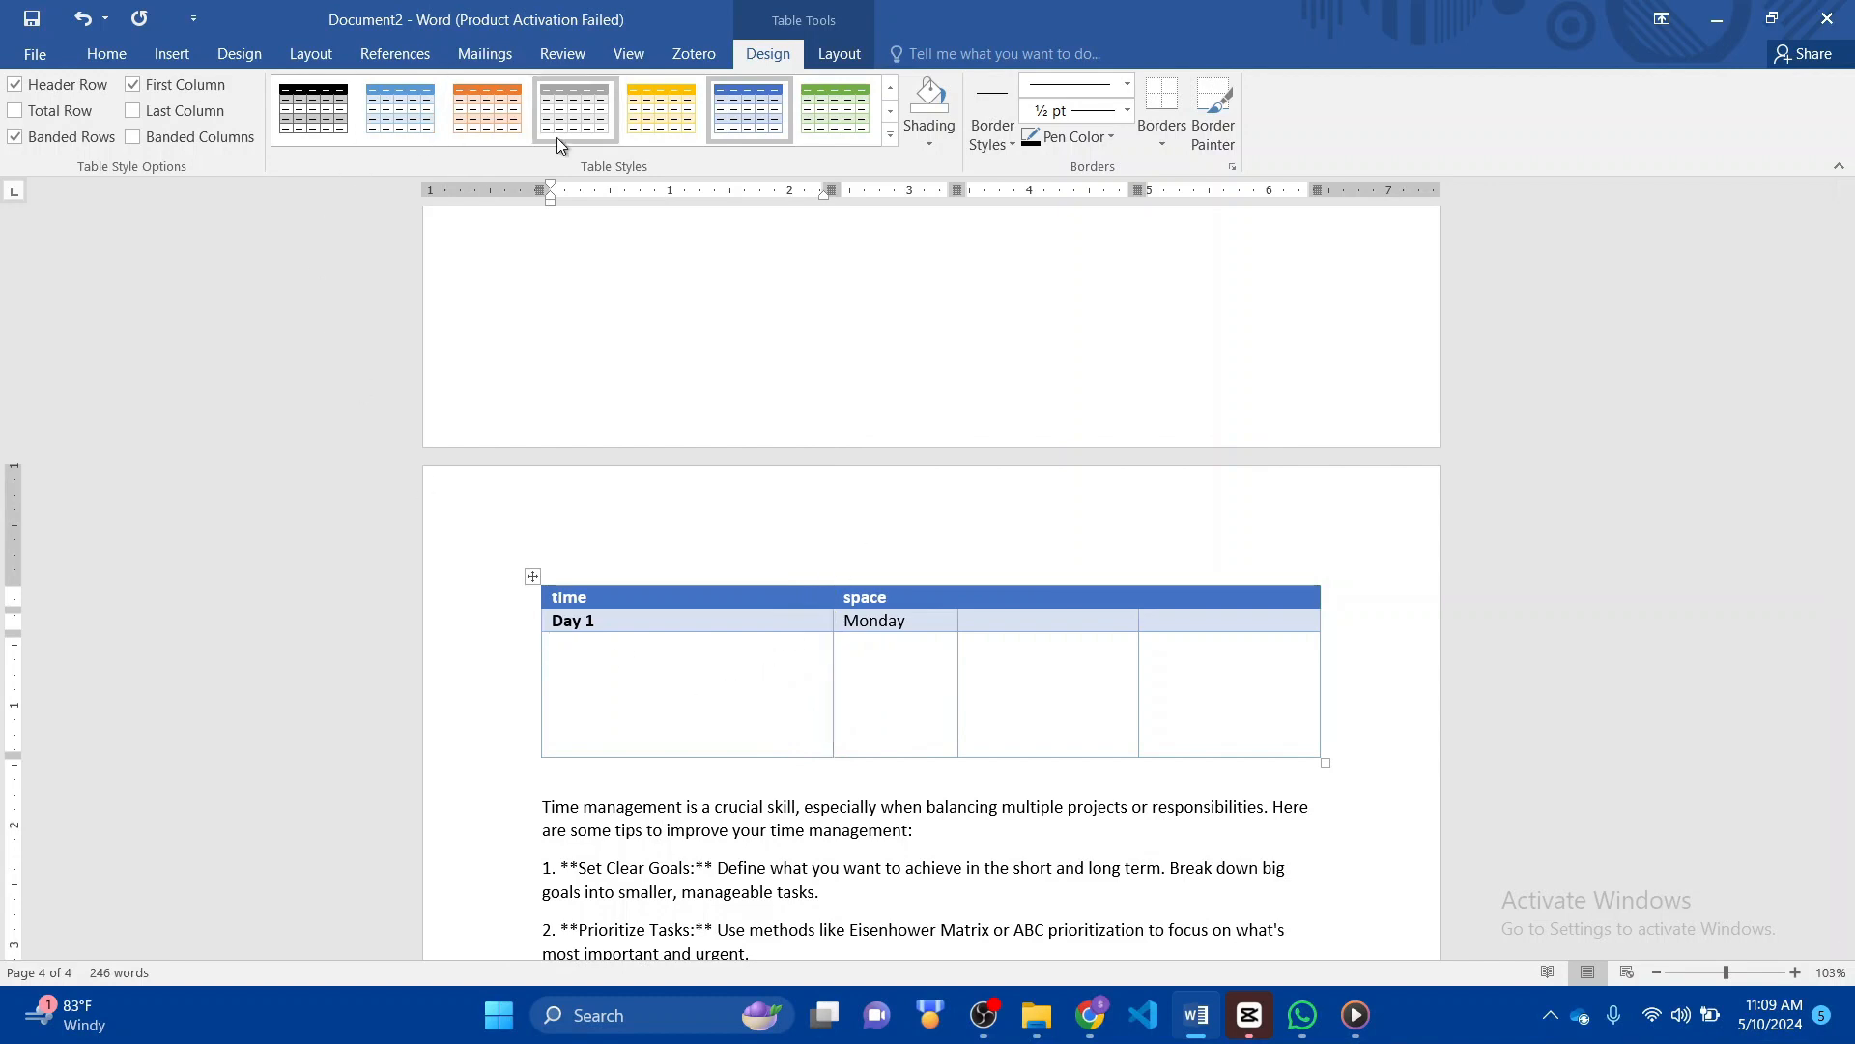
- Shade the bottom row's first cell light blue and paint the table's whole bottom edge with an orange ½ pt border style
click(931, 142)
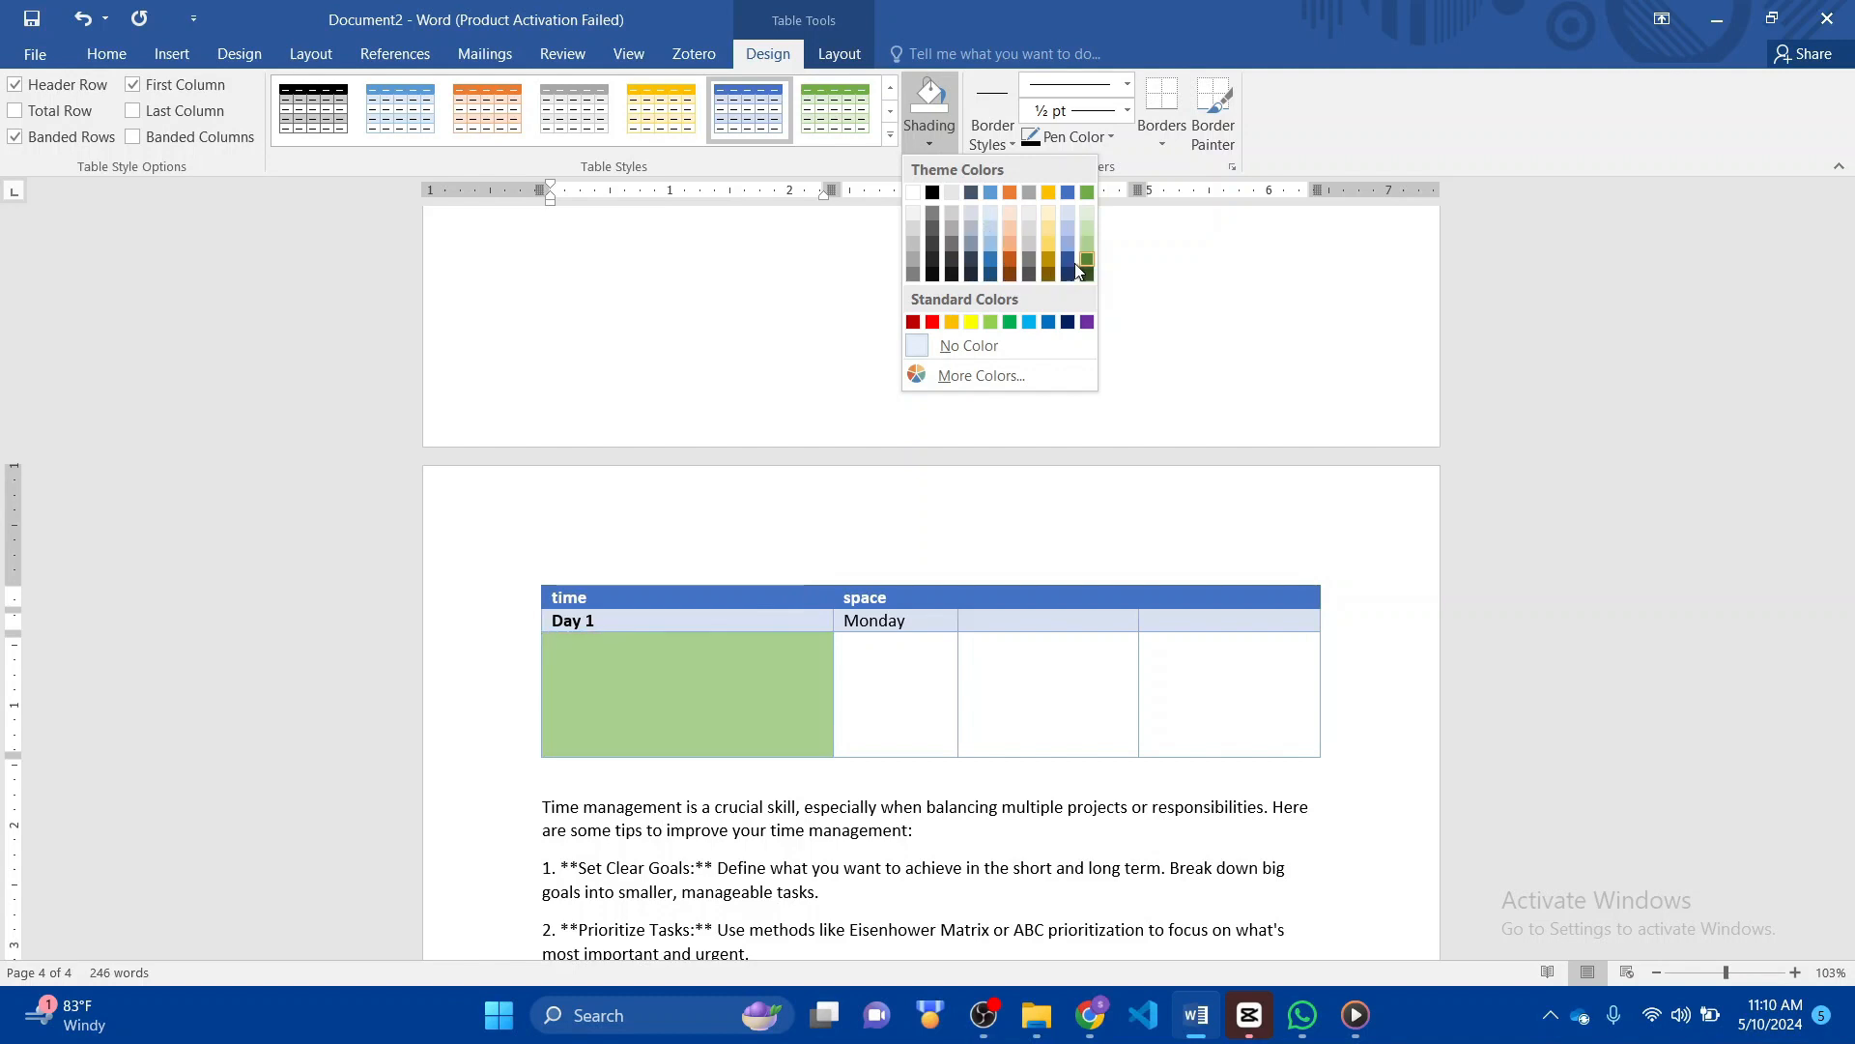
click(1067, 212)
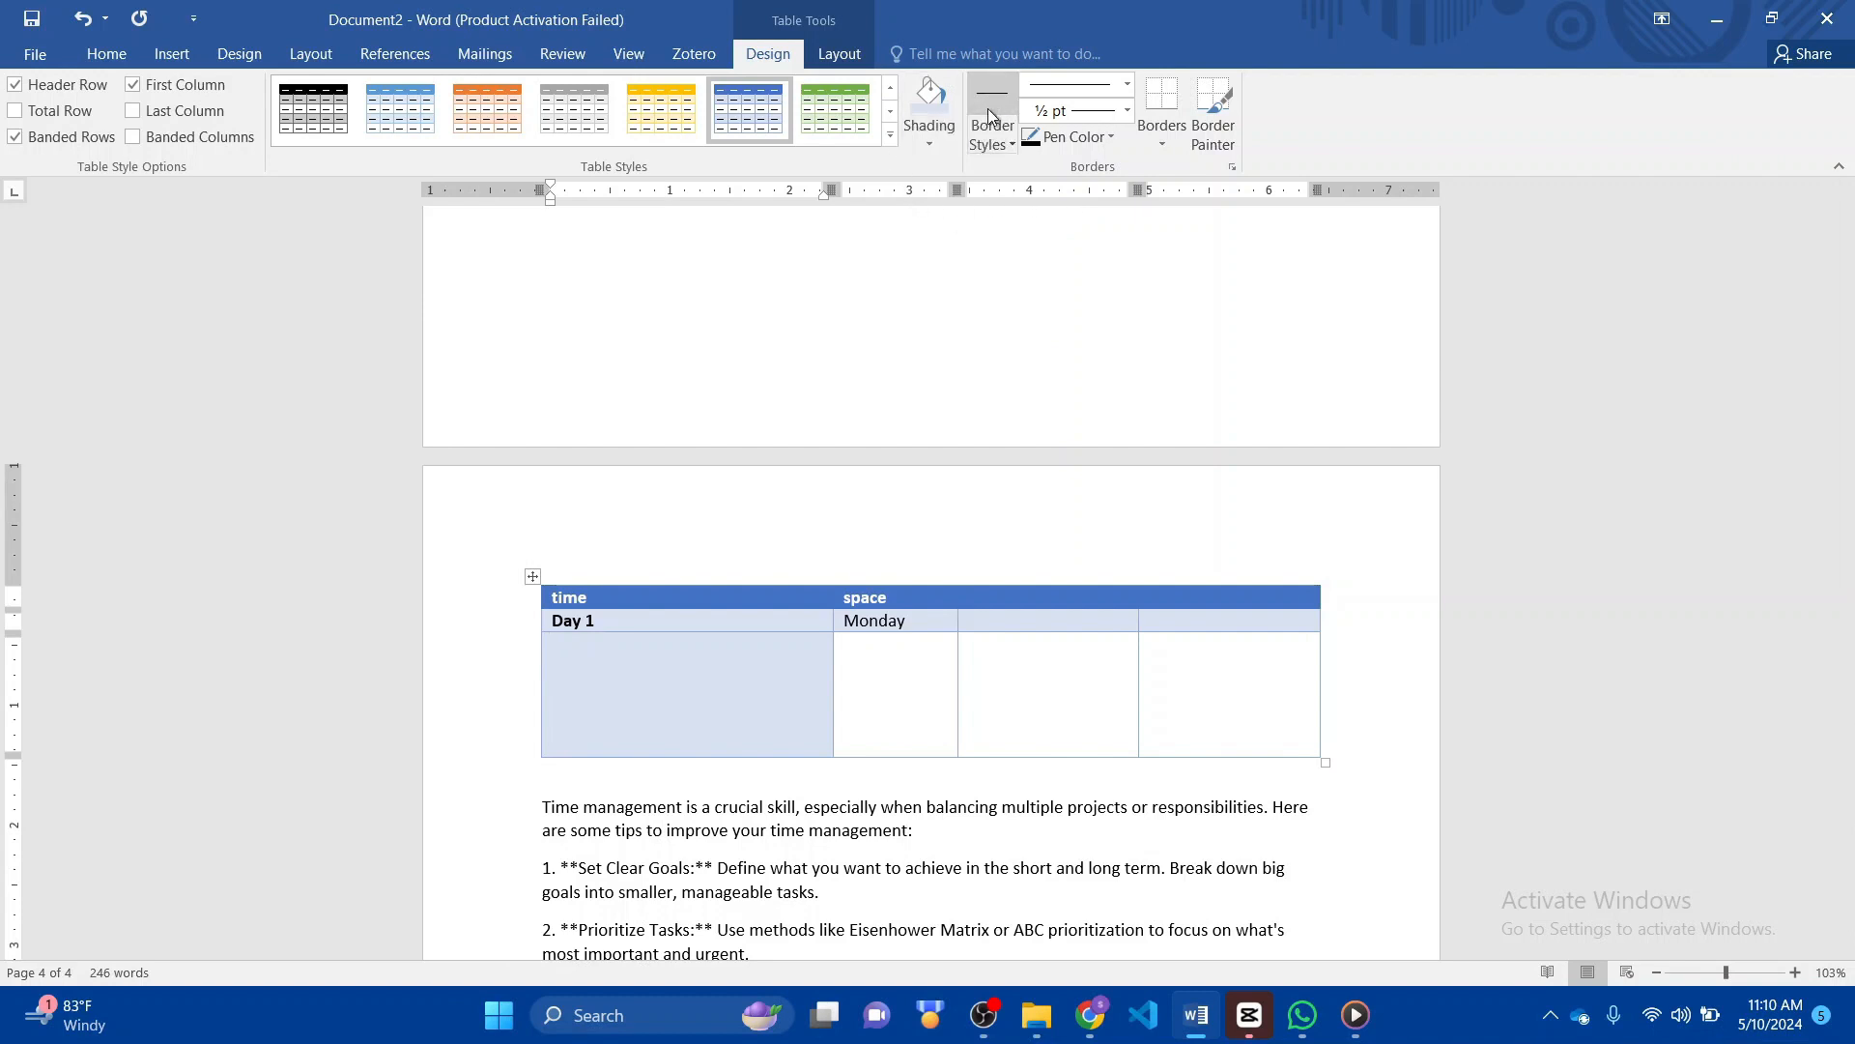
click(993, 143)
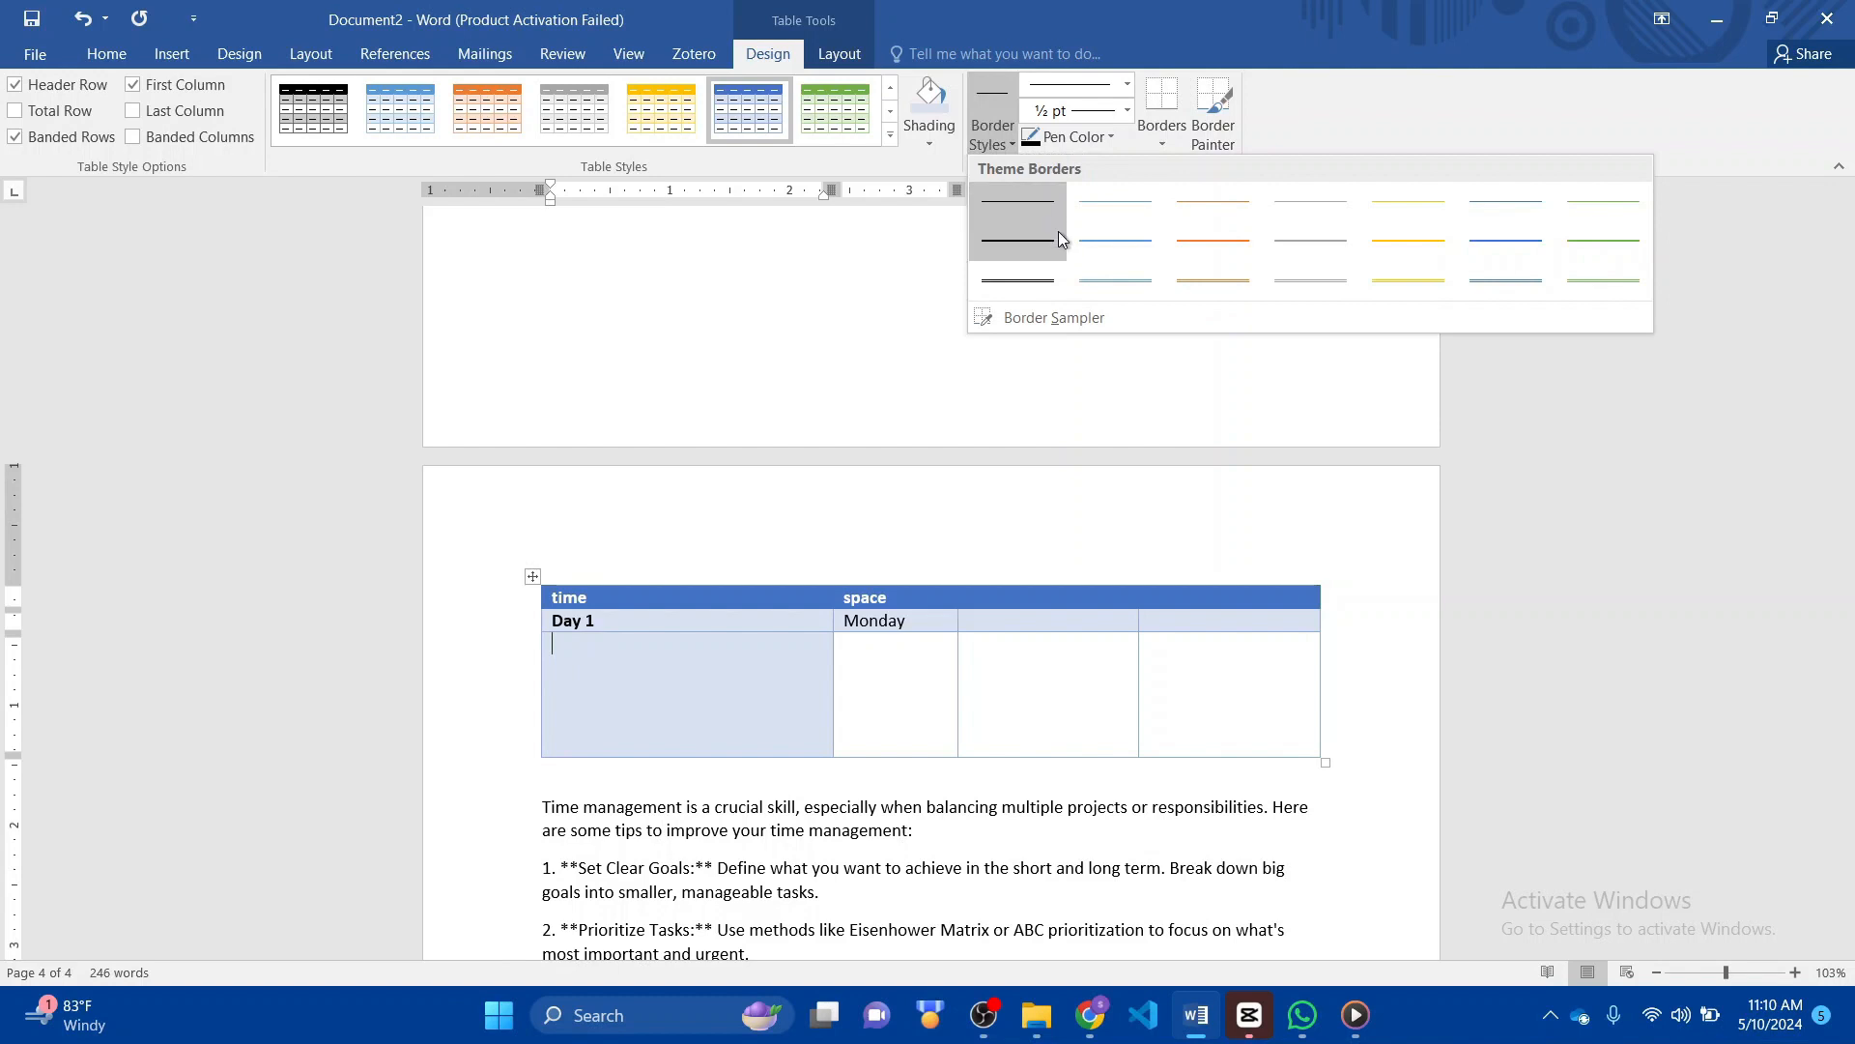
click(1232, 265)
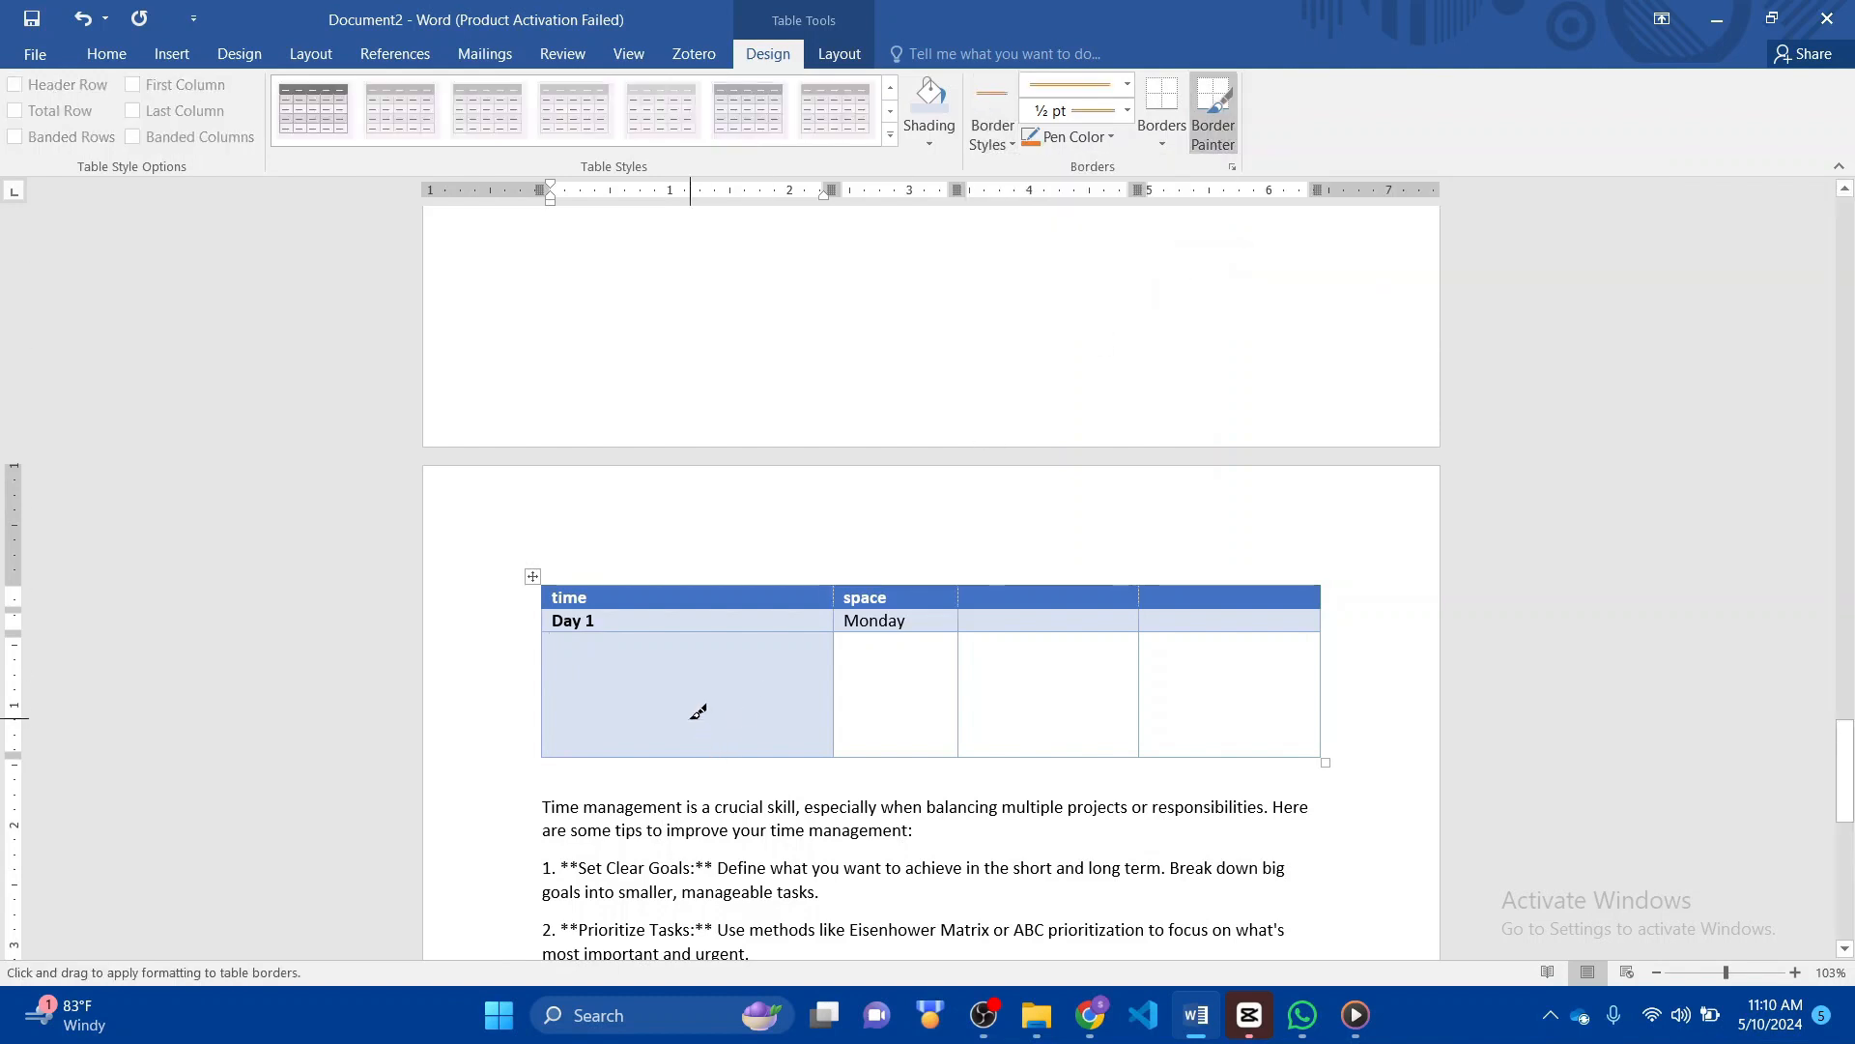
click(560, 755)
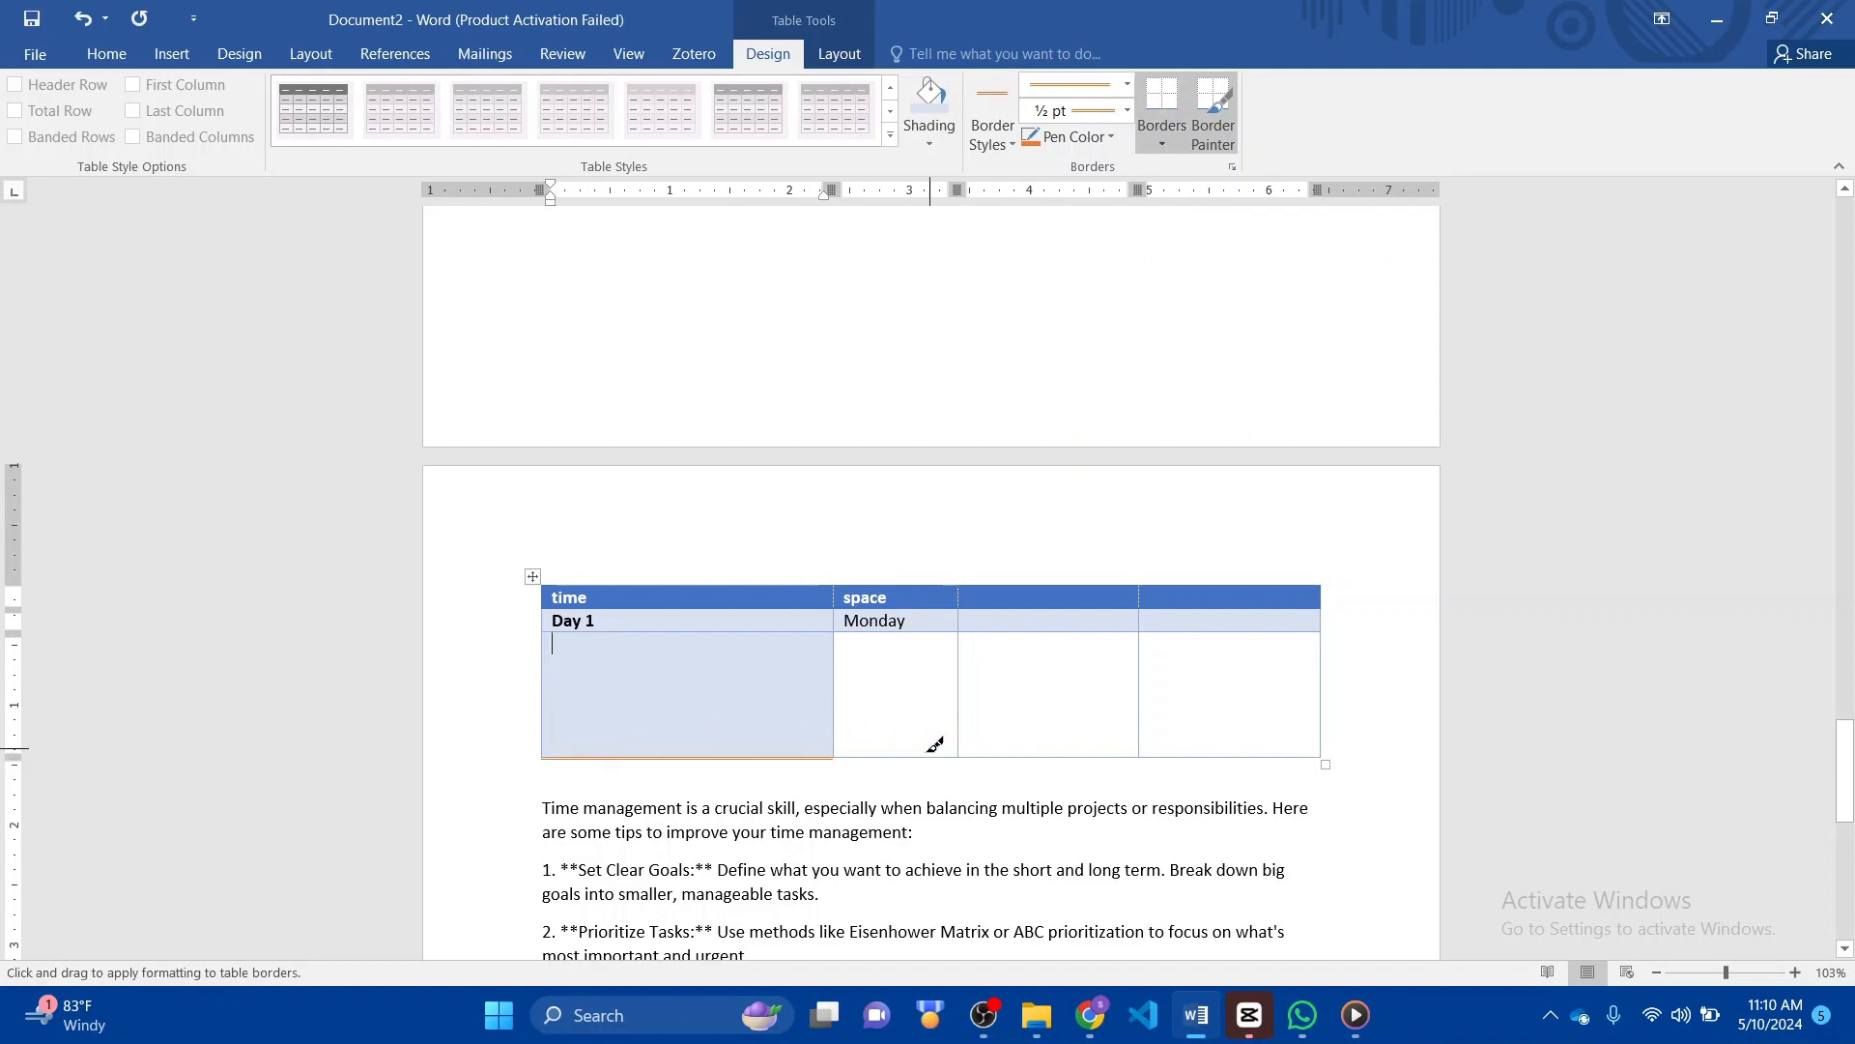
click(1070, 754)
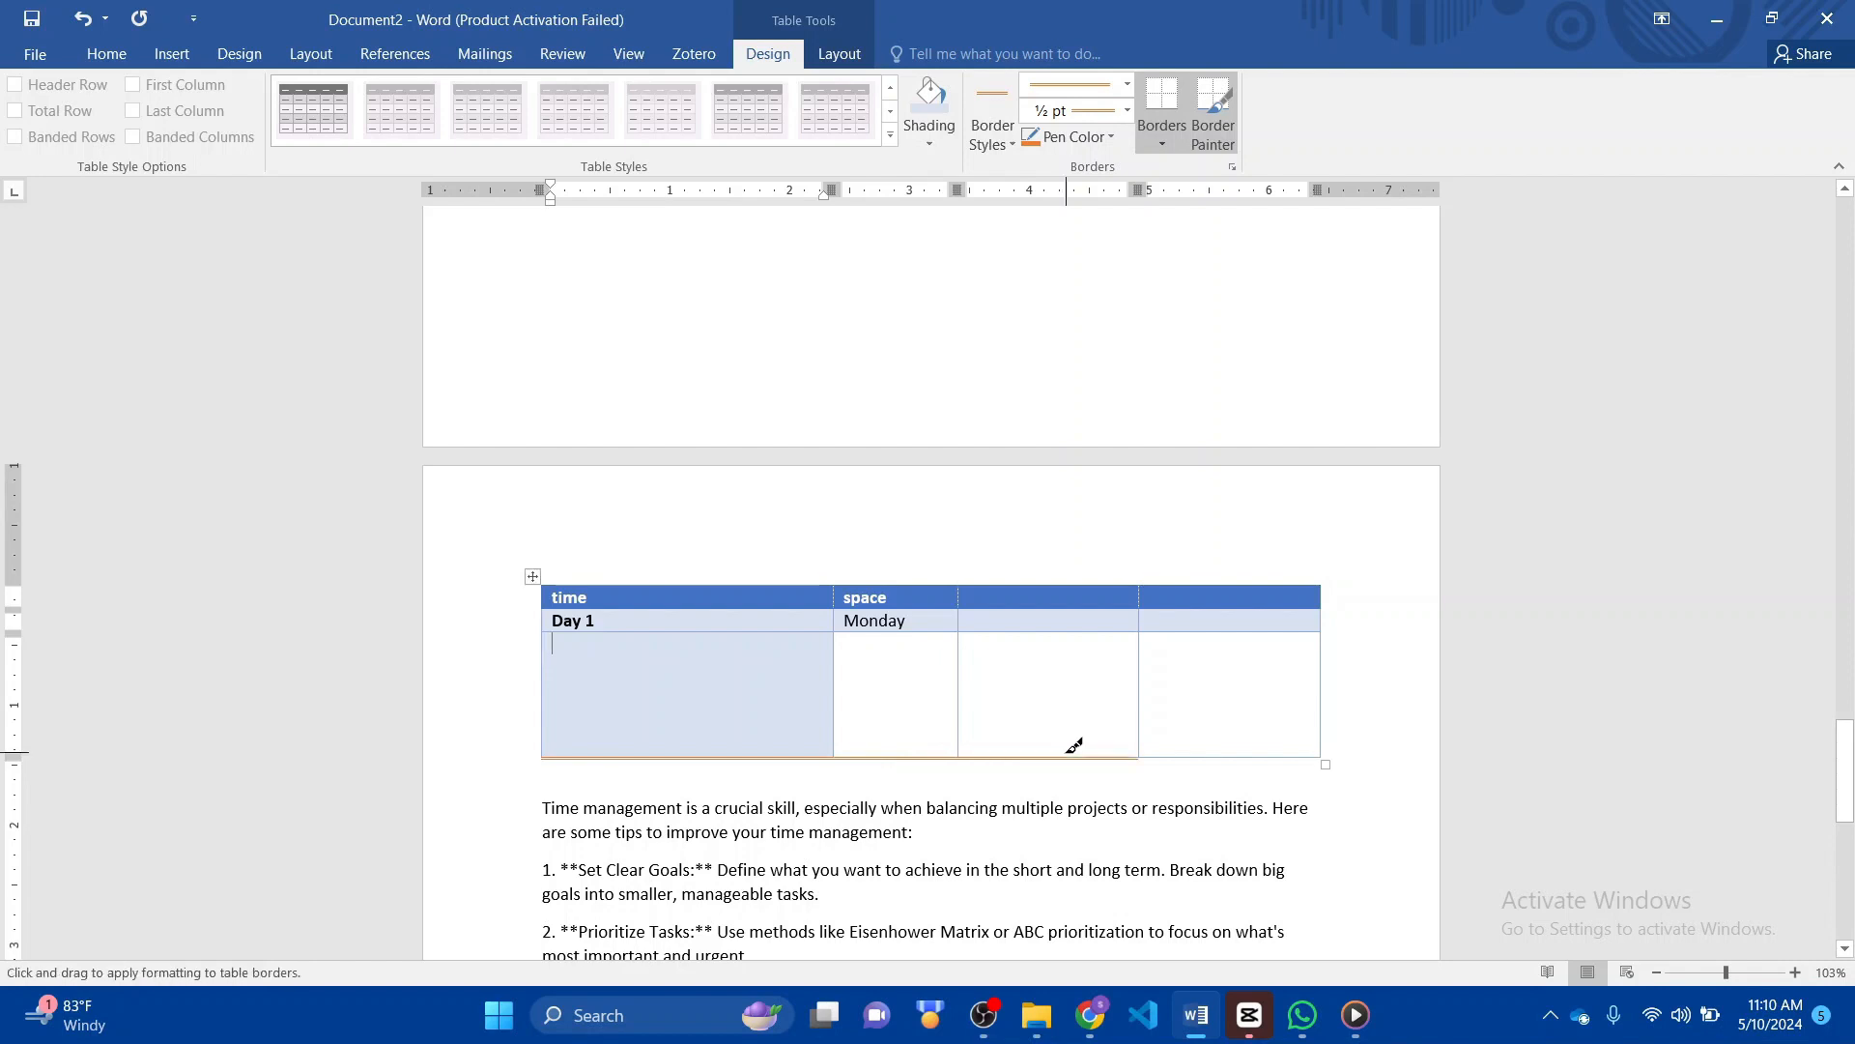
click(1260, 754)
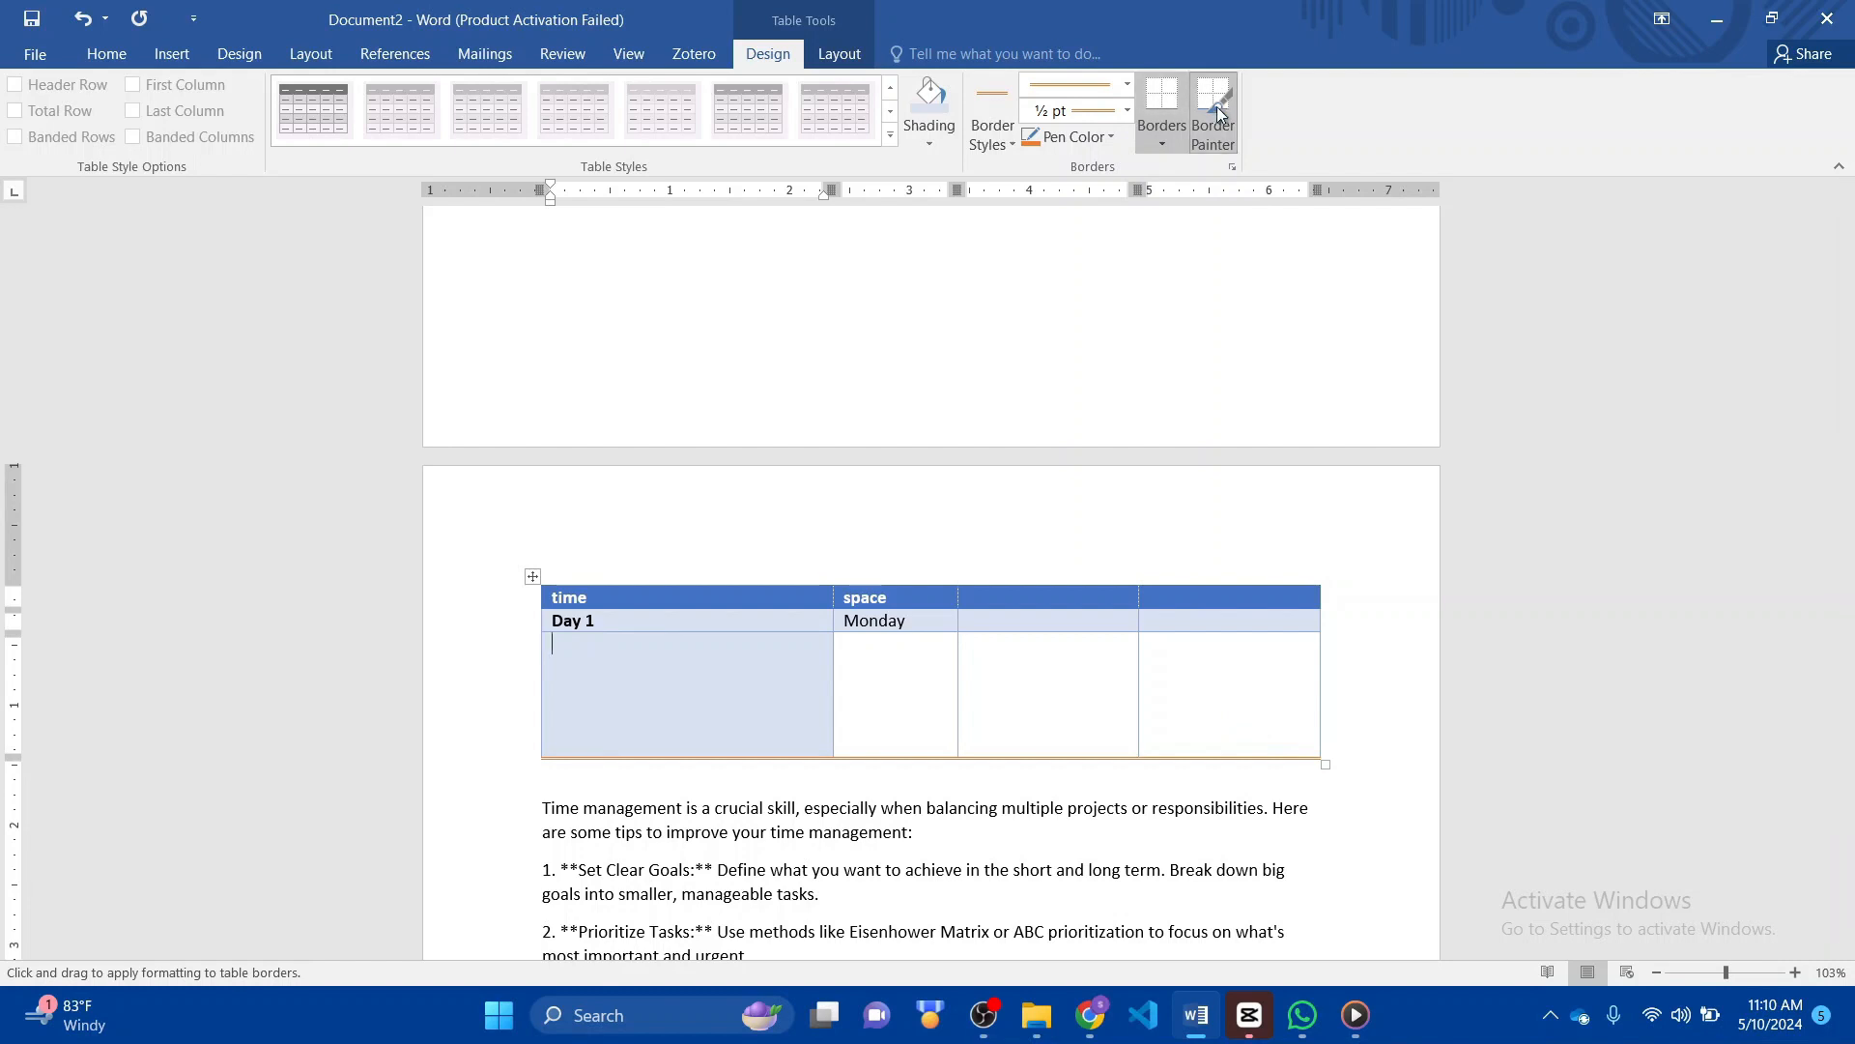
click(1221, 138)
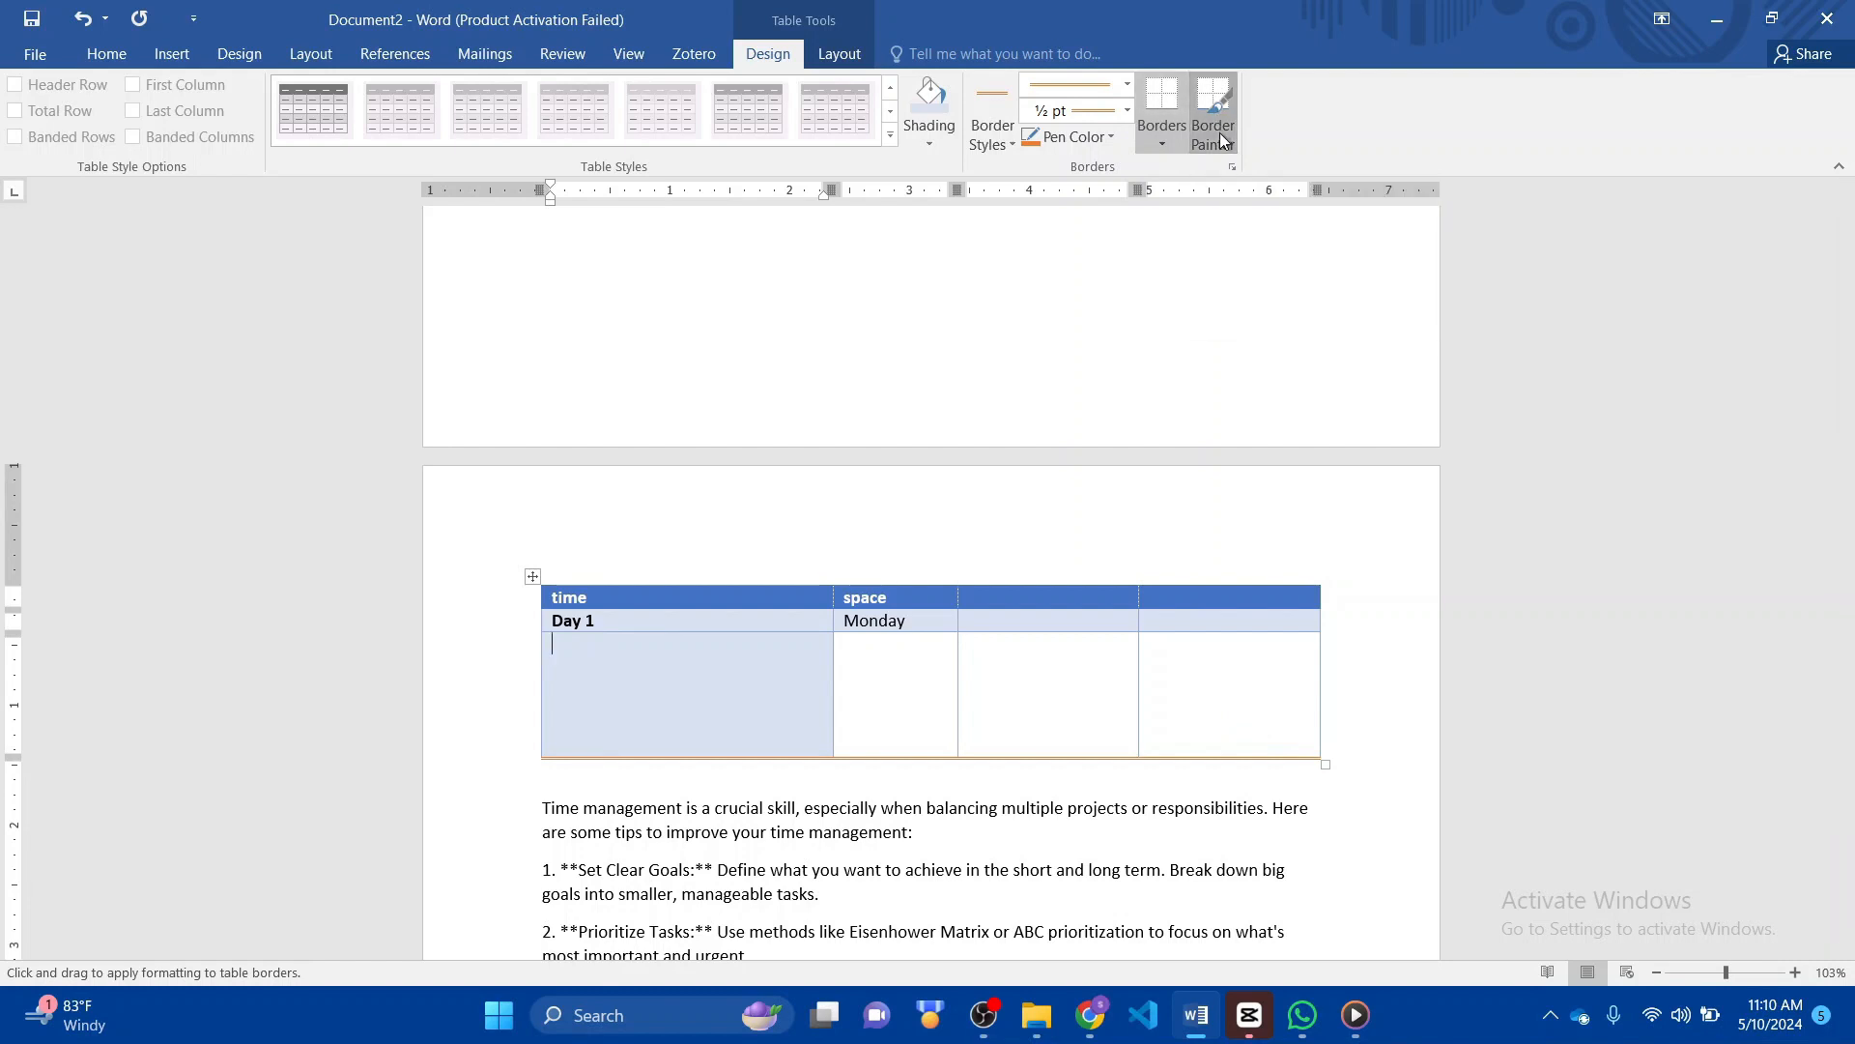
- Draw a vertical divider through the shaded first cell of the bottom row with Draw Table
click(1169, 136)
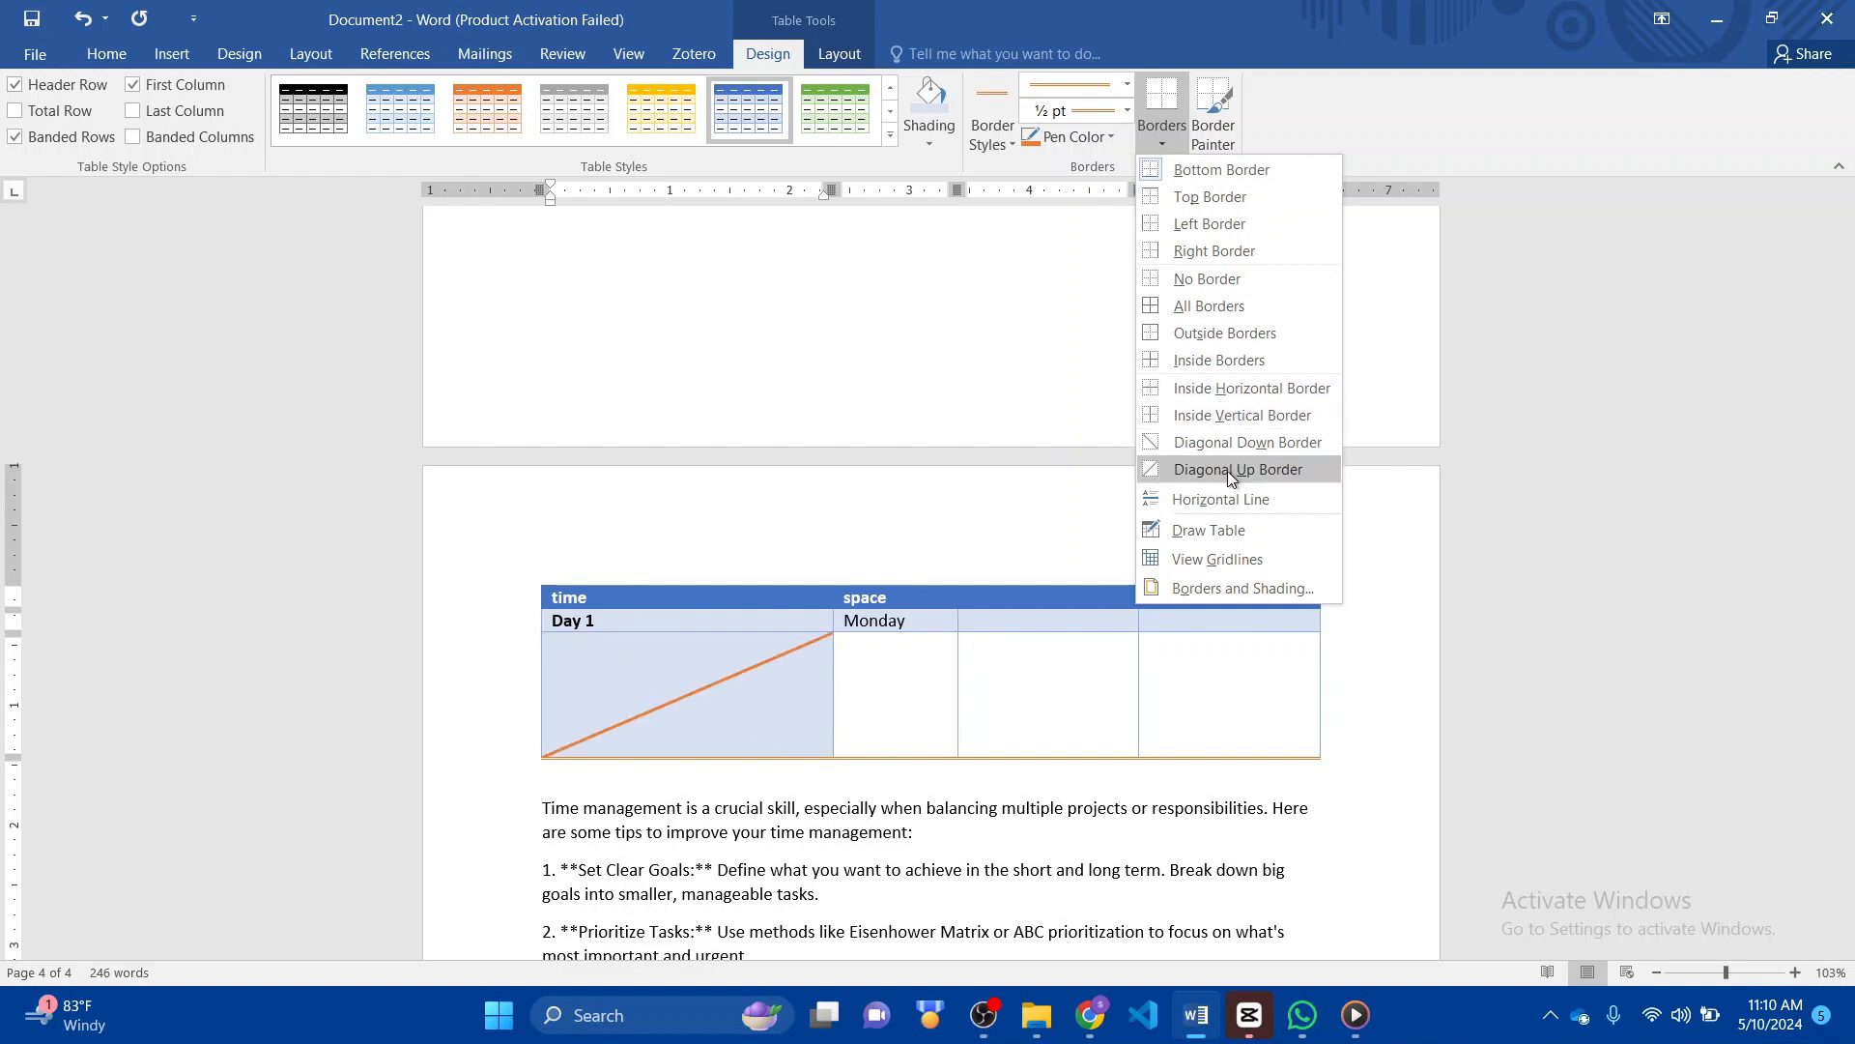
click(1216, 531)
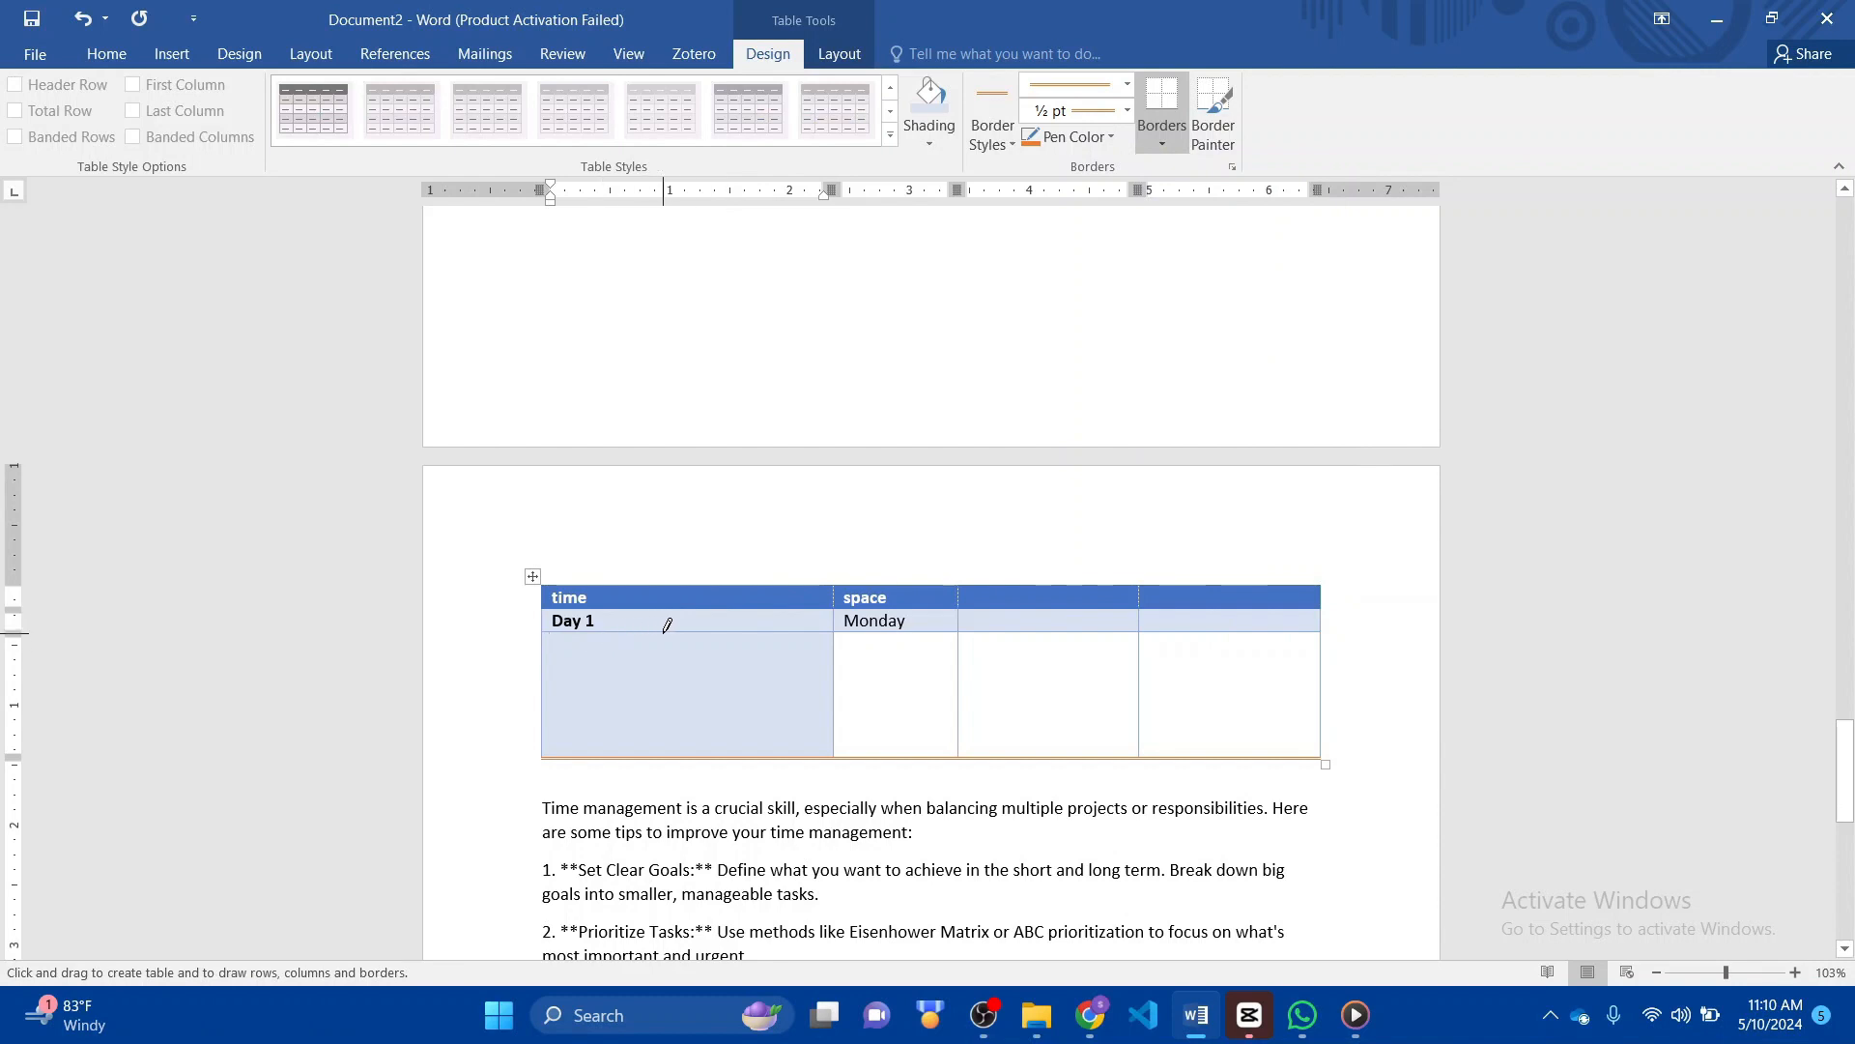
drag(685, 633, 694, 731)
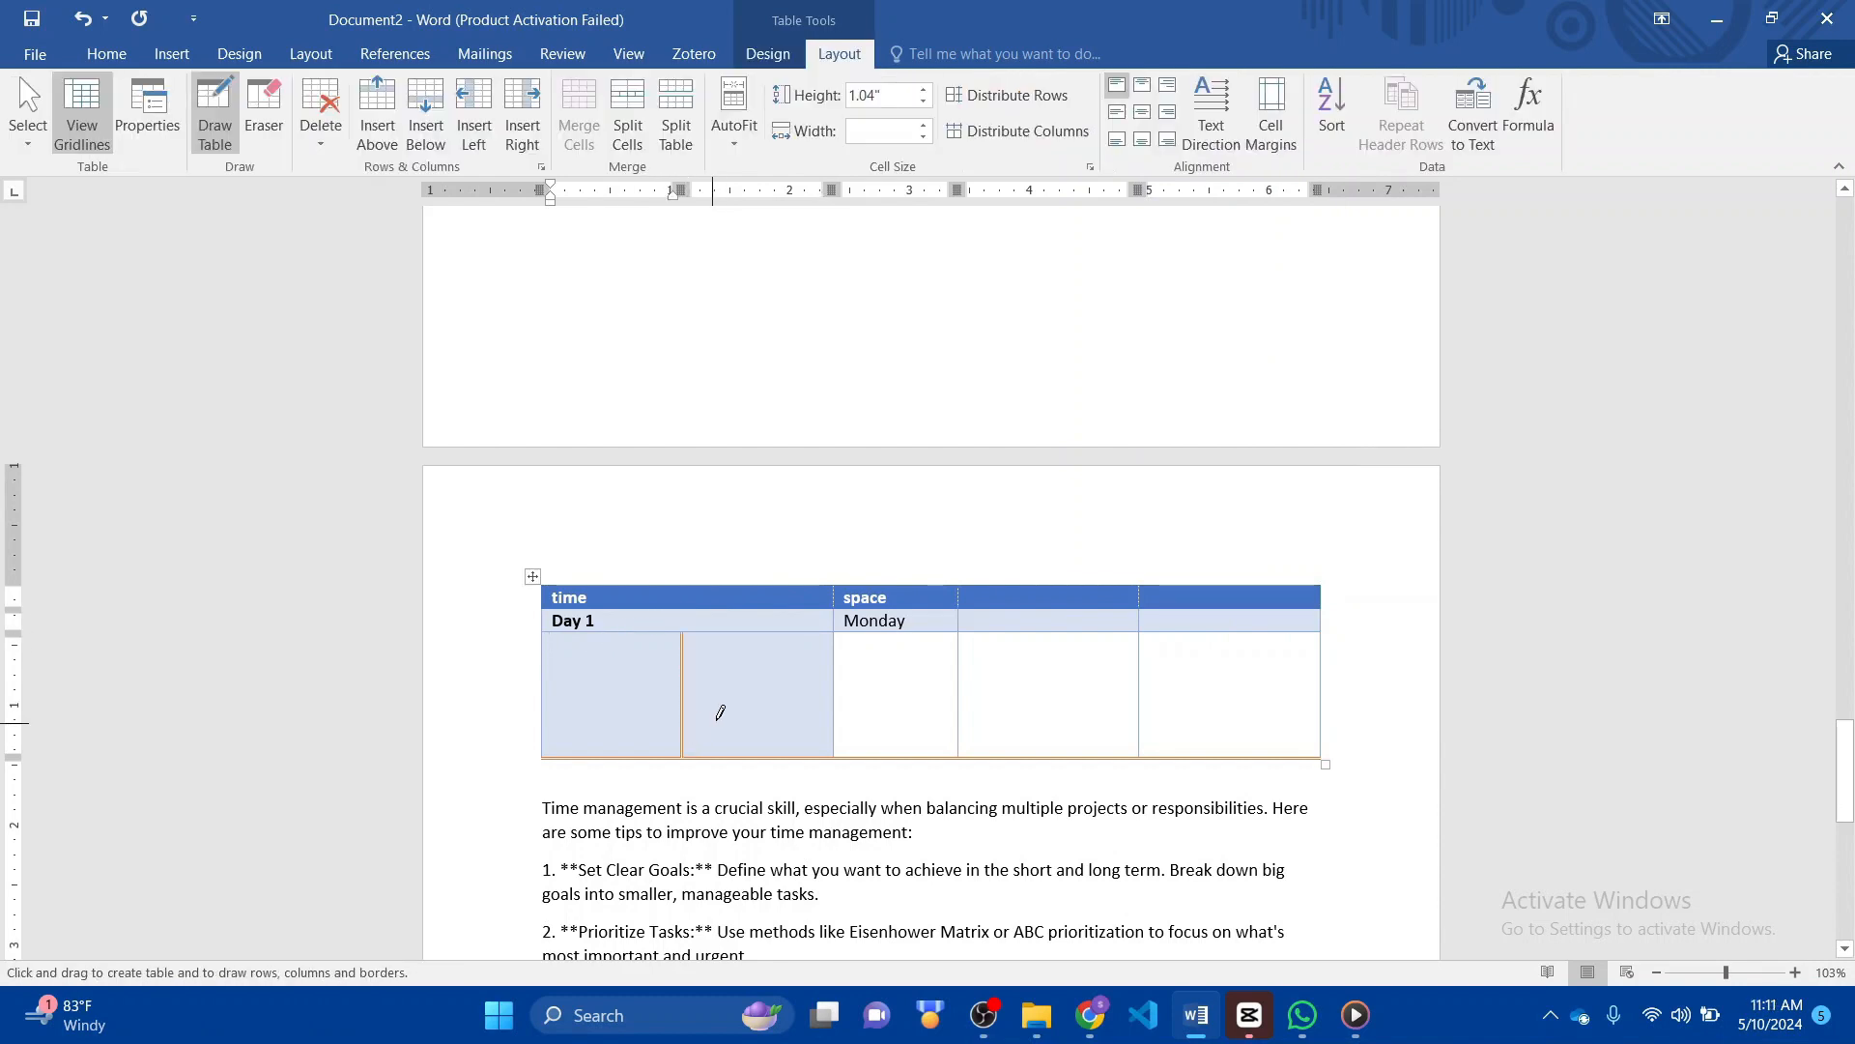
click(762, 689)
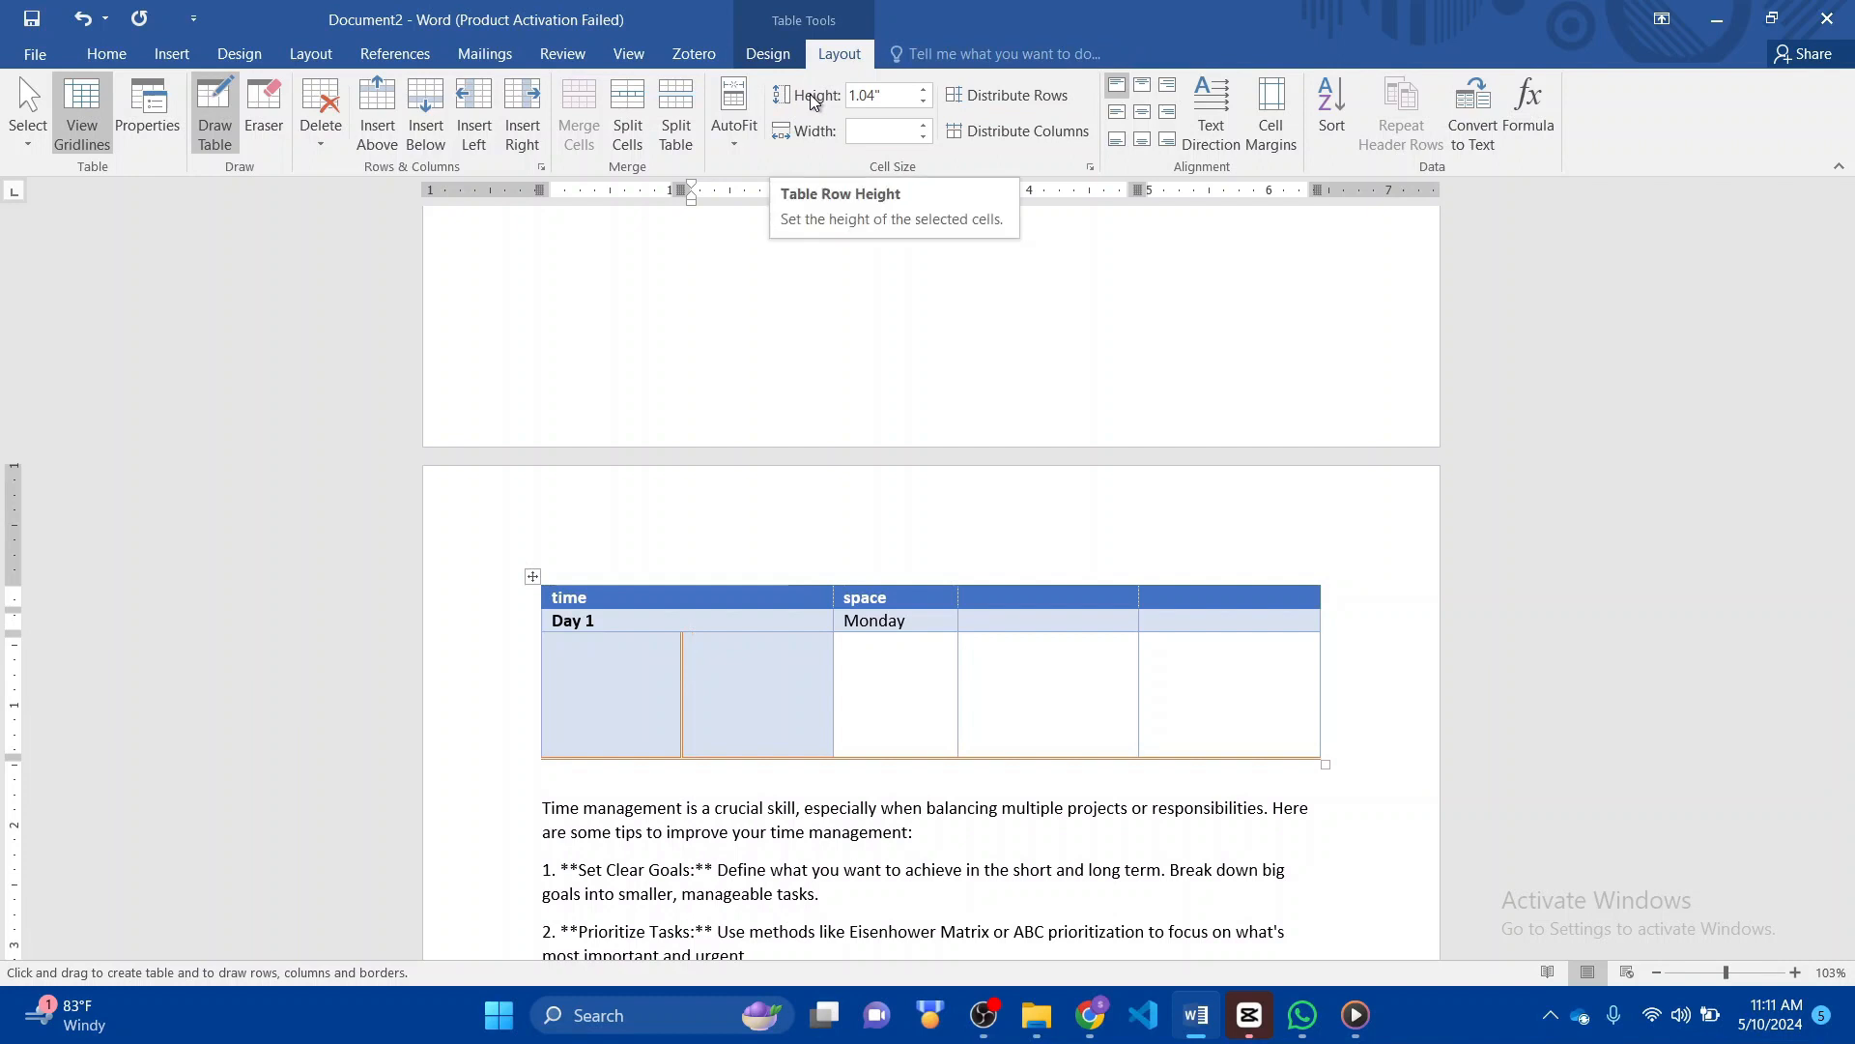
- Erase the bottom row's divider below the space column's starting edge and the divider between its last two cells
click(267, 126)
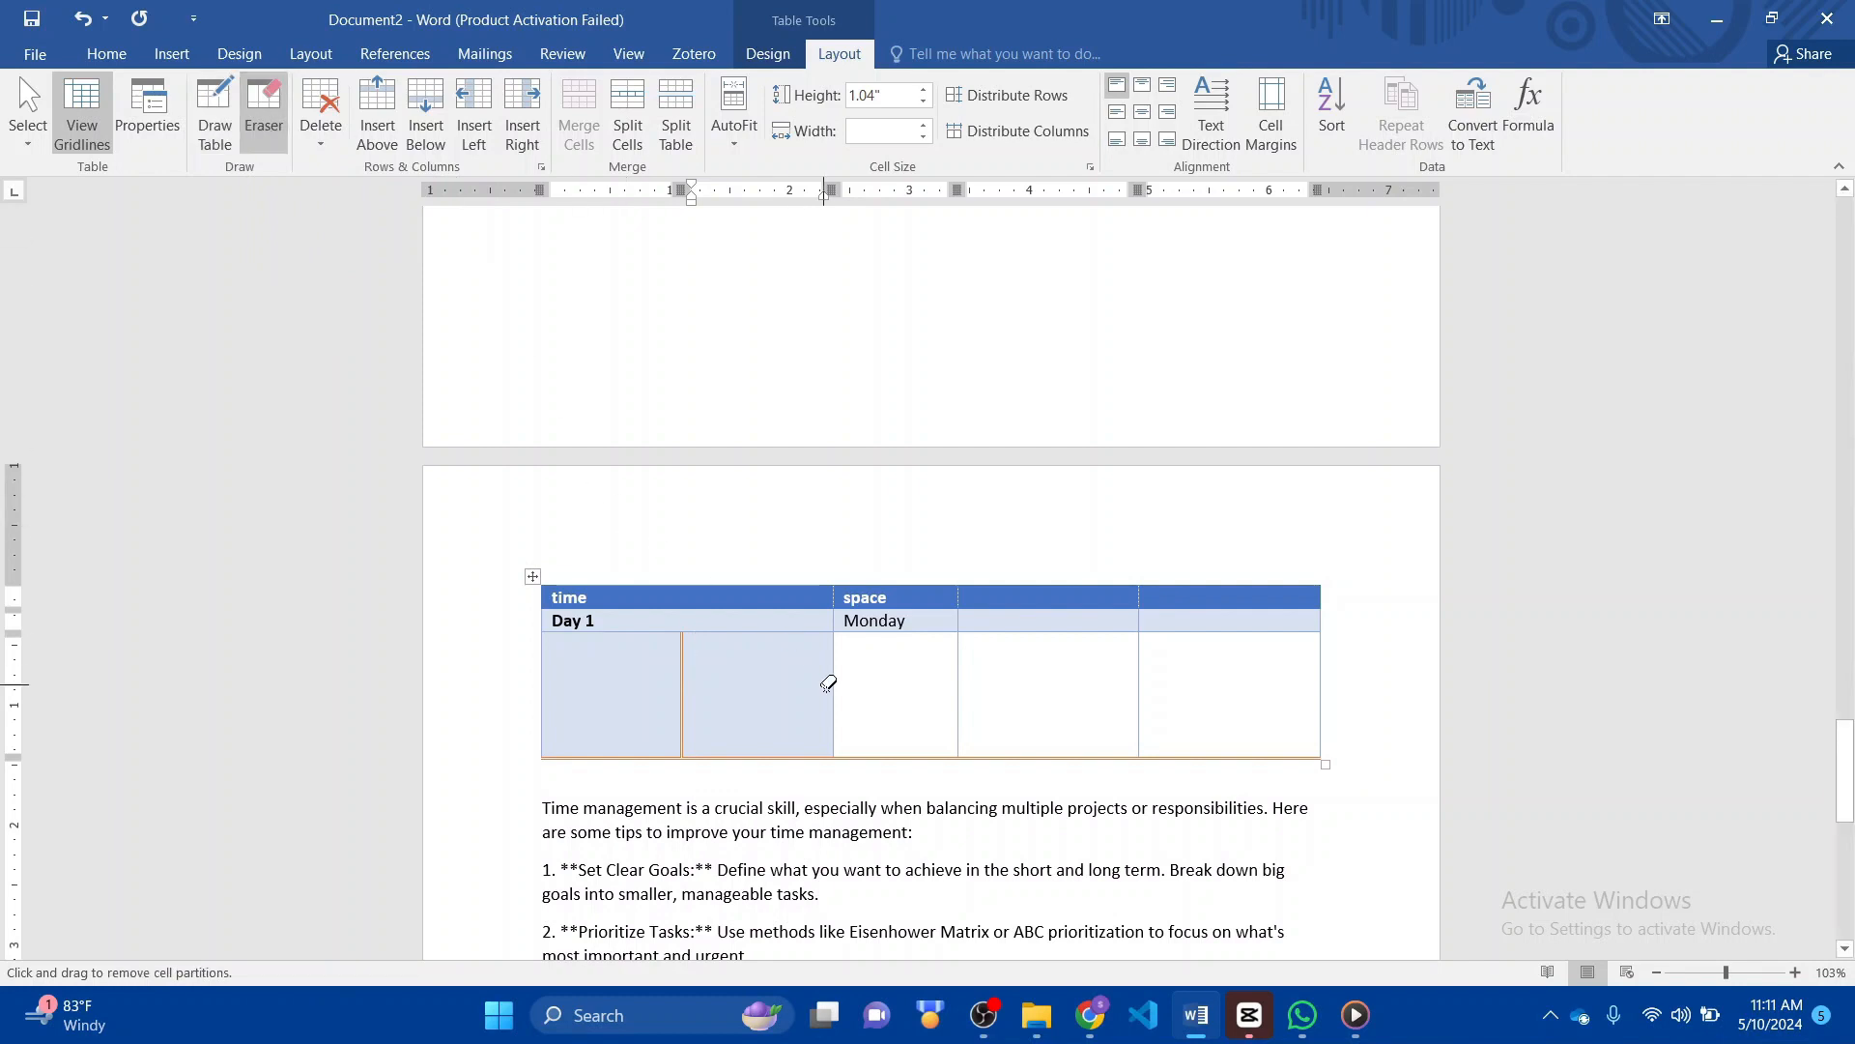
click(837, 643)
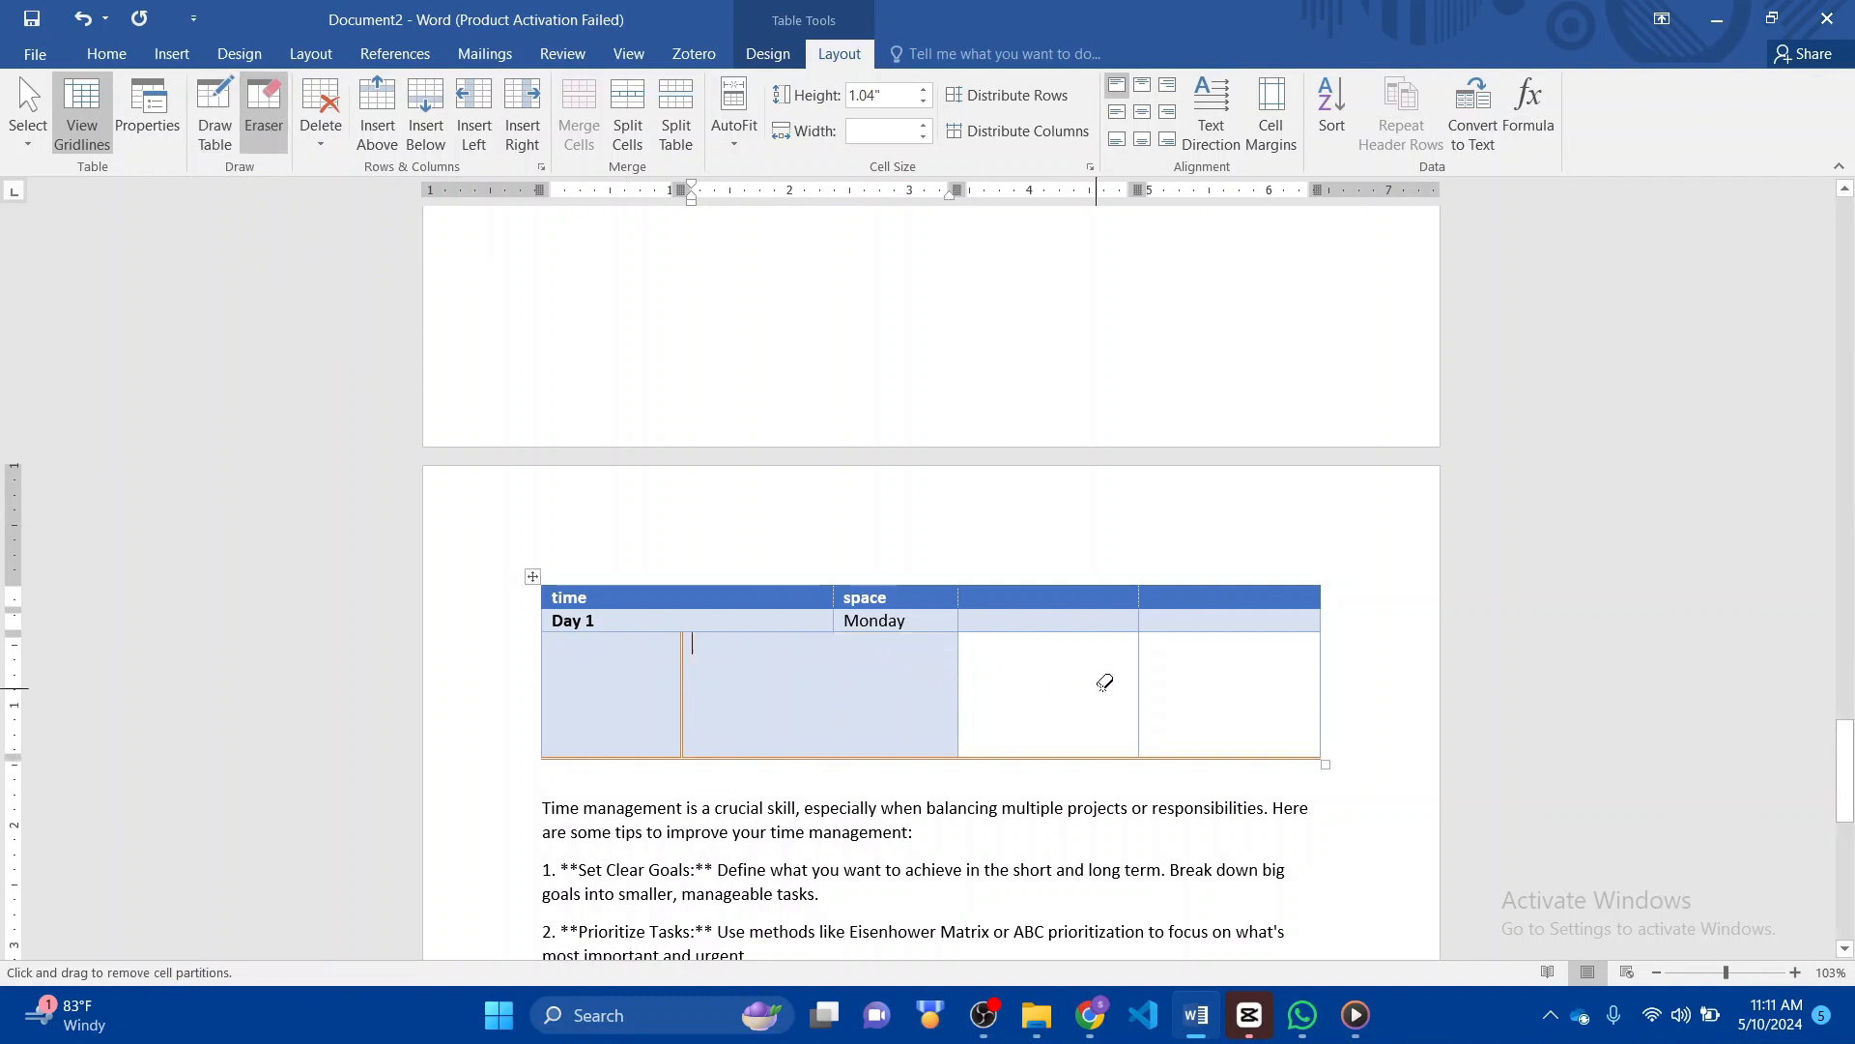
click(1145, 679)
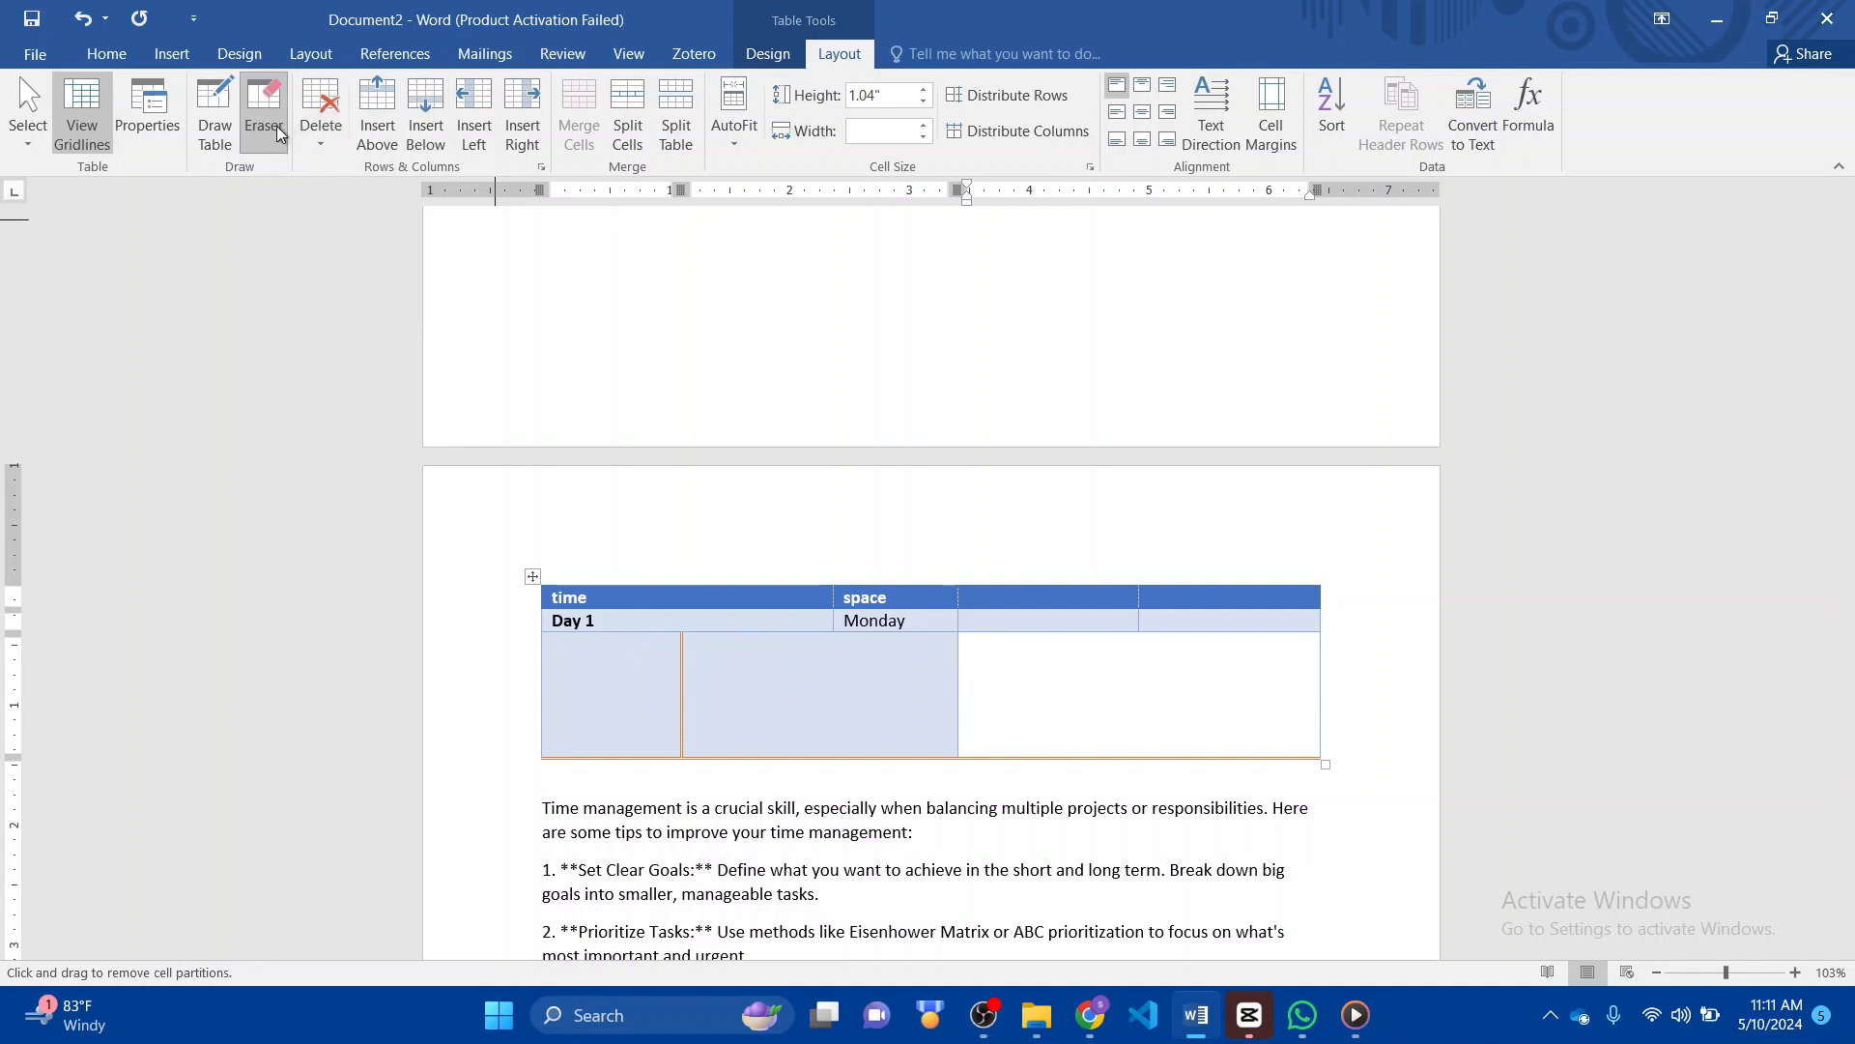
click(141, 125)
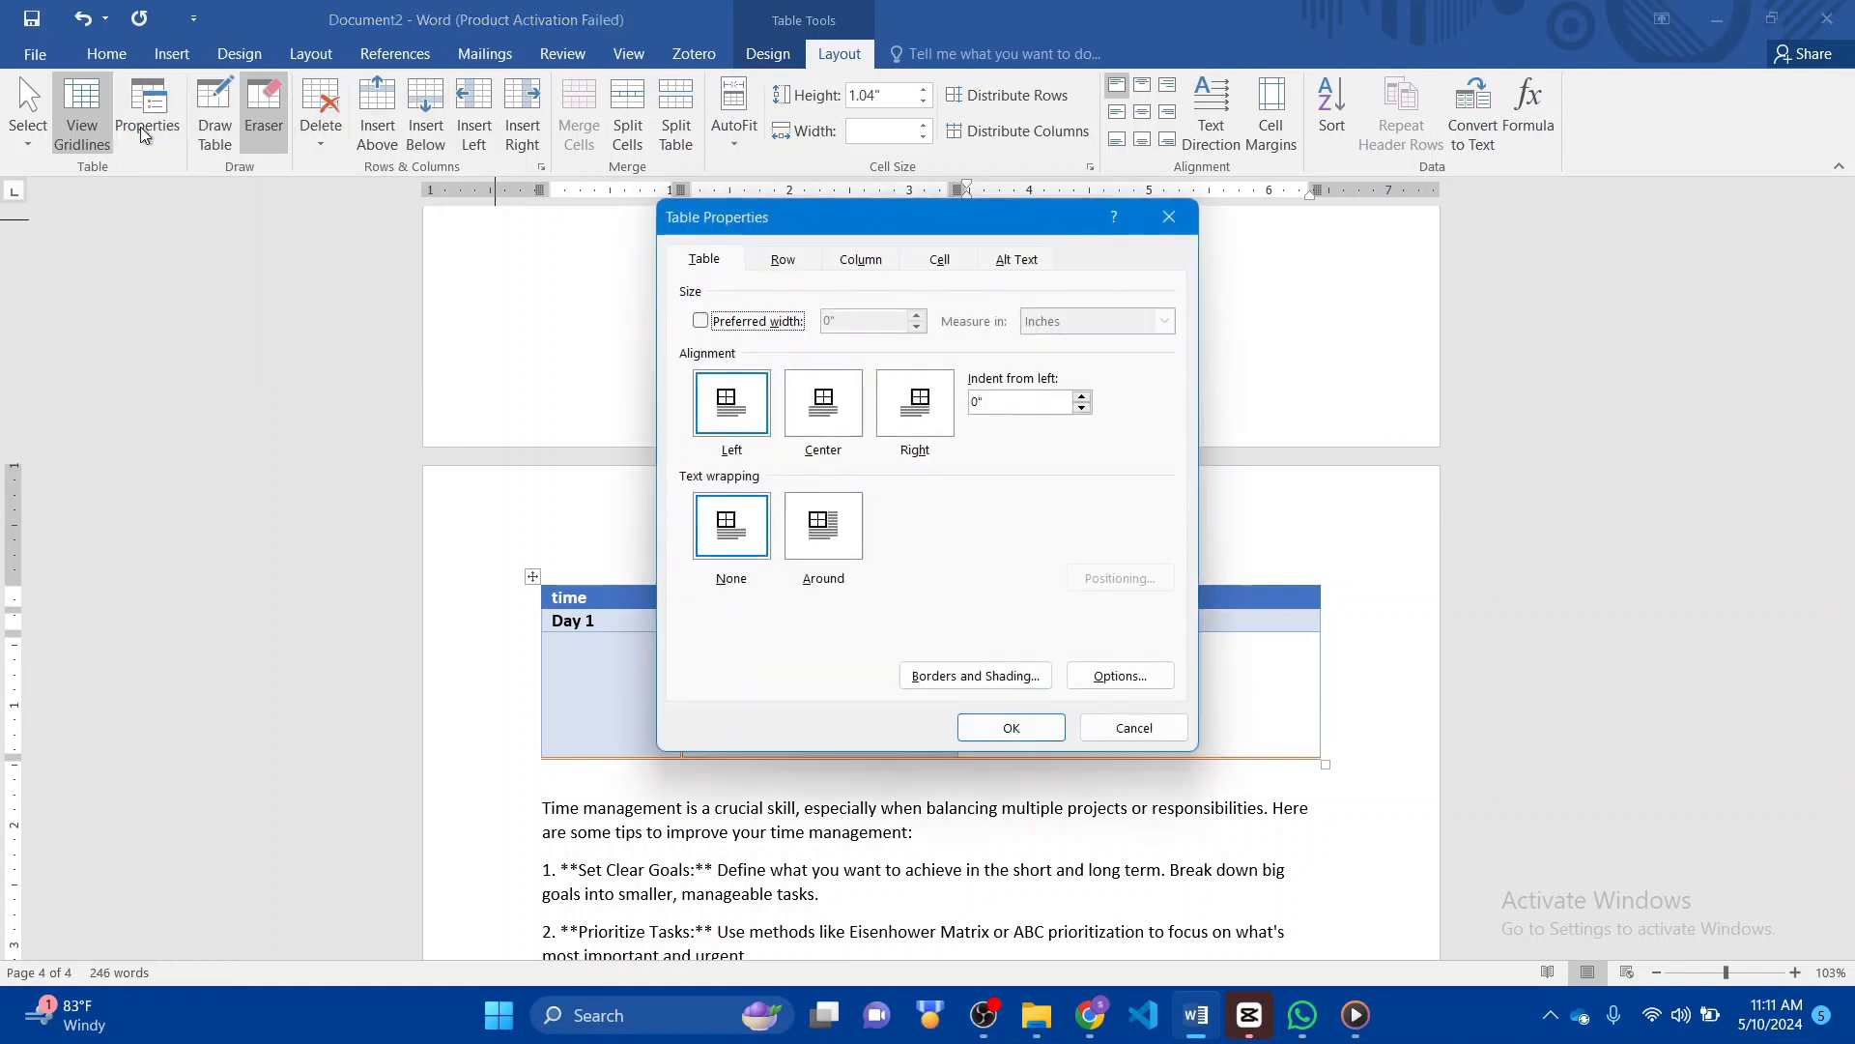
click(1174, 223)
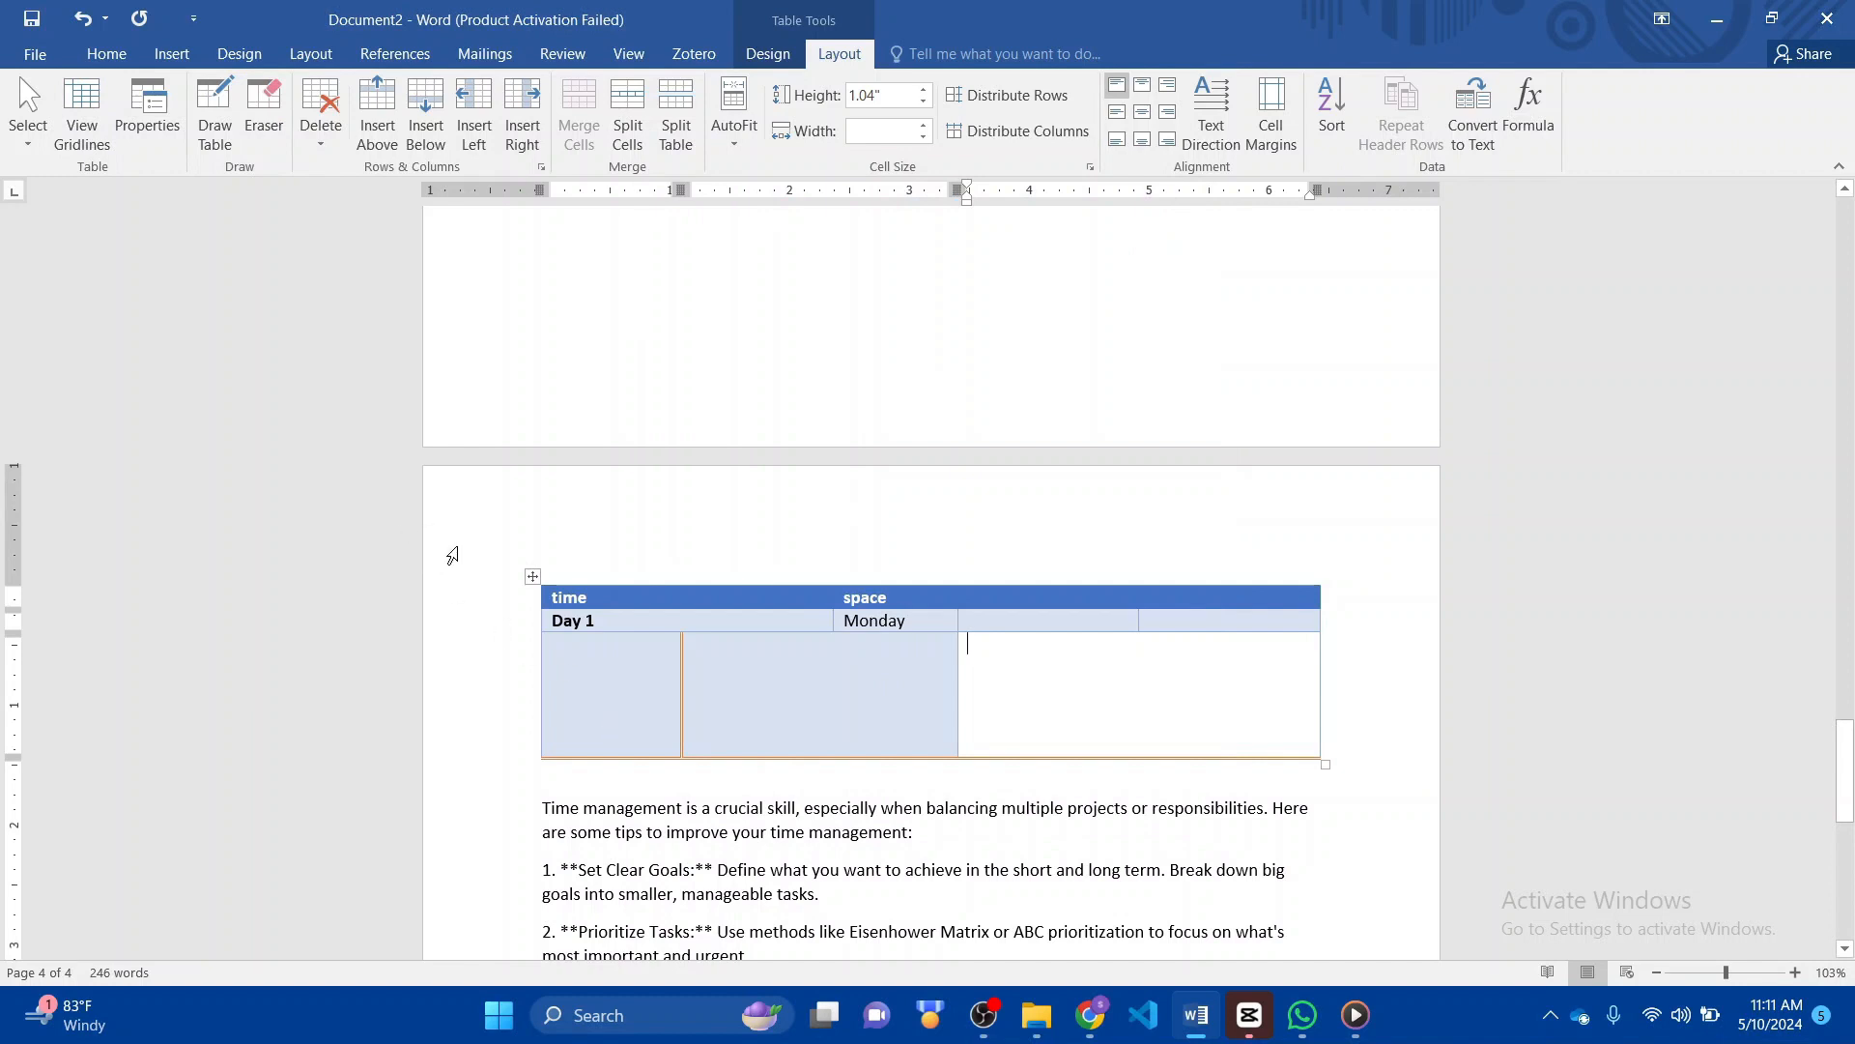
- Erase the bottom row's outer border beside the first cell and its remaining inner dividers, merging the row into one cell
click(270, 130)
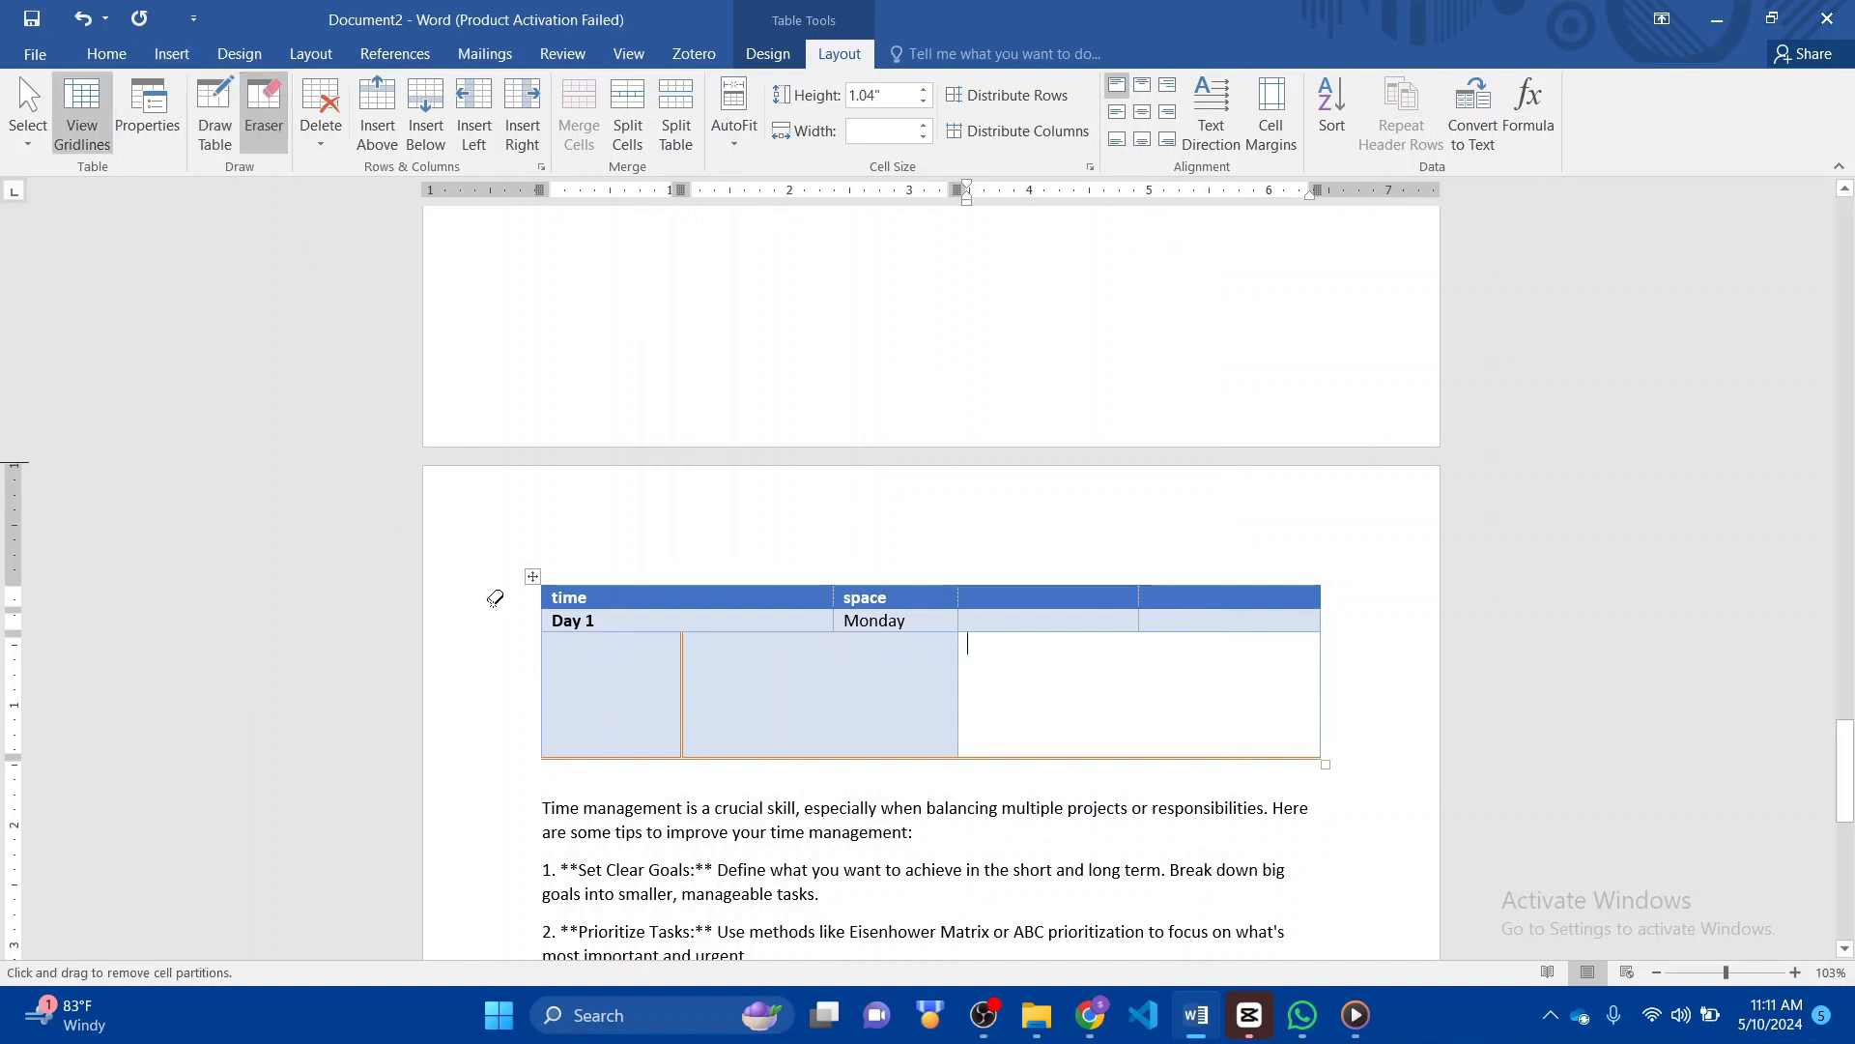
click(541, 697)
click(683, 691)
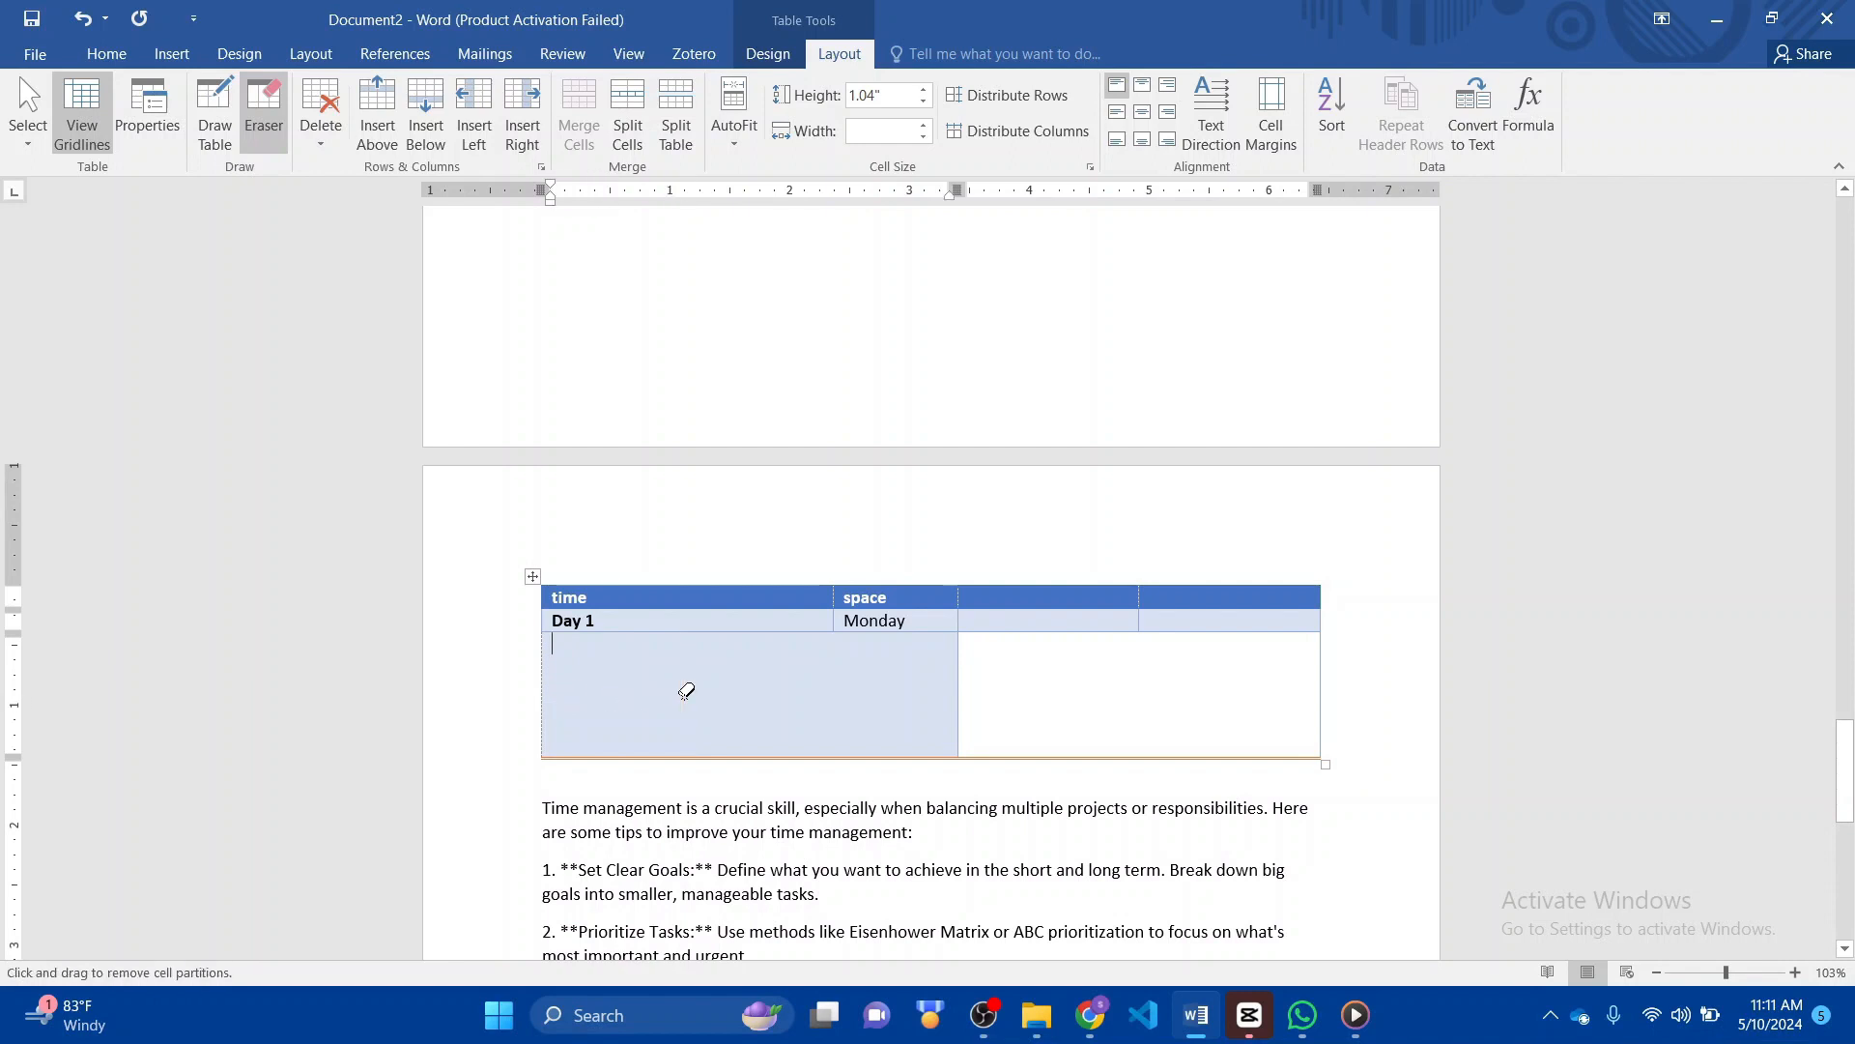
click(961, 696)
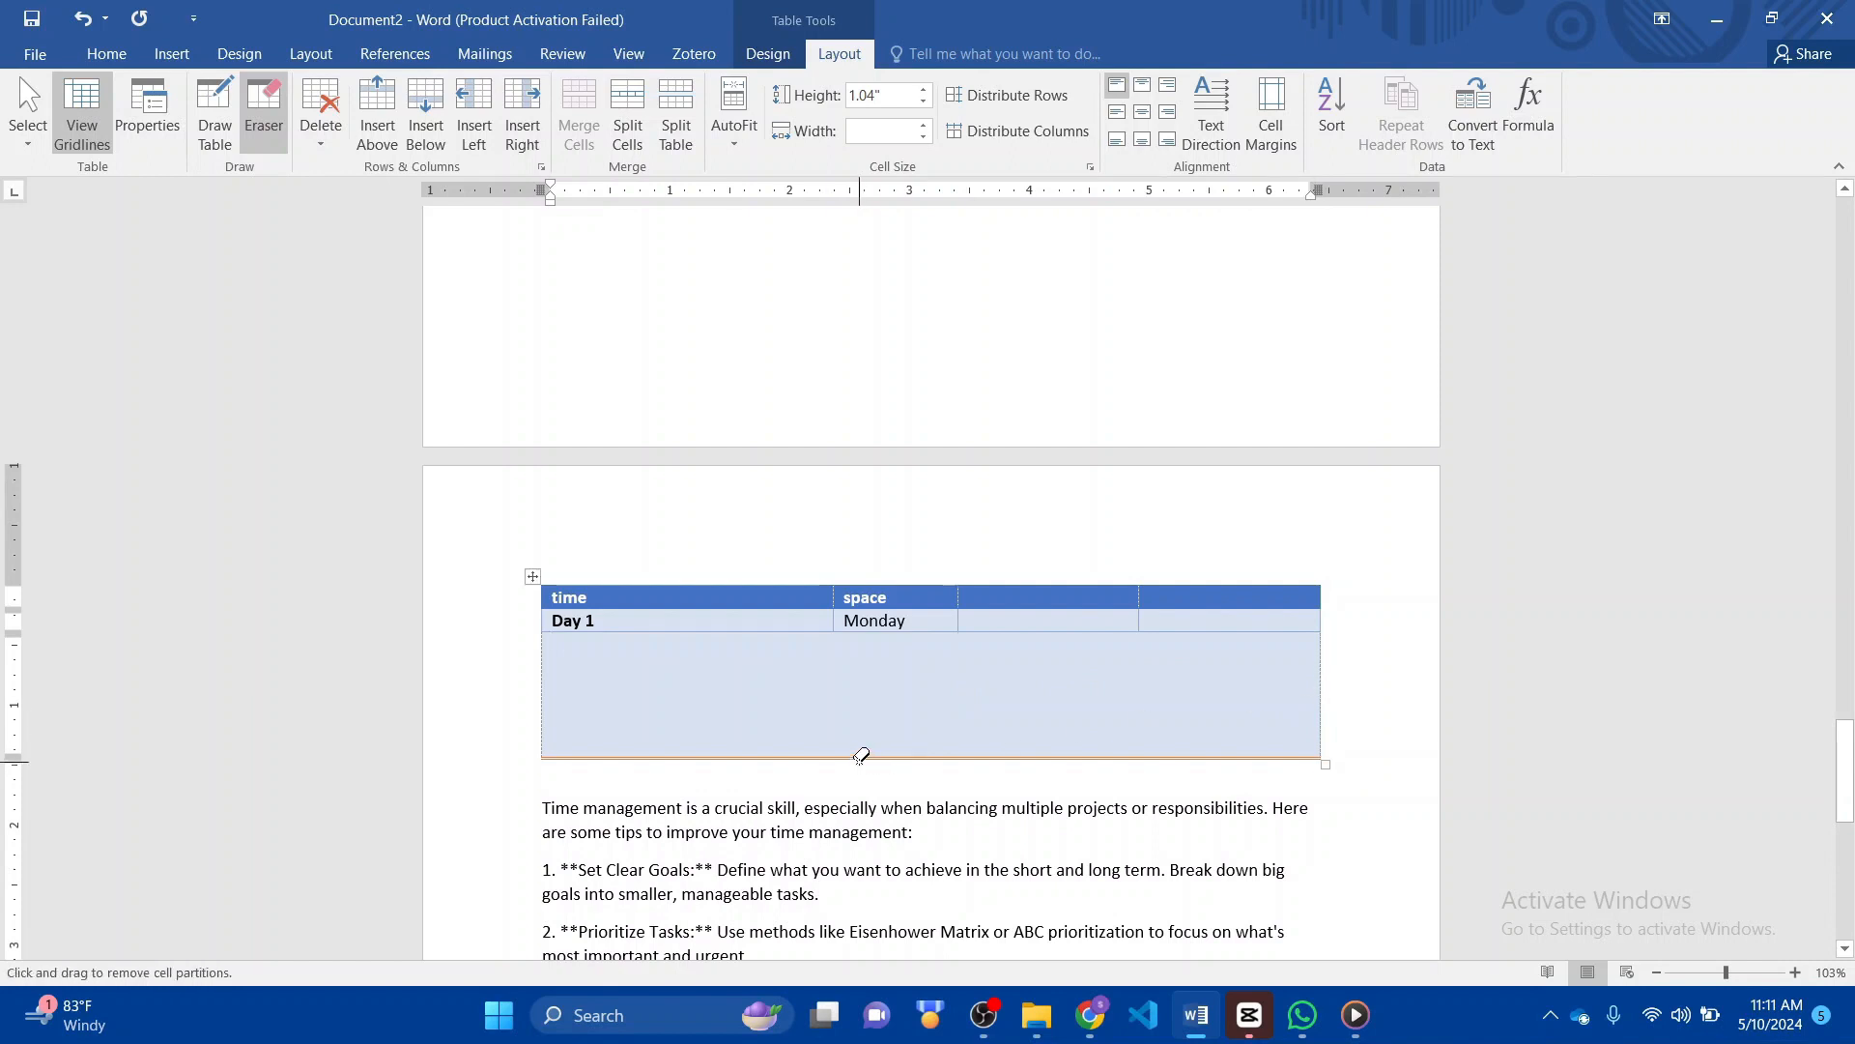
key(Escape)
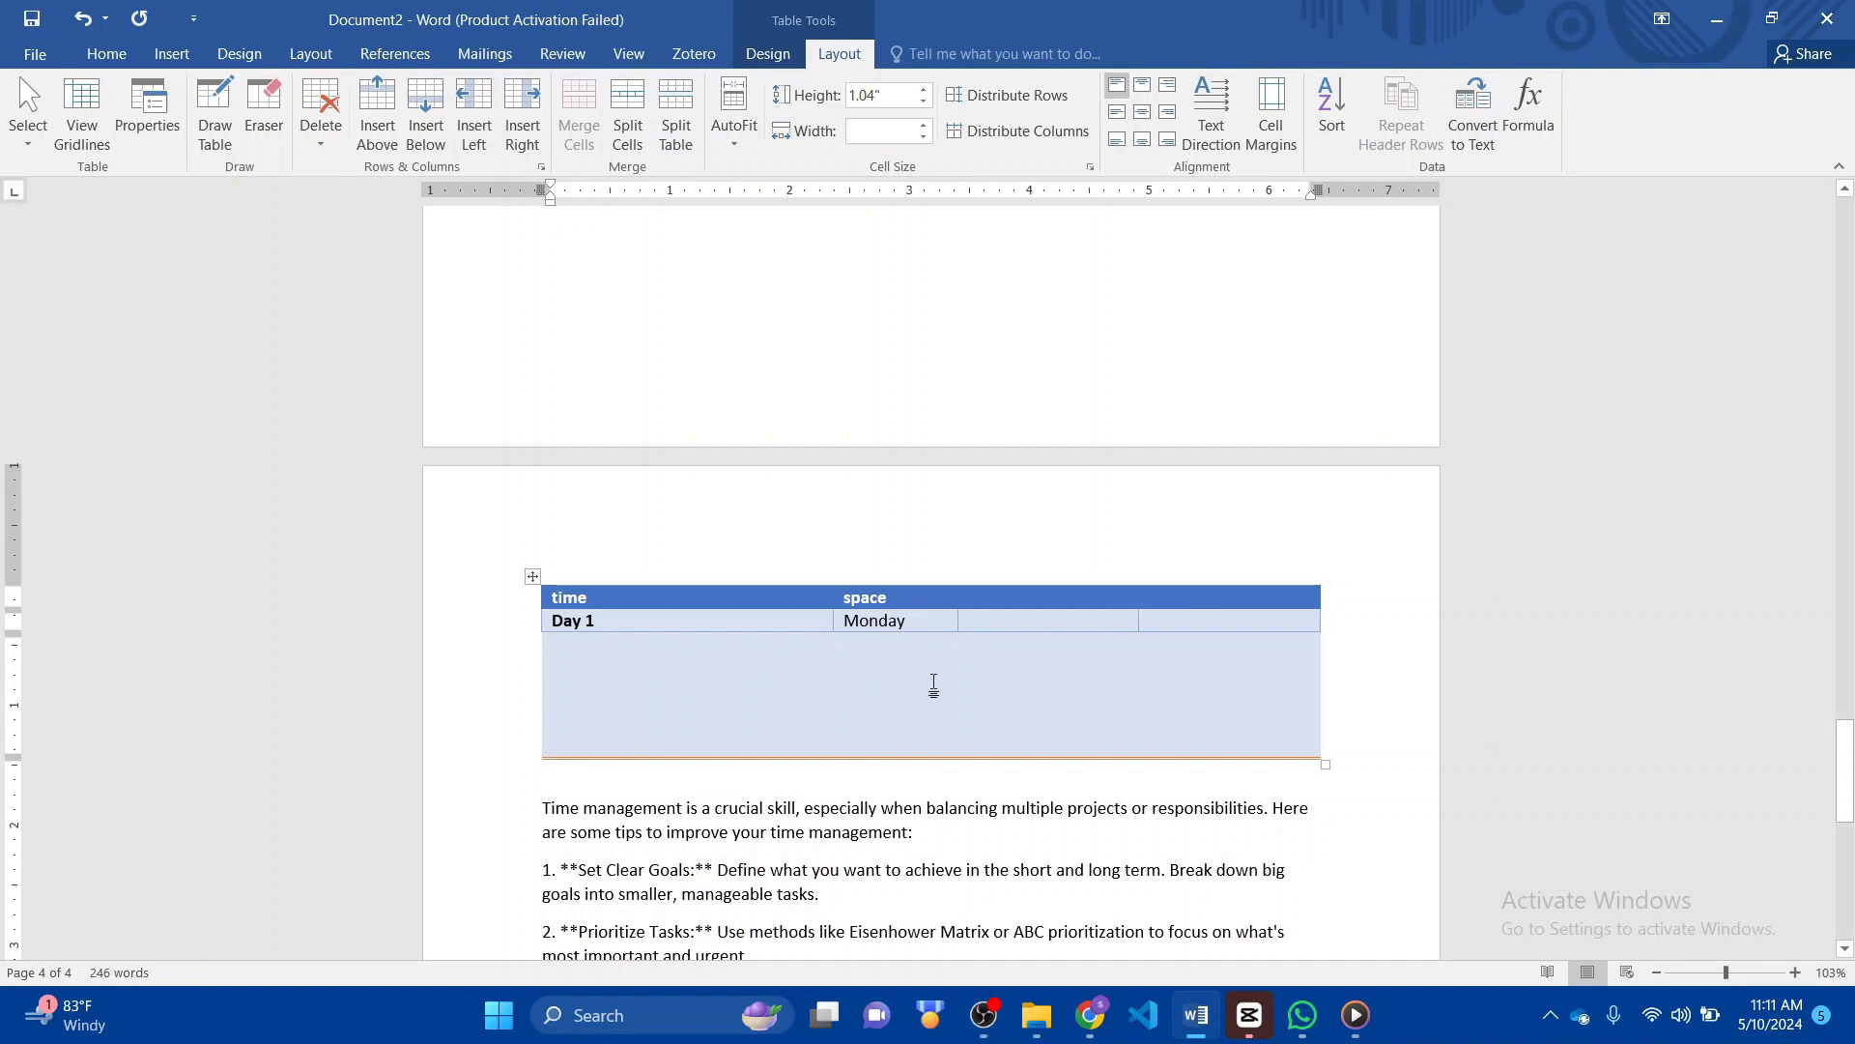
- Insert a table of two columns and four rows inside the word "management" in the first paragraph below the existing table
scroll(983, 686, down, 2)
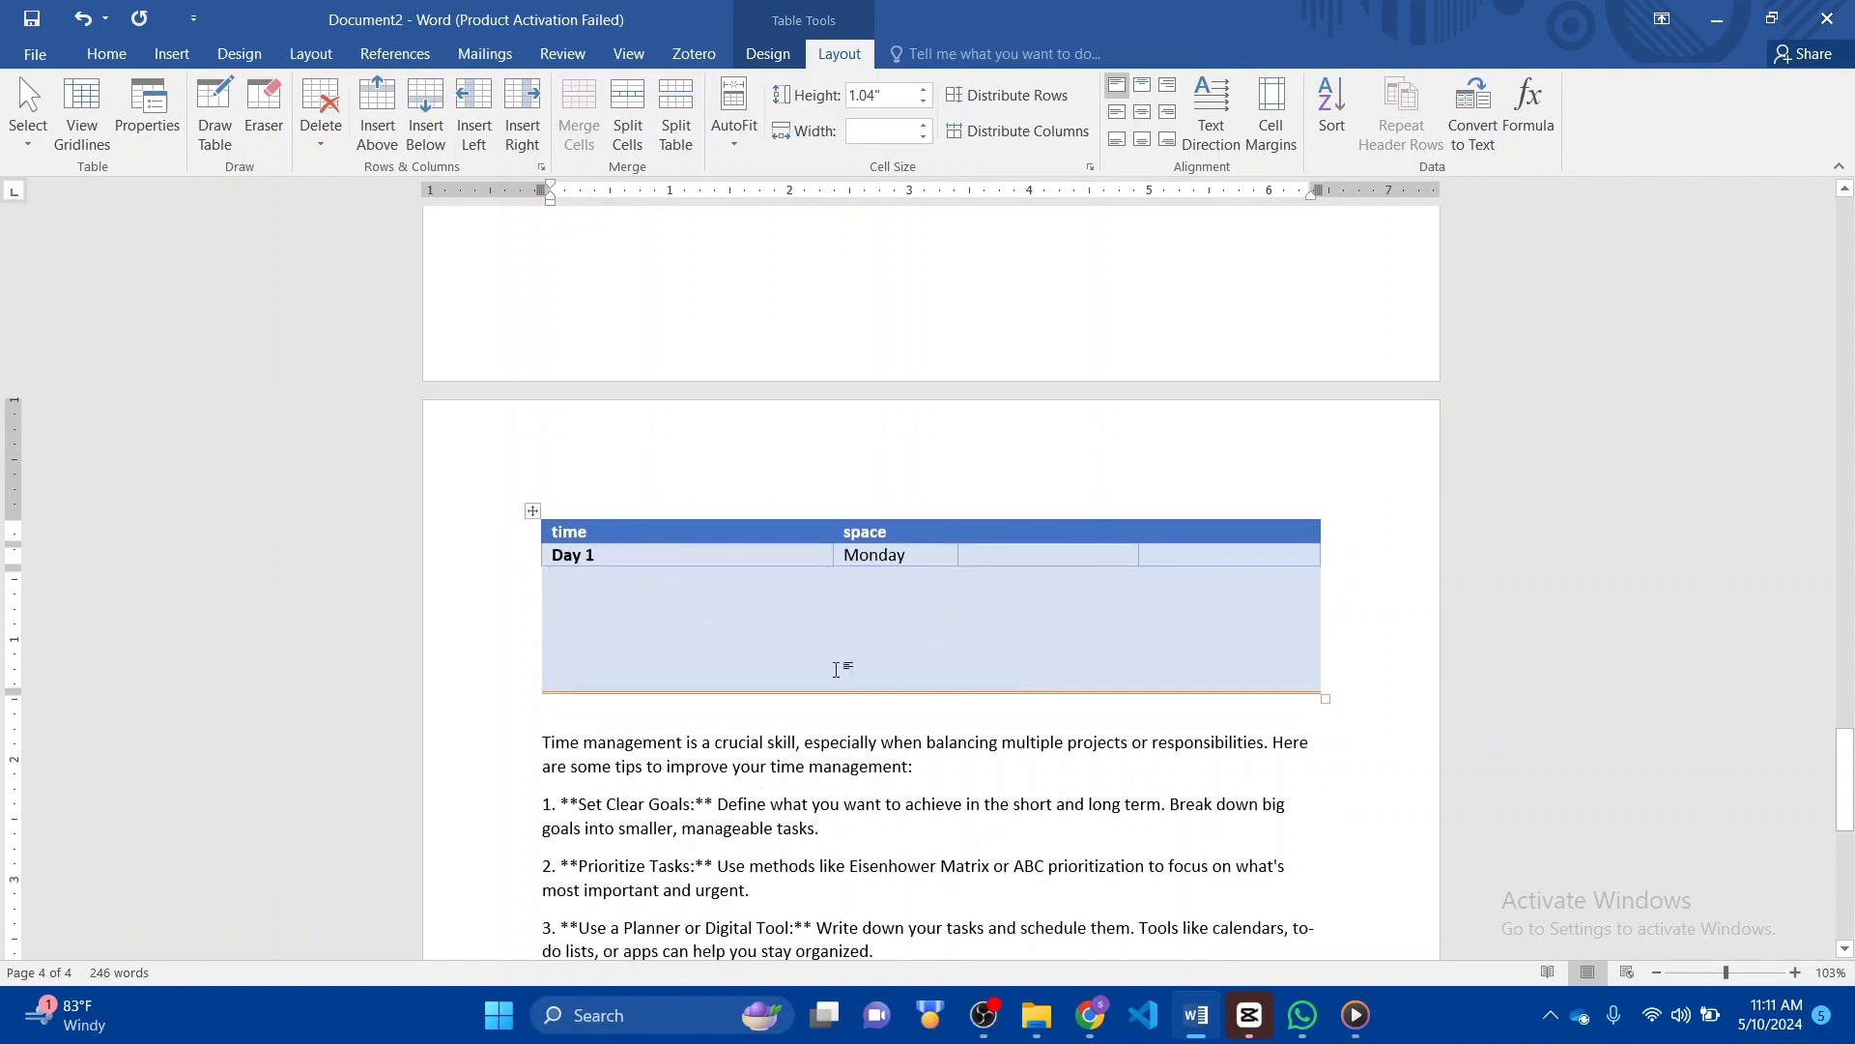
click(622, 754)
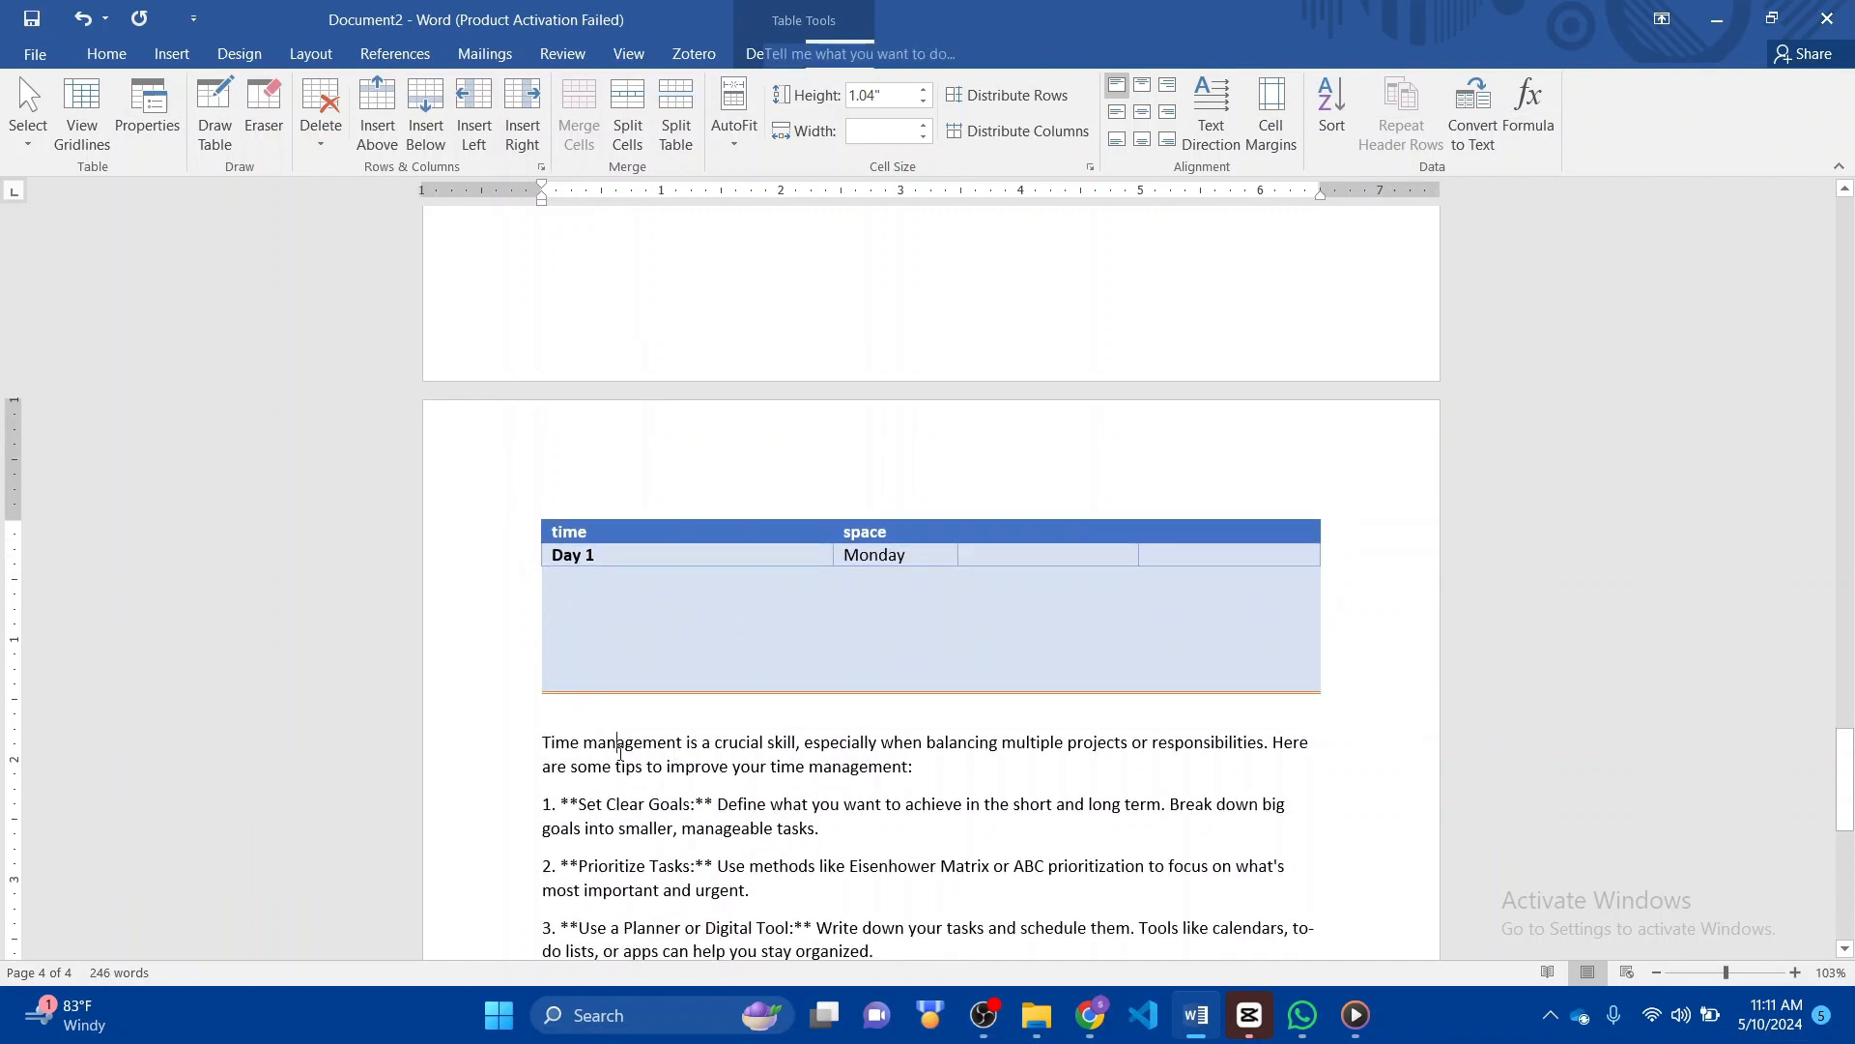
click(172, 54)
click(189, 139)
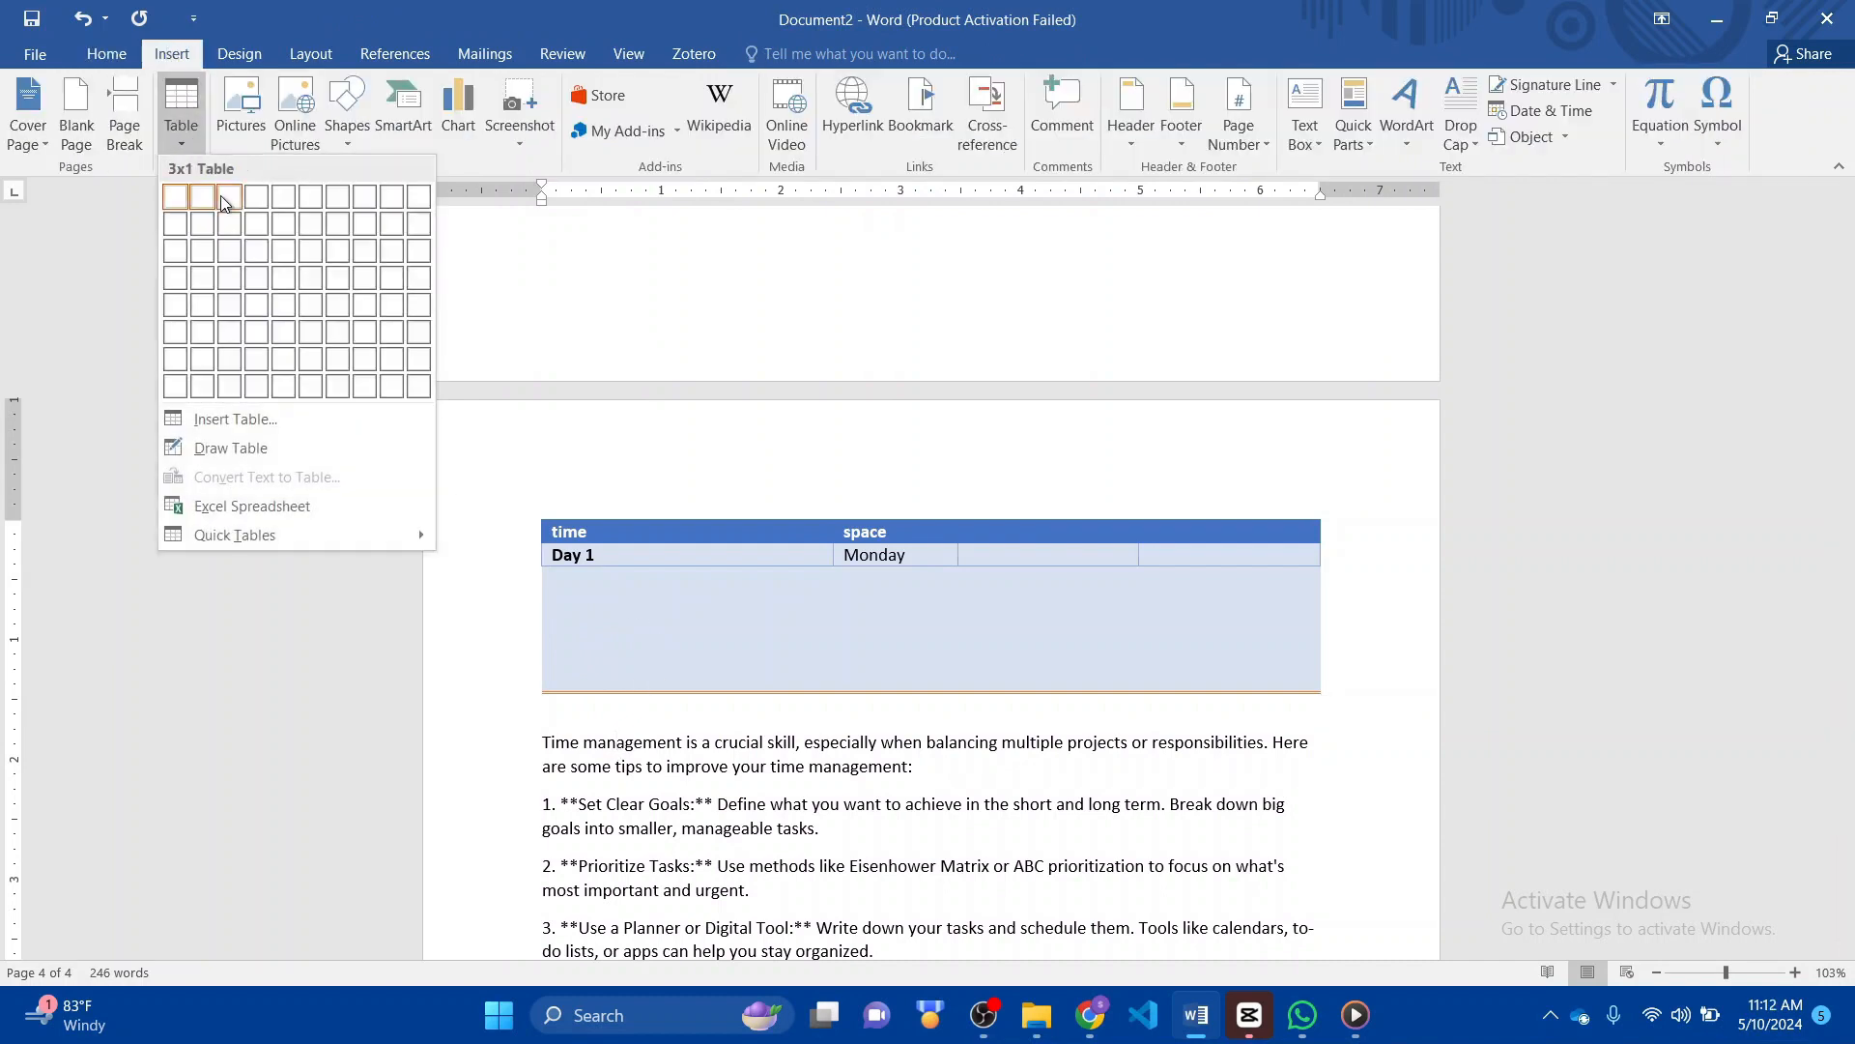
click(204, 280)
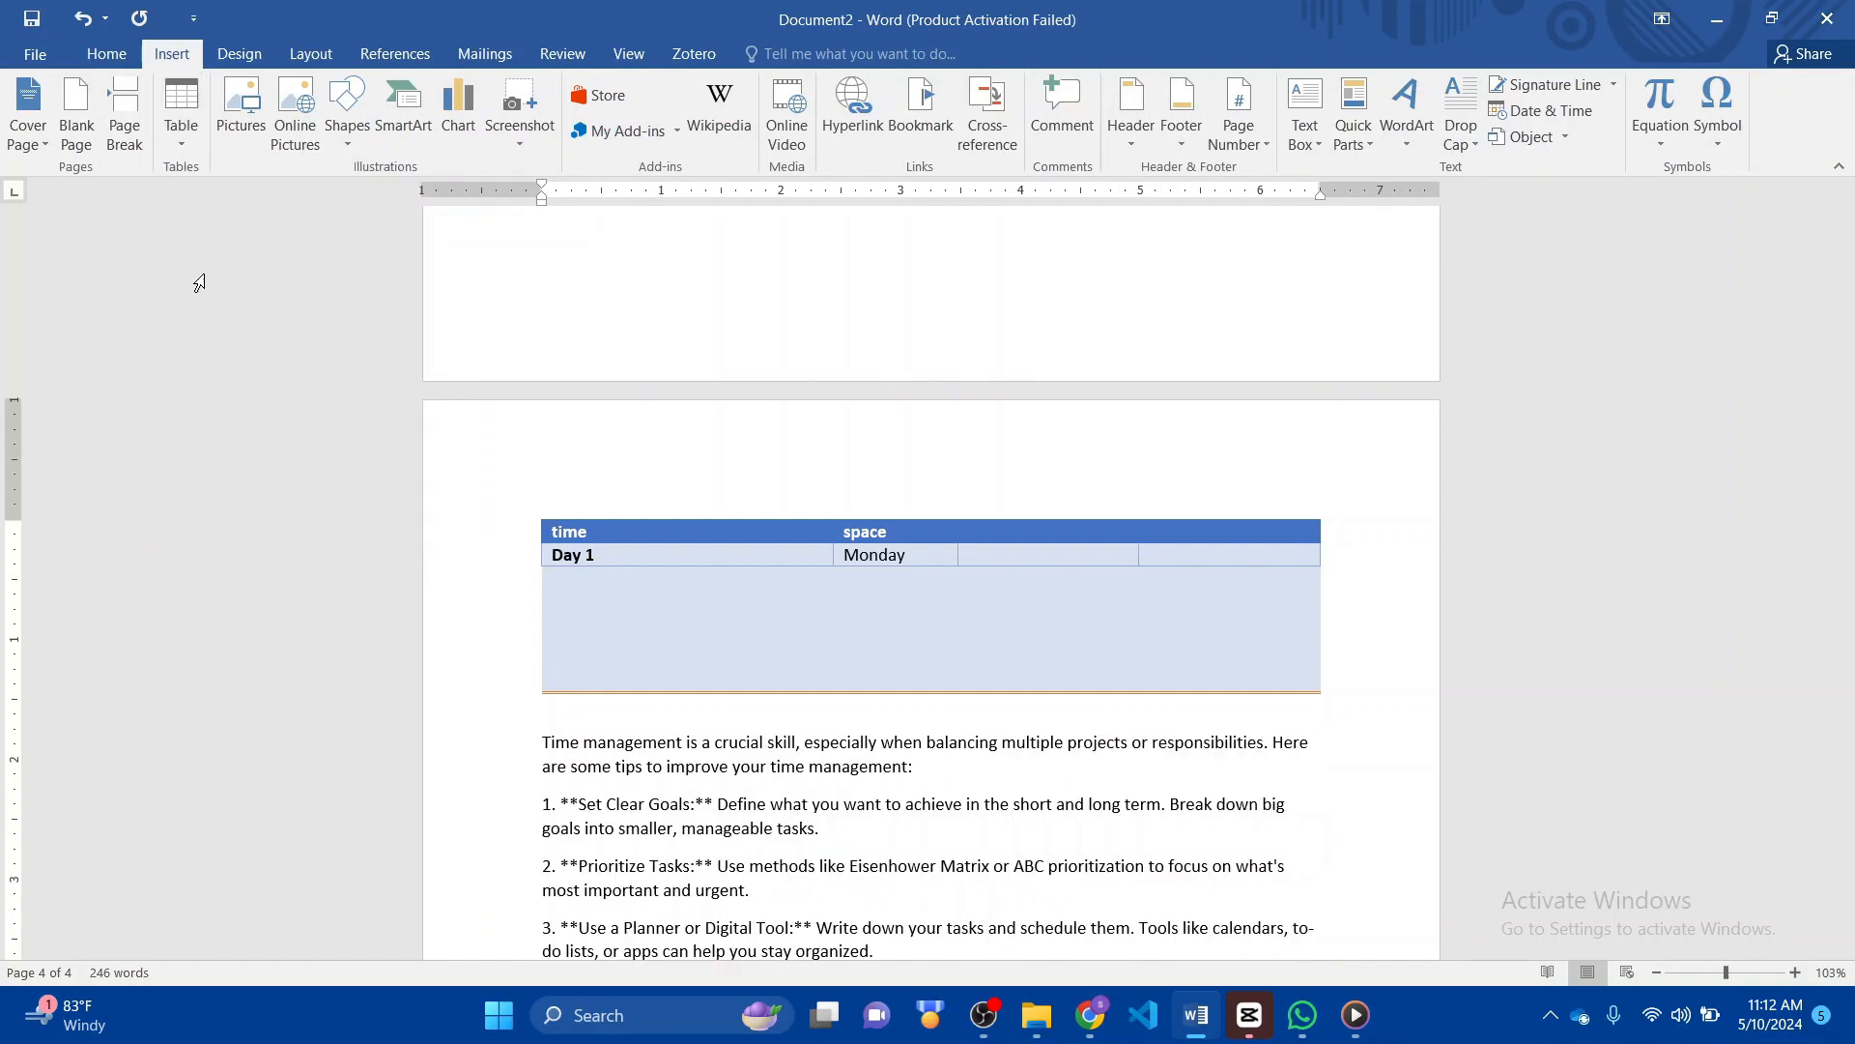
- Set the pen color for painting table borders to a light blue theme color
scroll(575, 632, down, 3)
scroll(576, 632, down, 1)
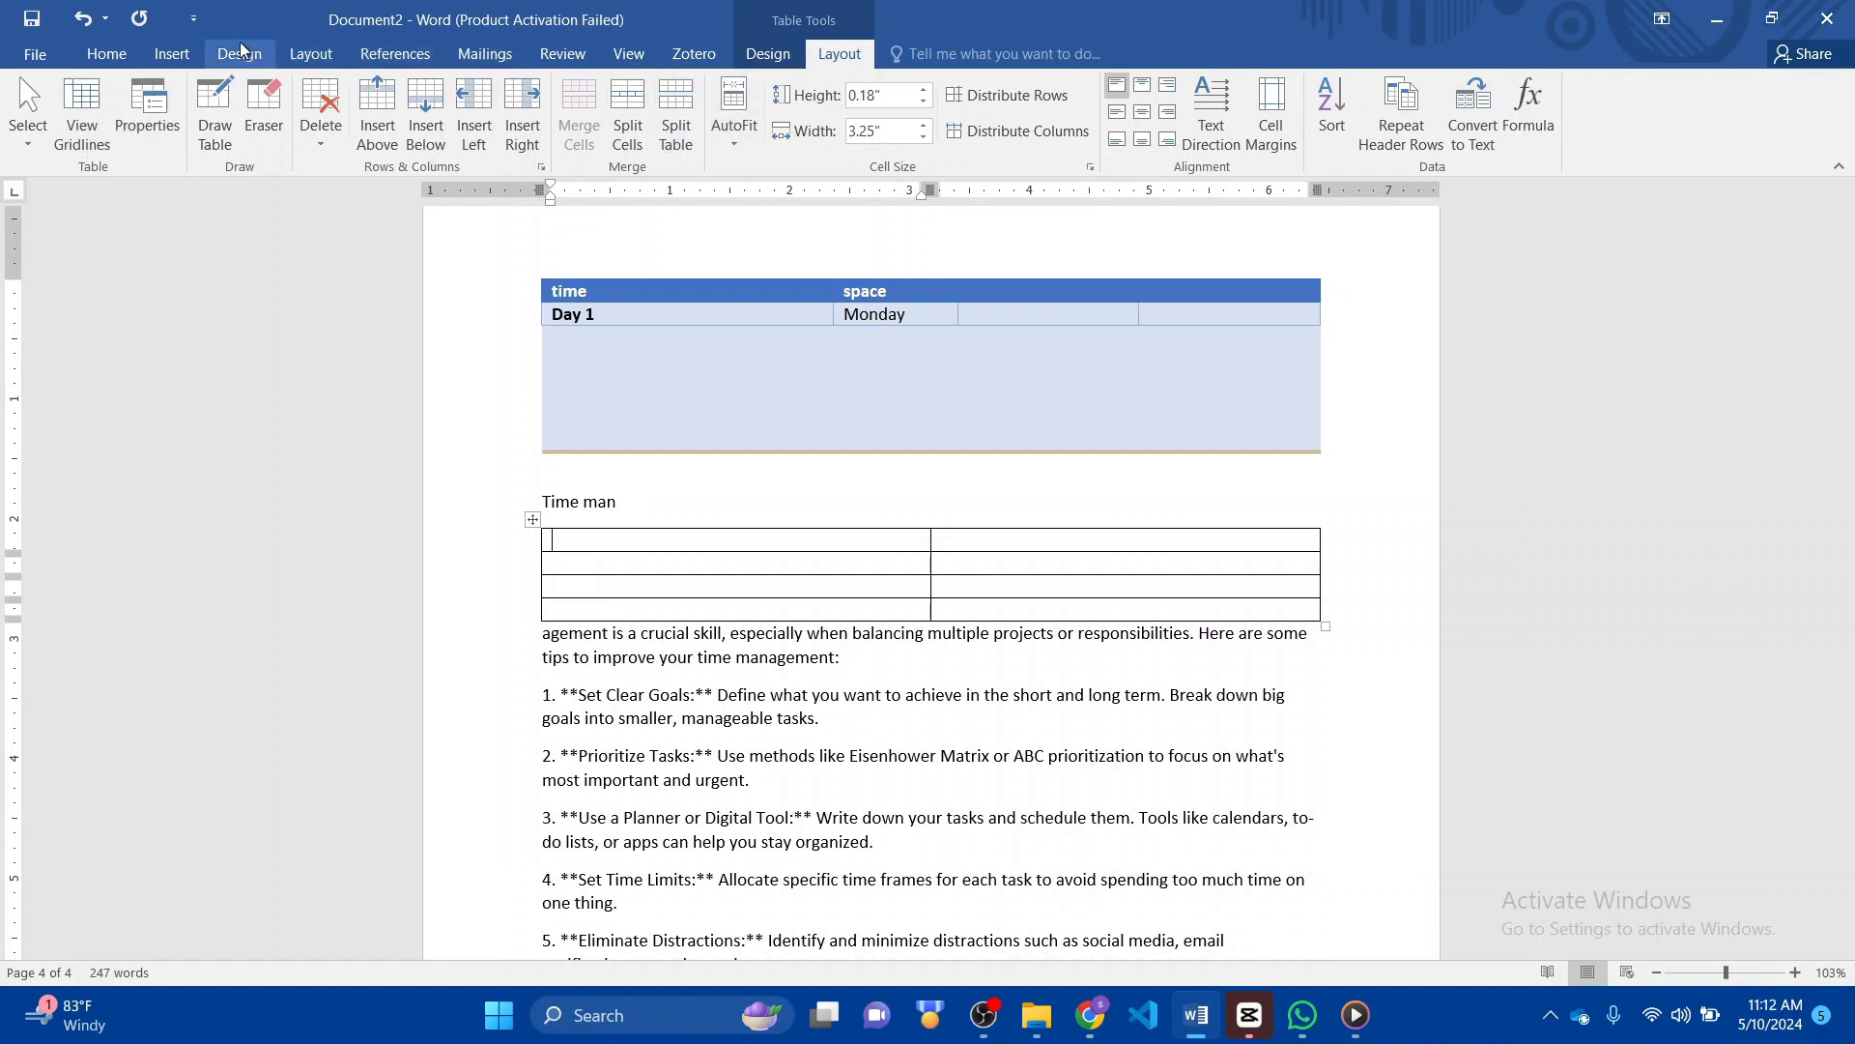
click(770, 55)
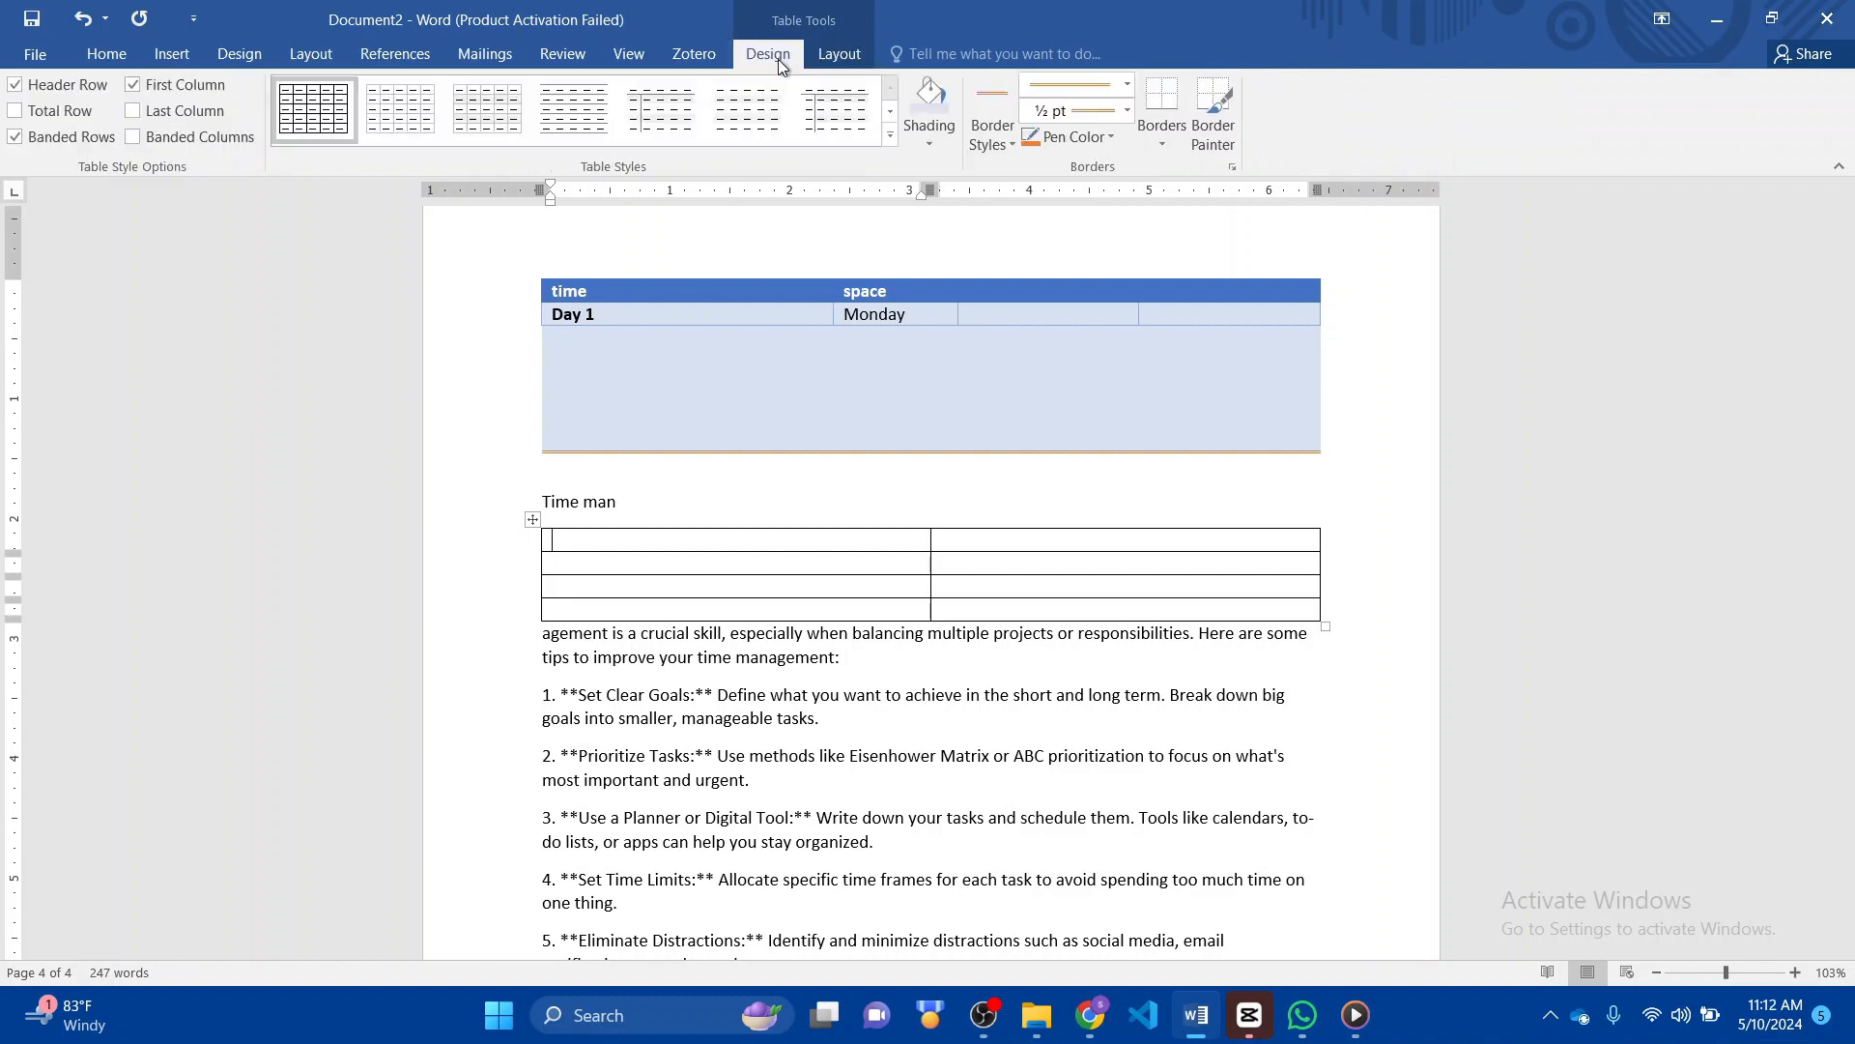
click(837, 58)
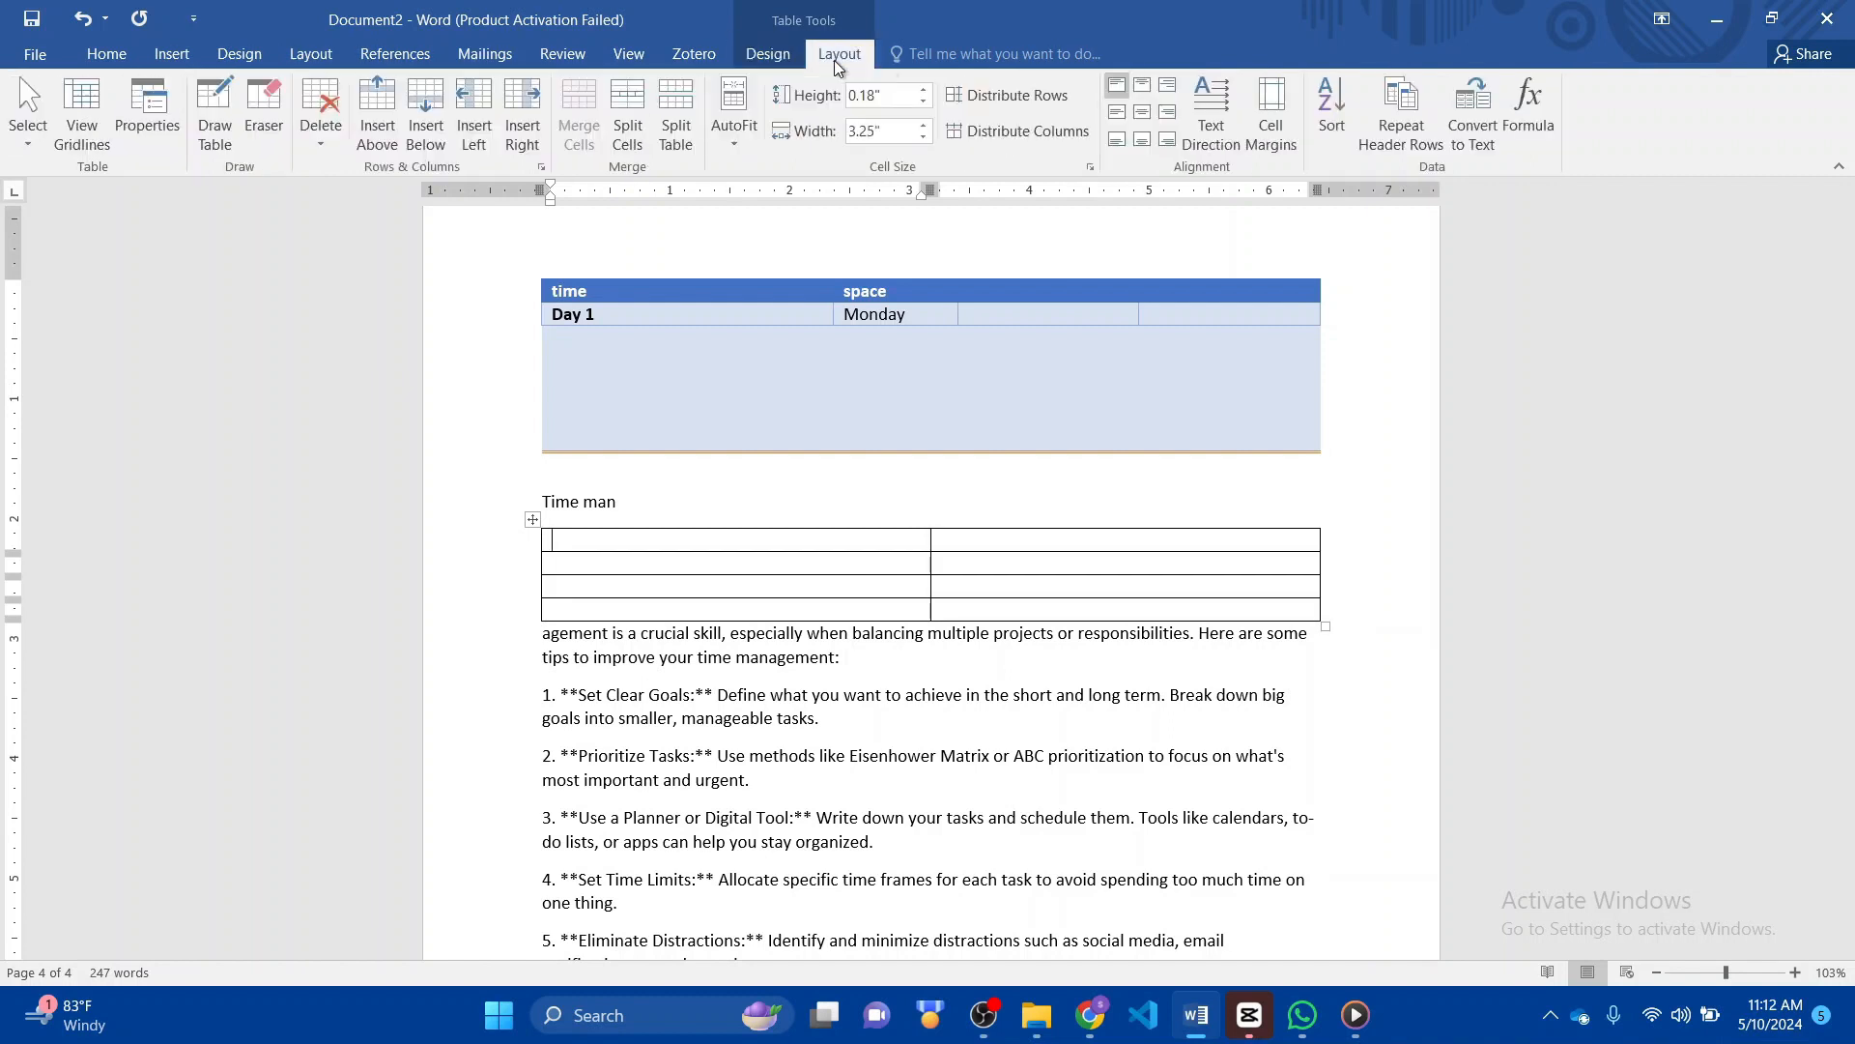
click(765, 56)
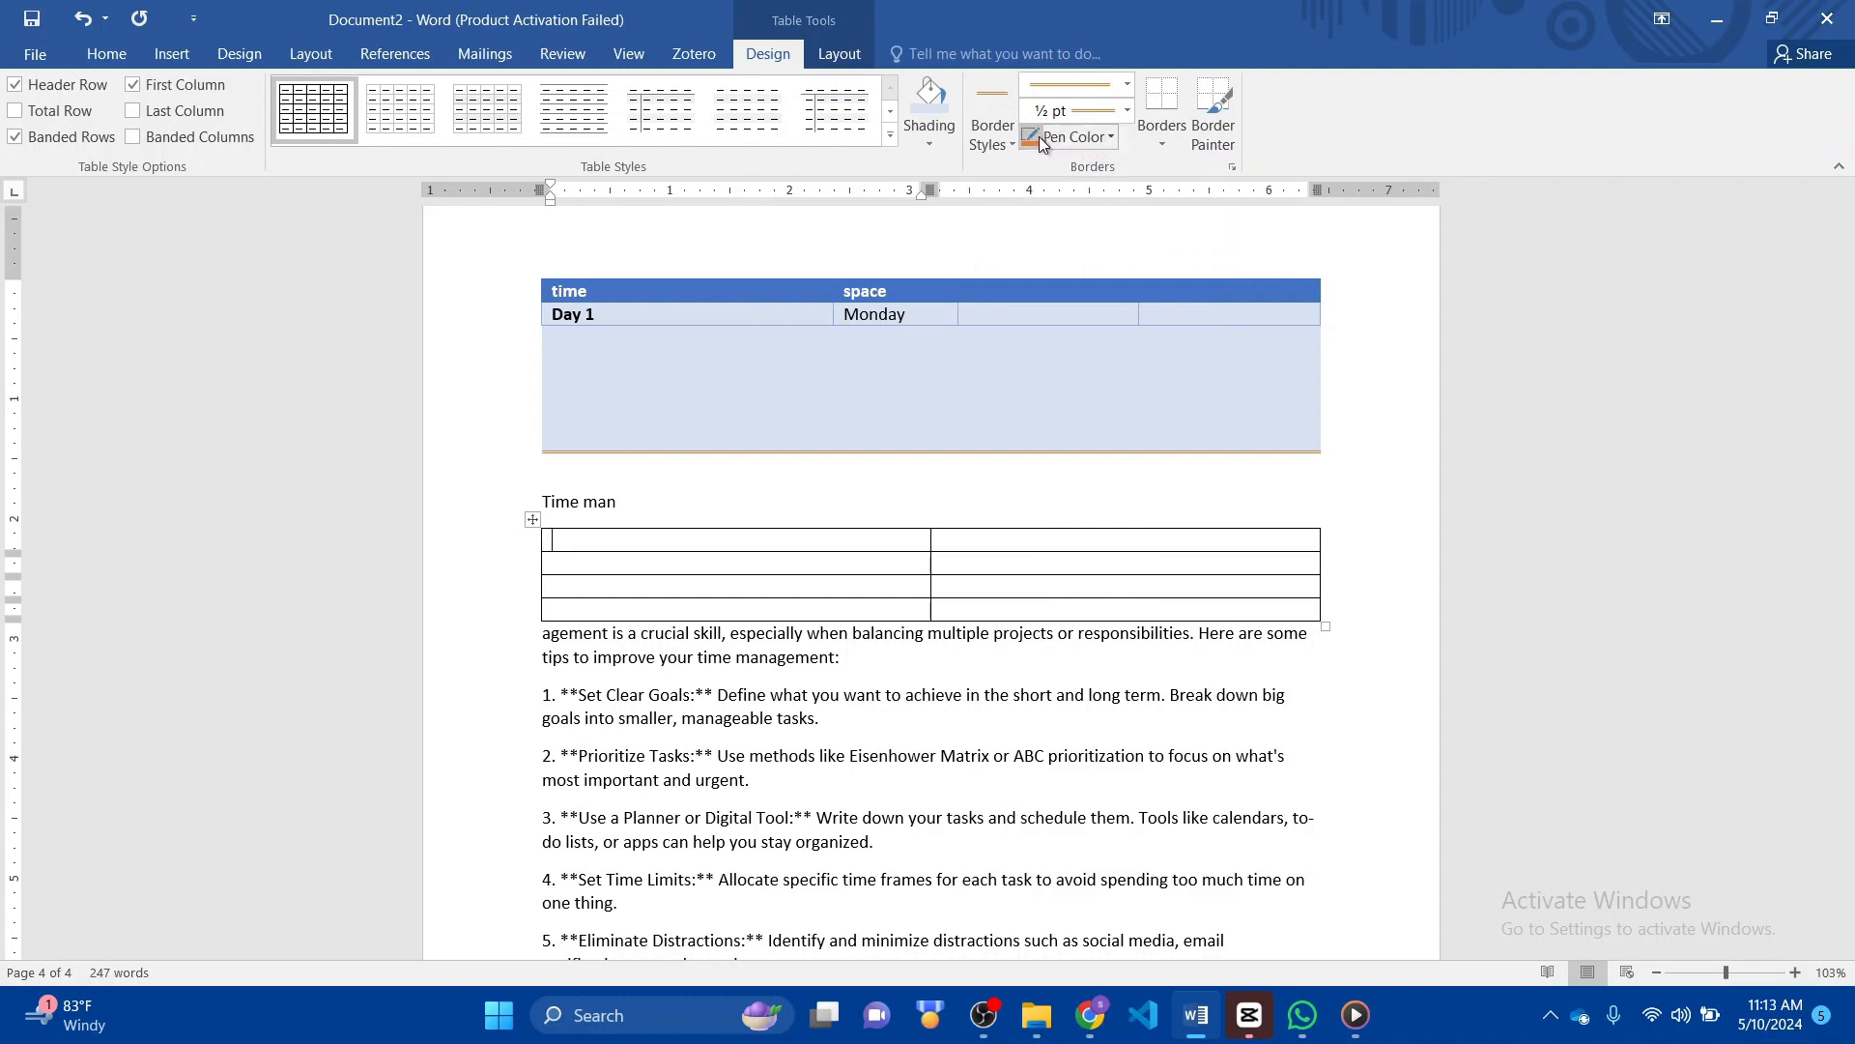
click(1112, 138)
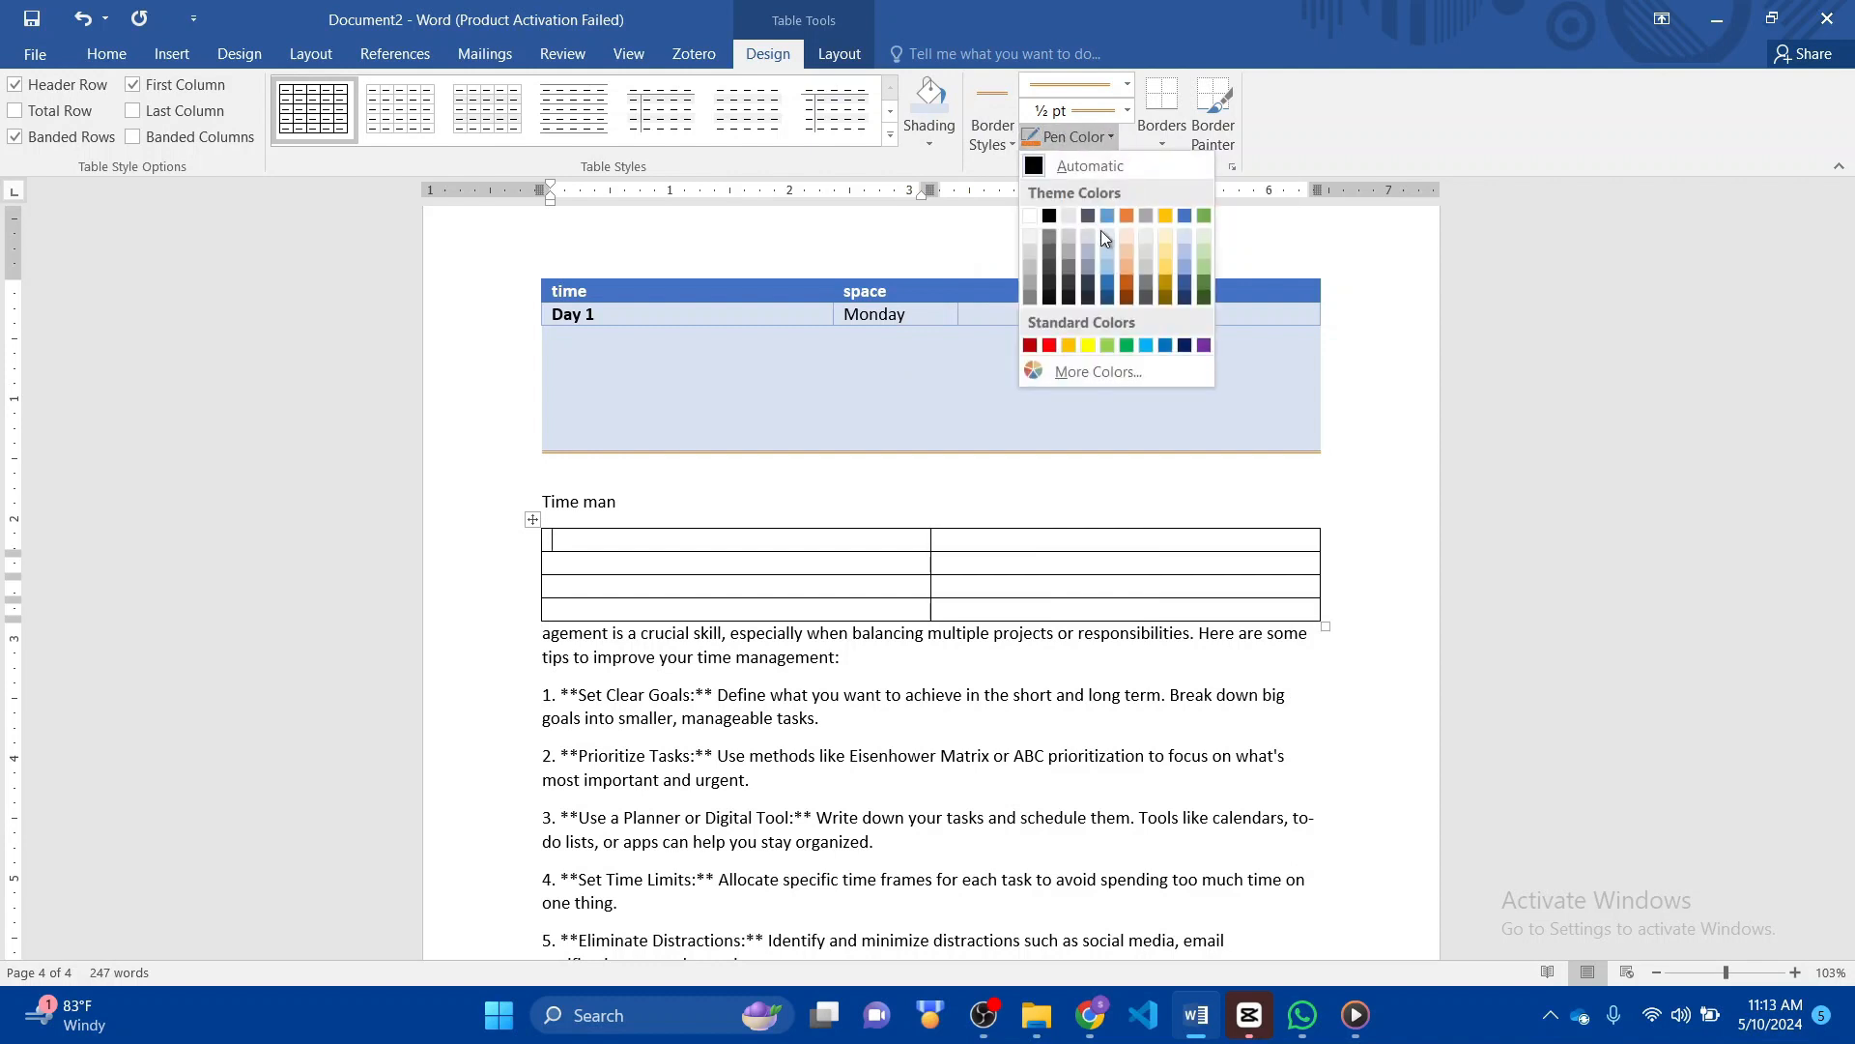
click(1110, 264)
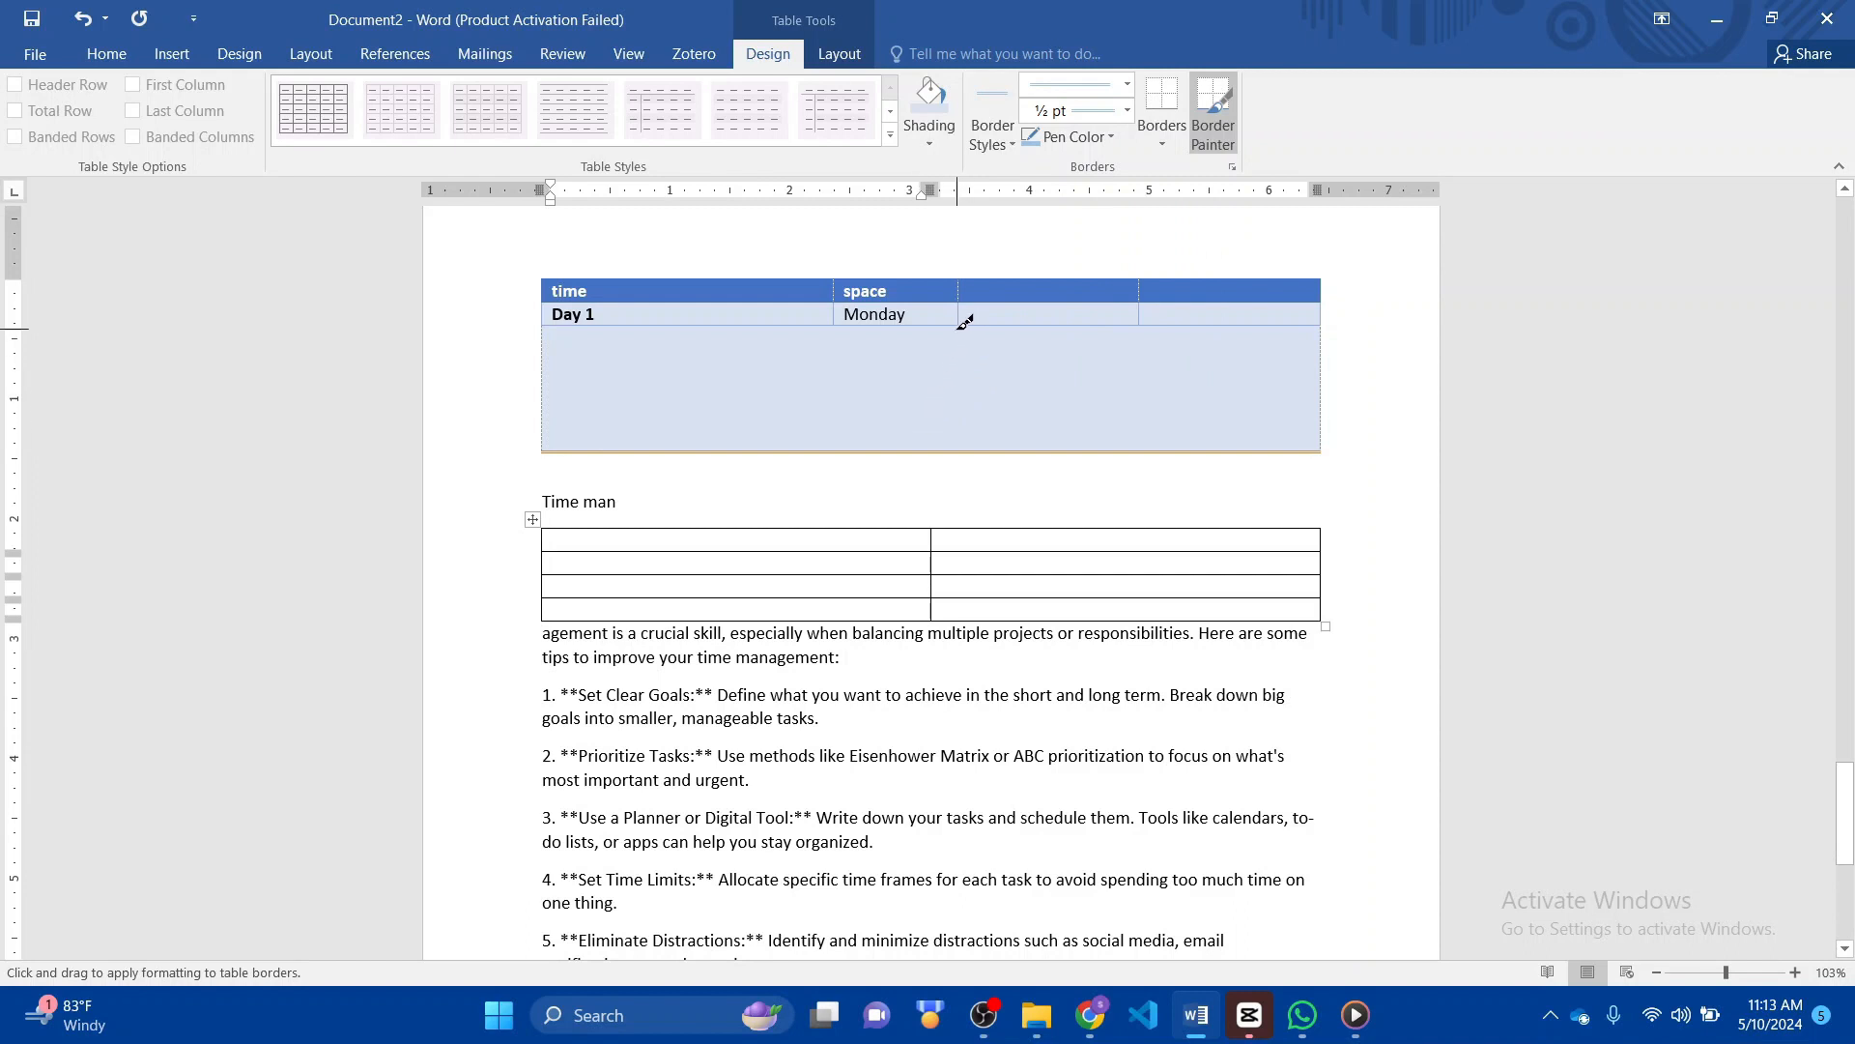
drag(960, 329, 967, 451)
click(1165, 145)
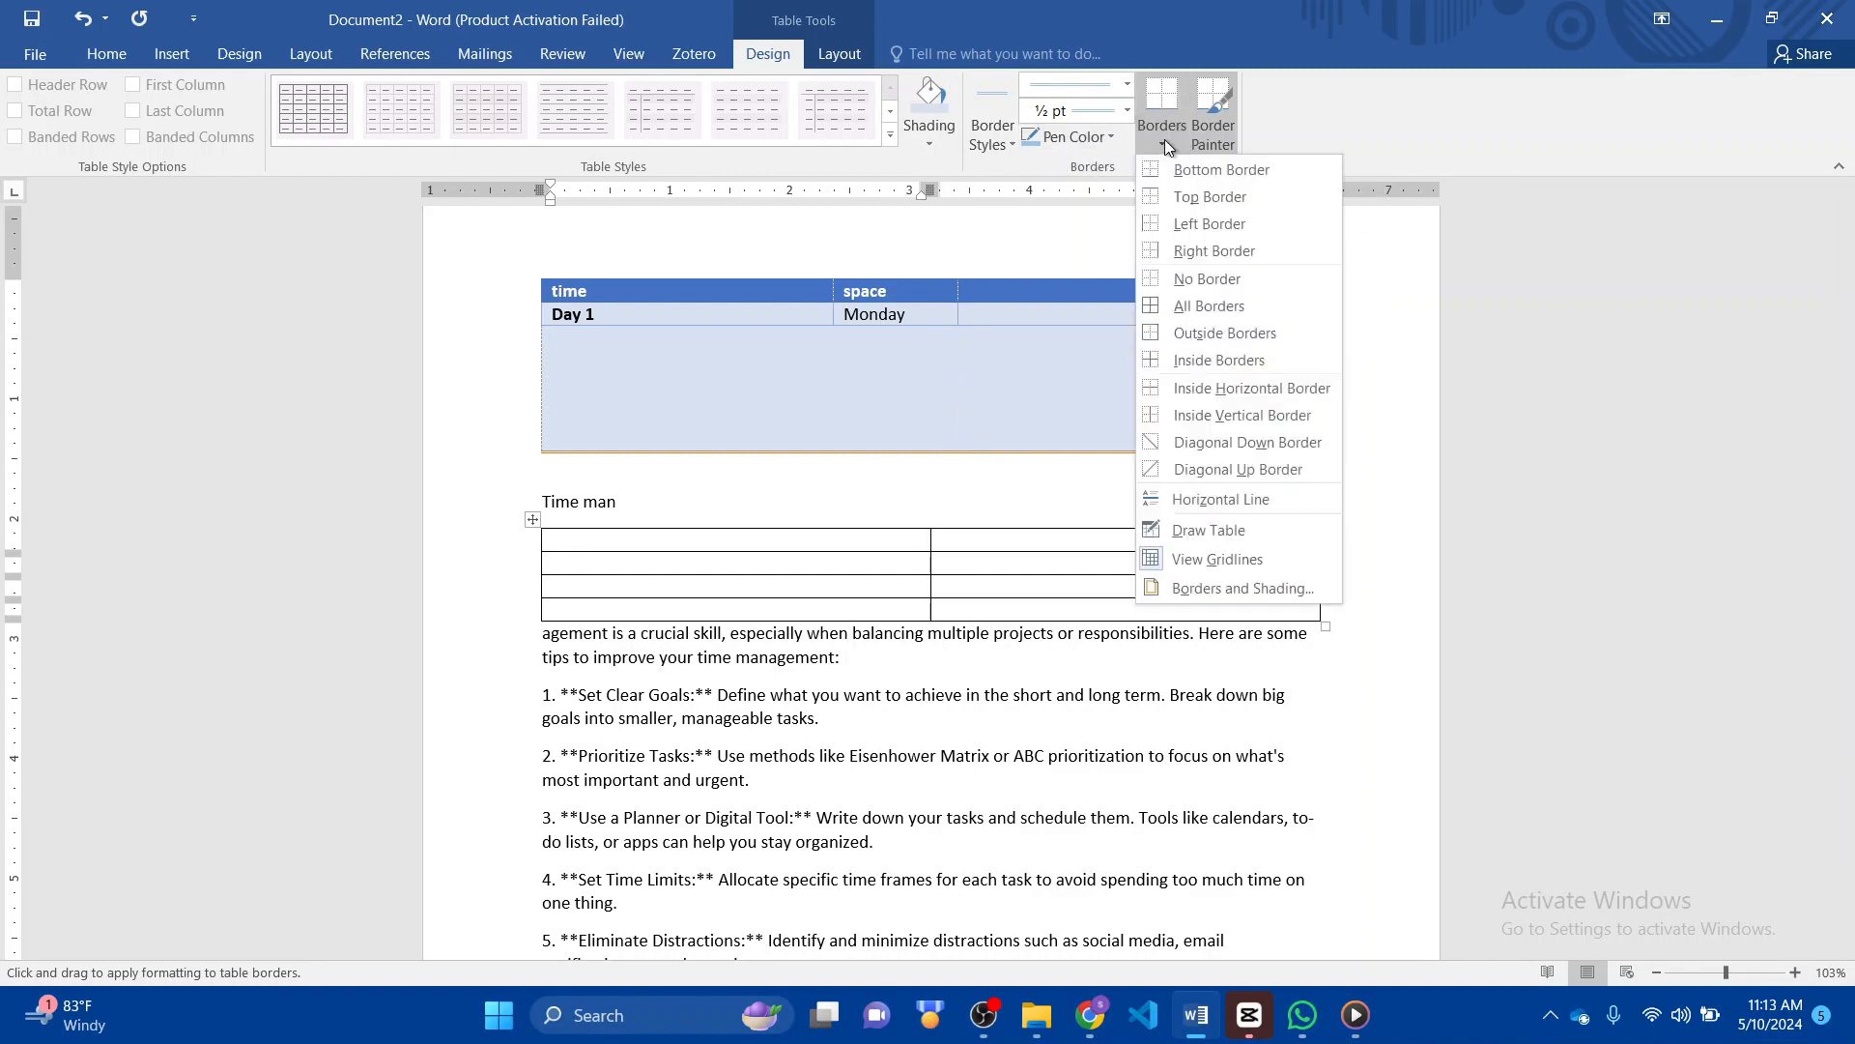
click(1164, 145)
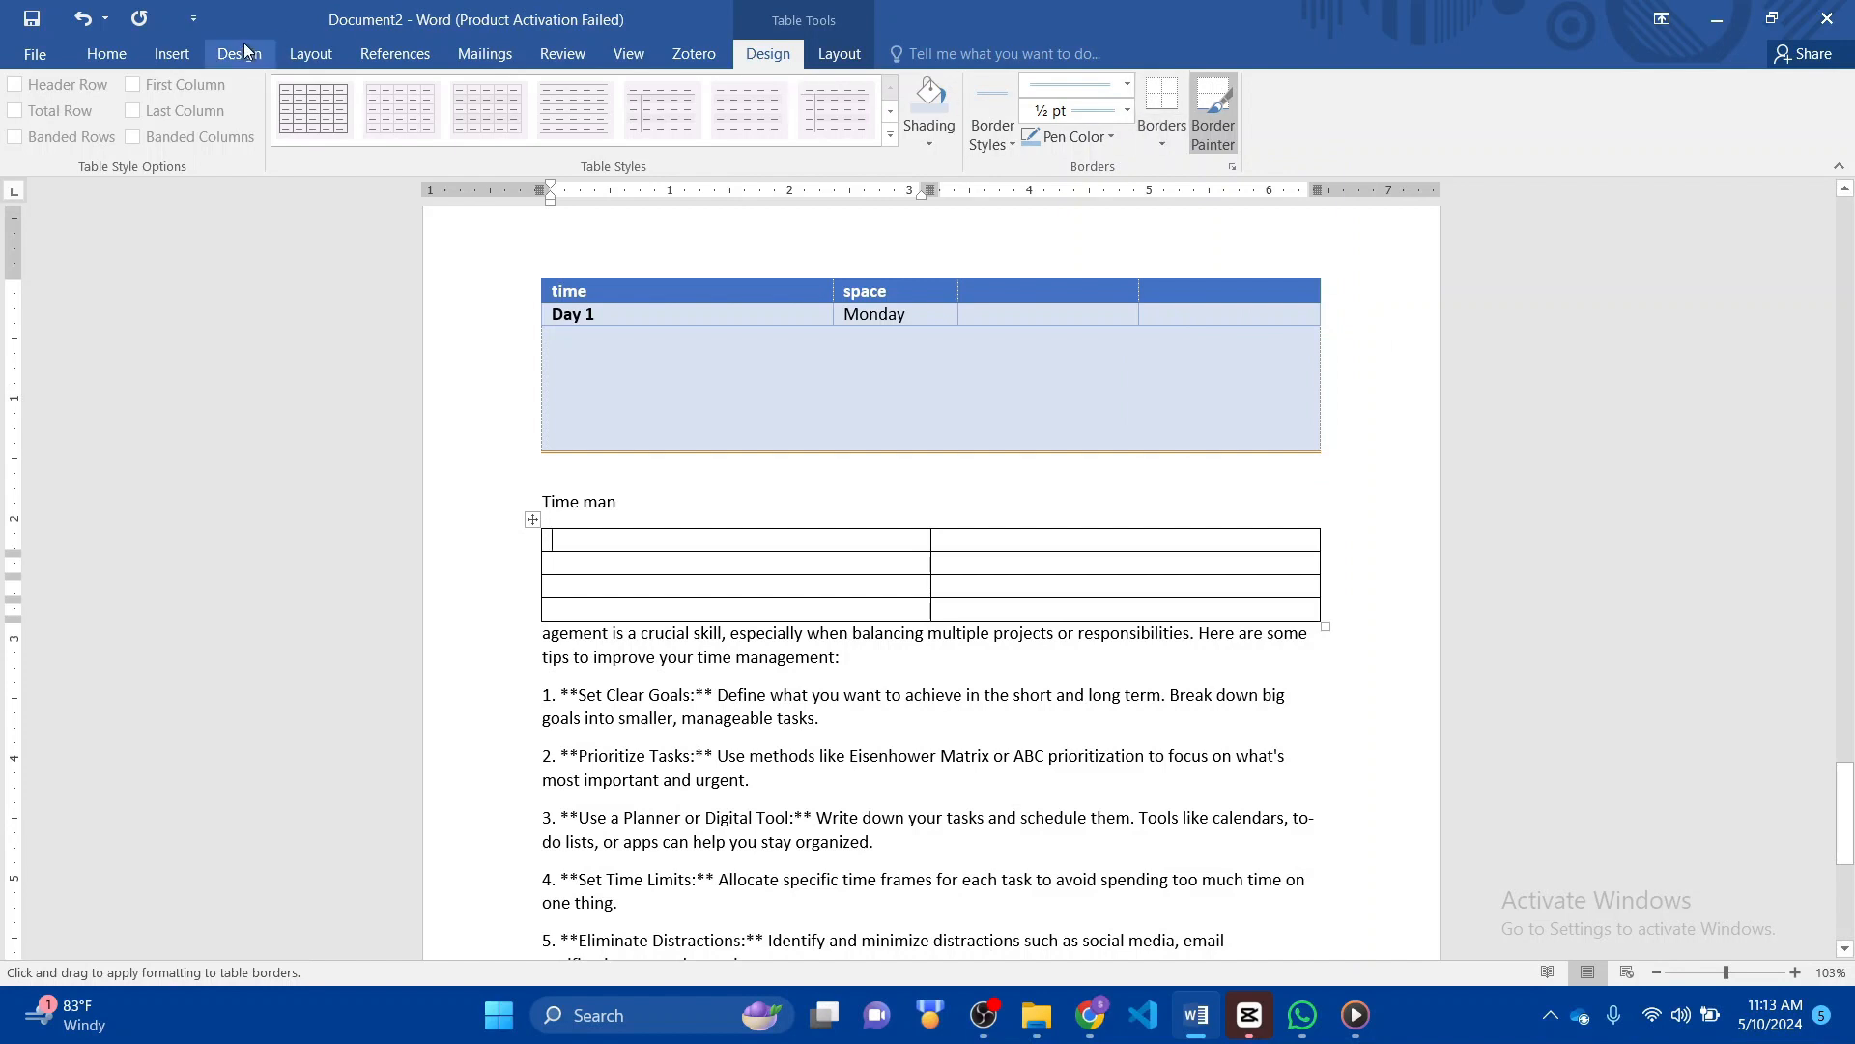
click(283, 53)
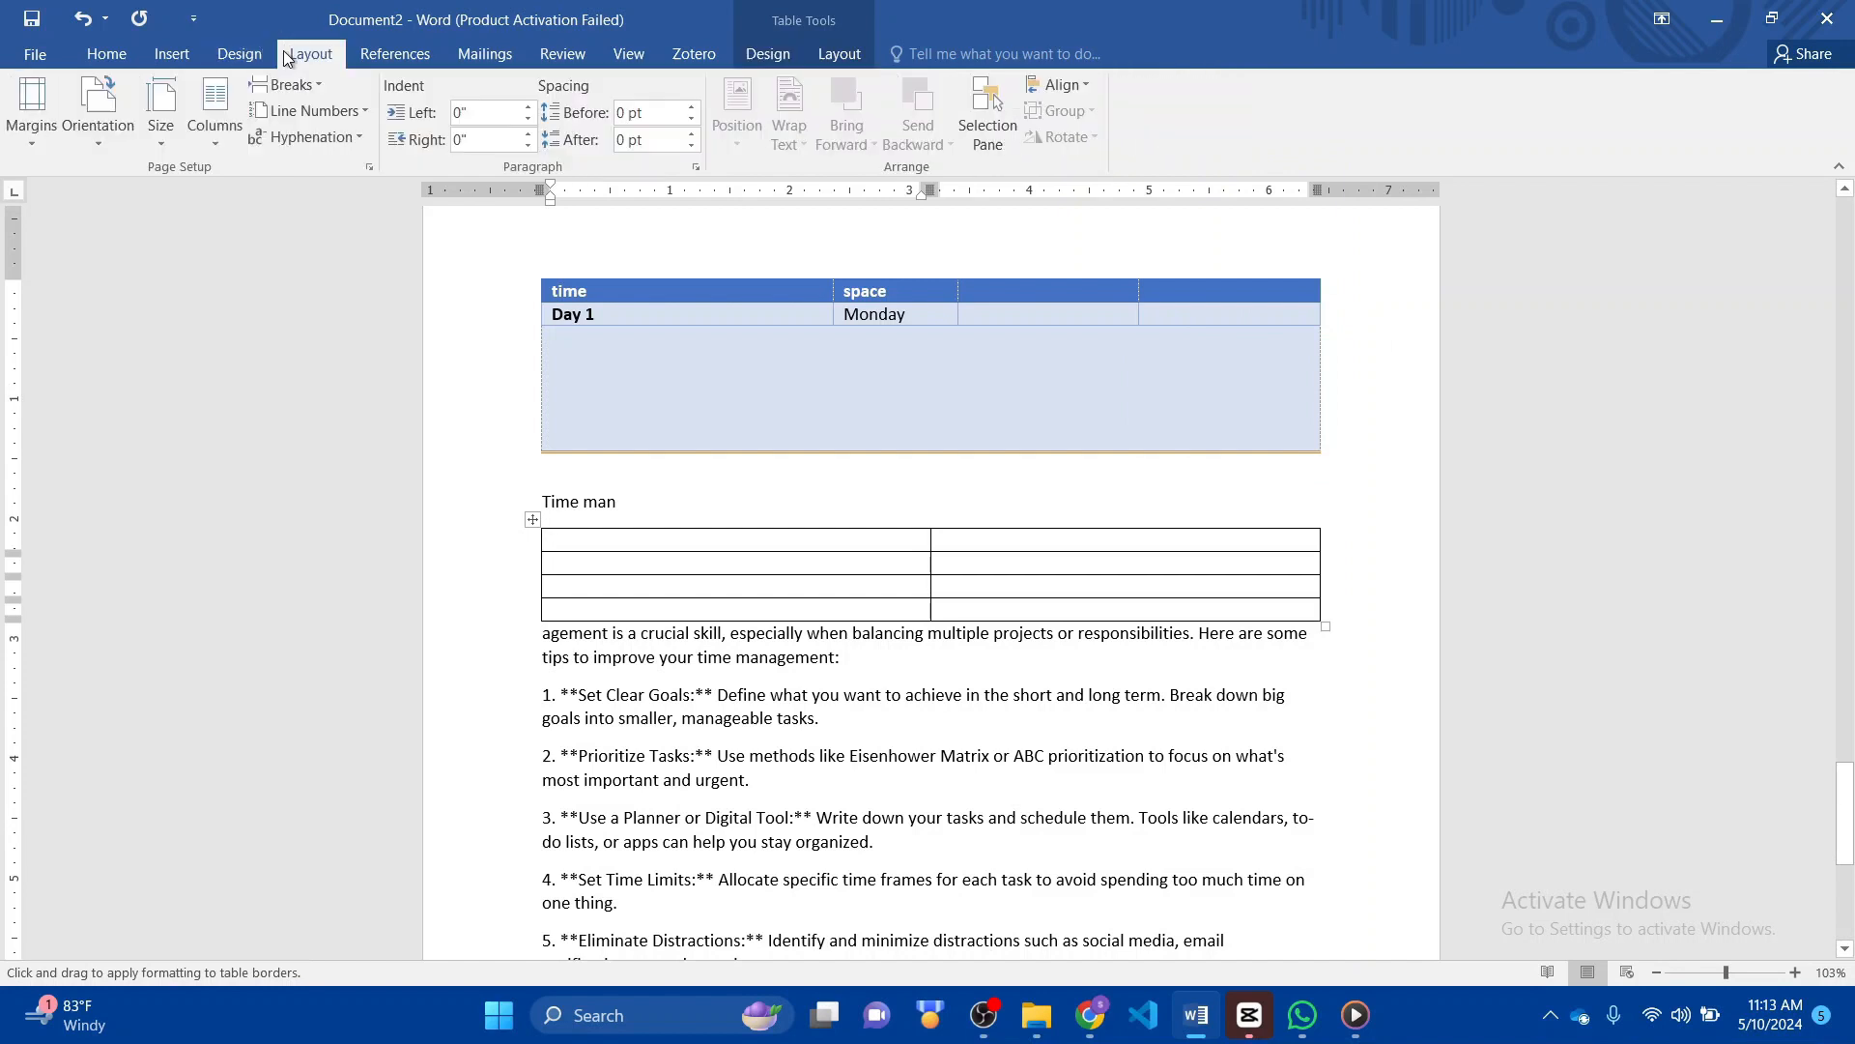
click(171, 58)
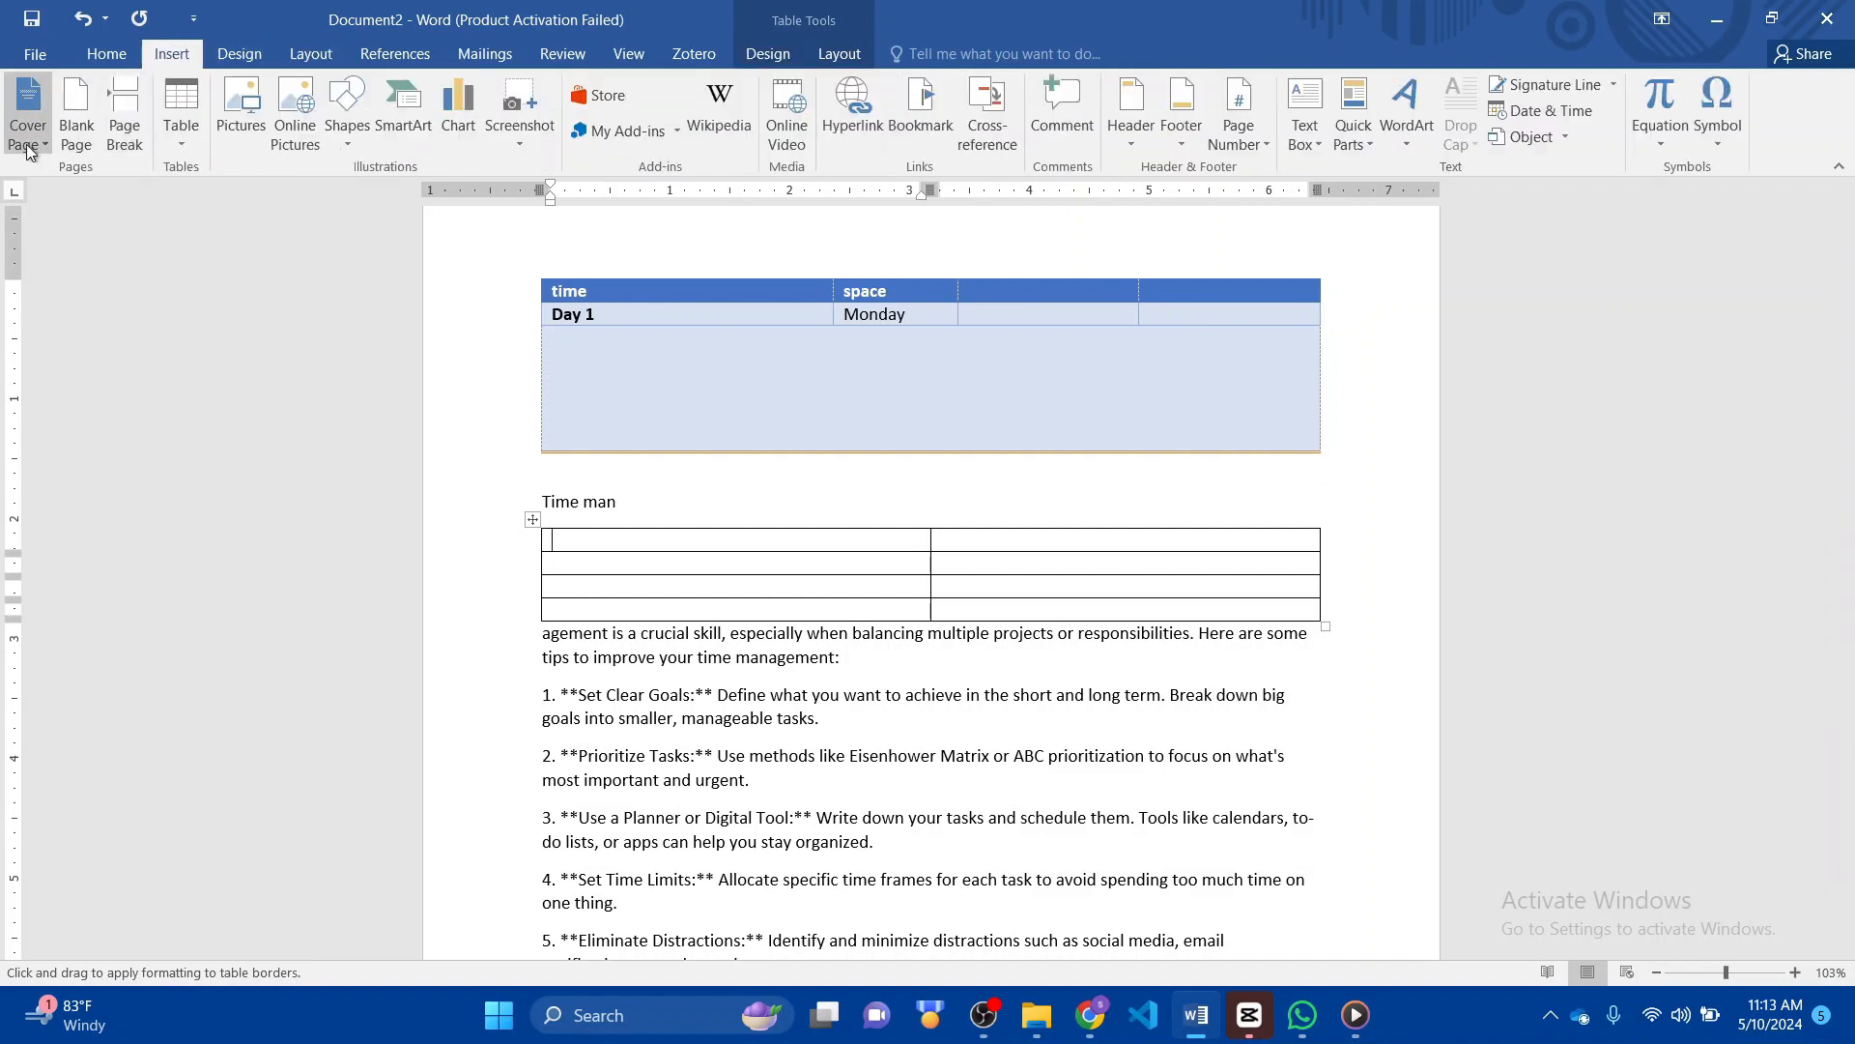
click(234, 127)
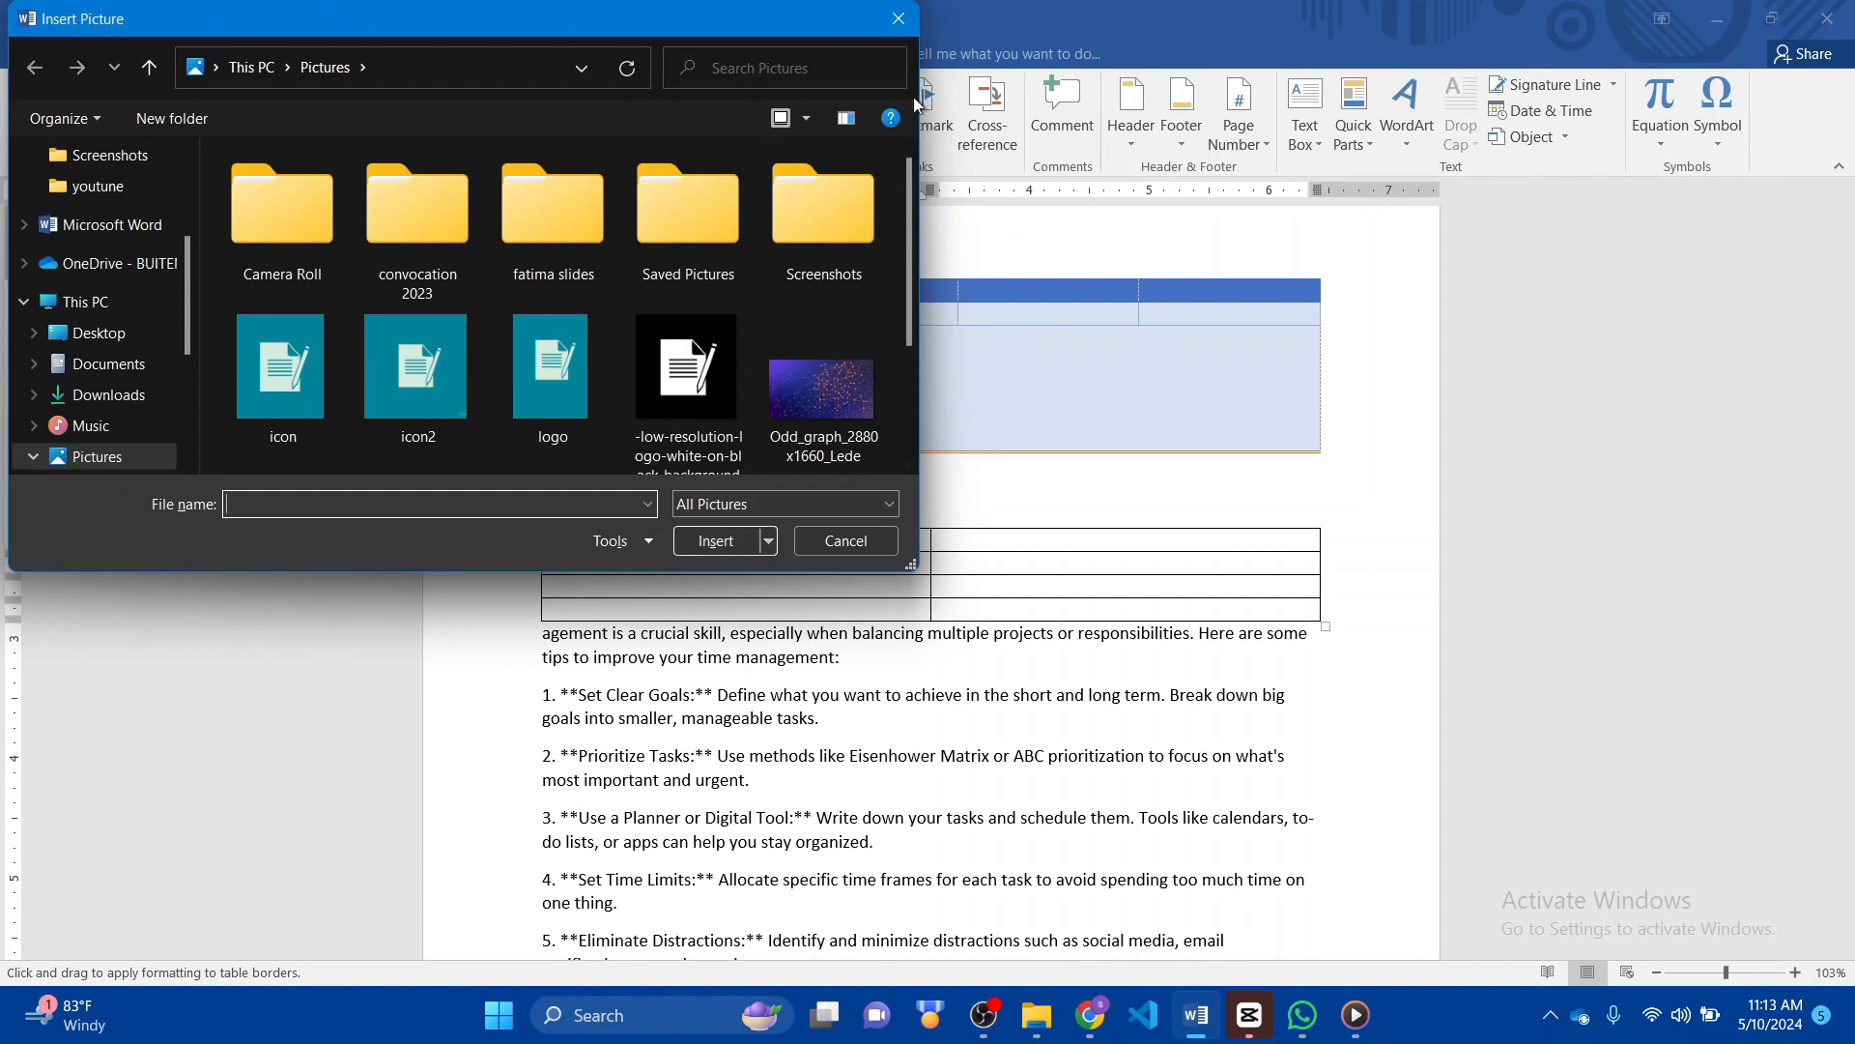
click(901, 31)
- Stop painting table borders and insert a page break after the document's closing paragraph, which ends in "productive."
scroll(906, 523, down, 8)
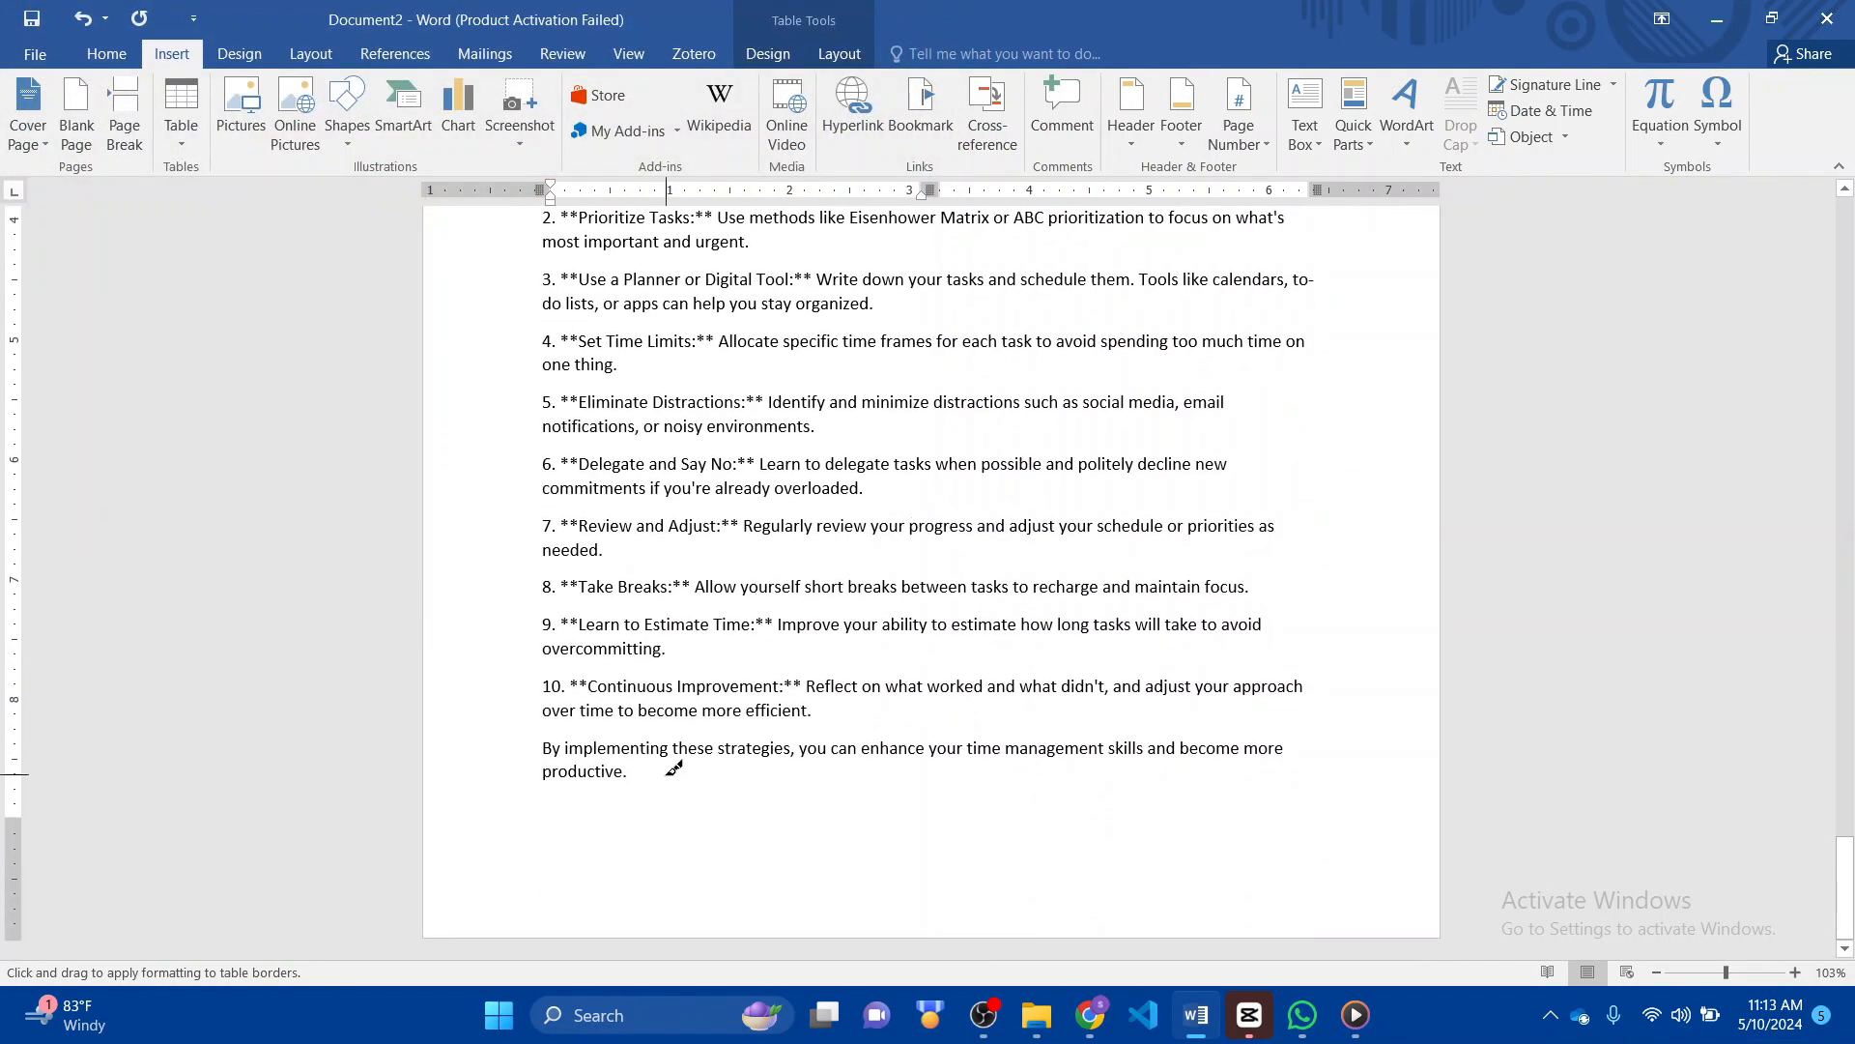
key(Escape)
click(668, 775)
key(ctrl+Return)
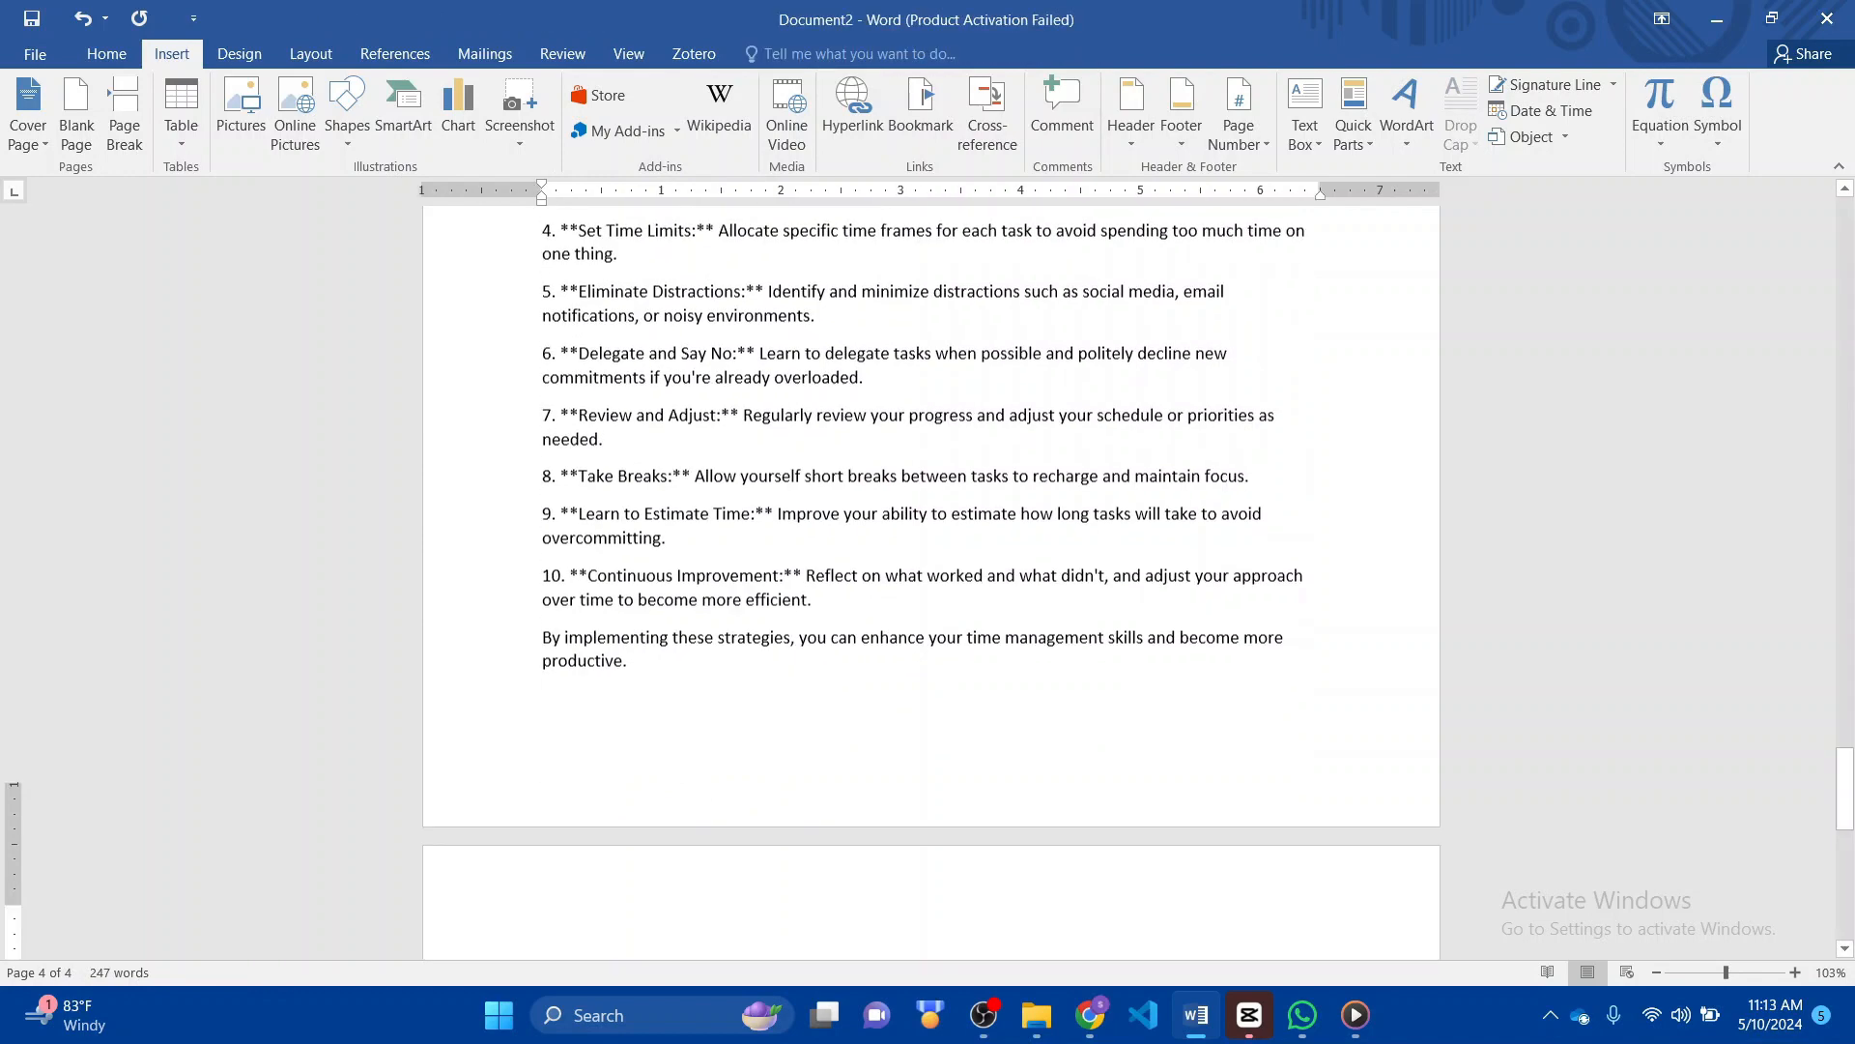
- Insert the picture Odd_graph_2880x1660_Lede from the Pictures folder on the new page
click(240, 108)
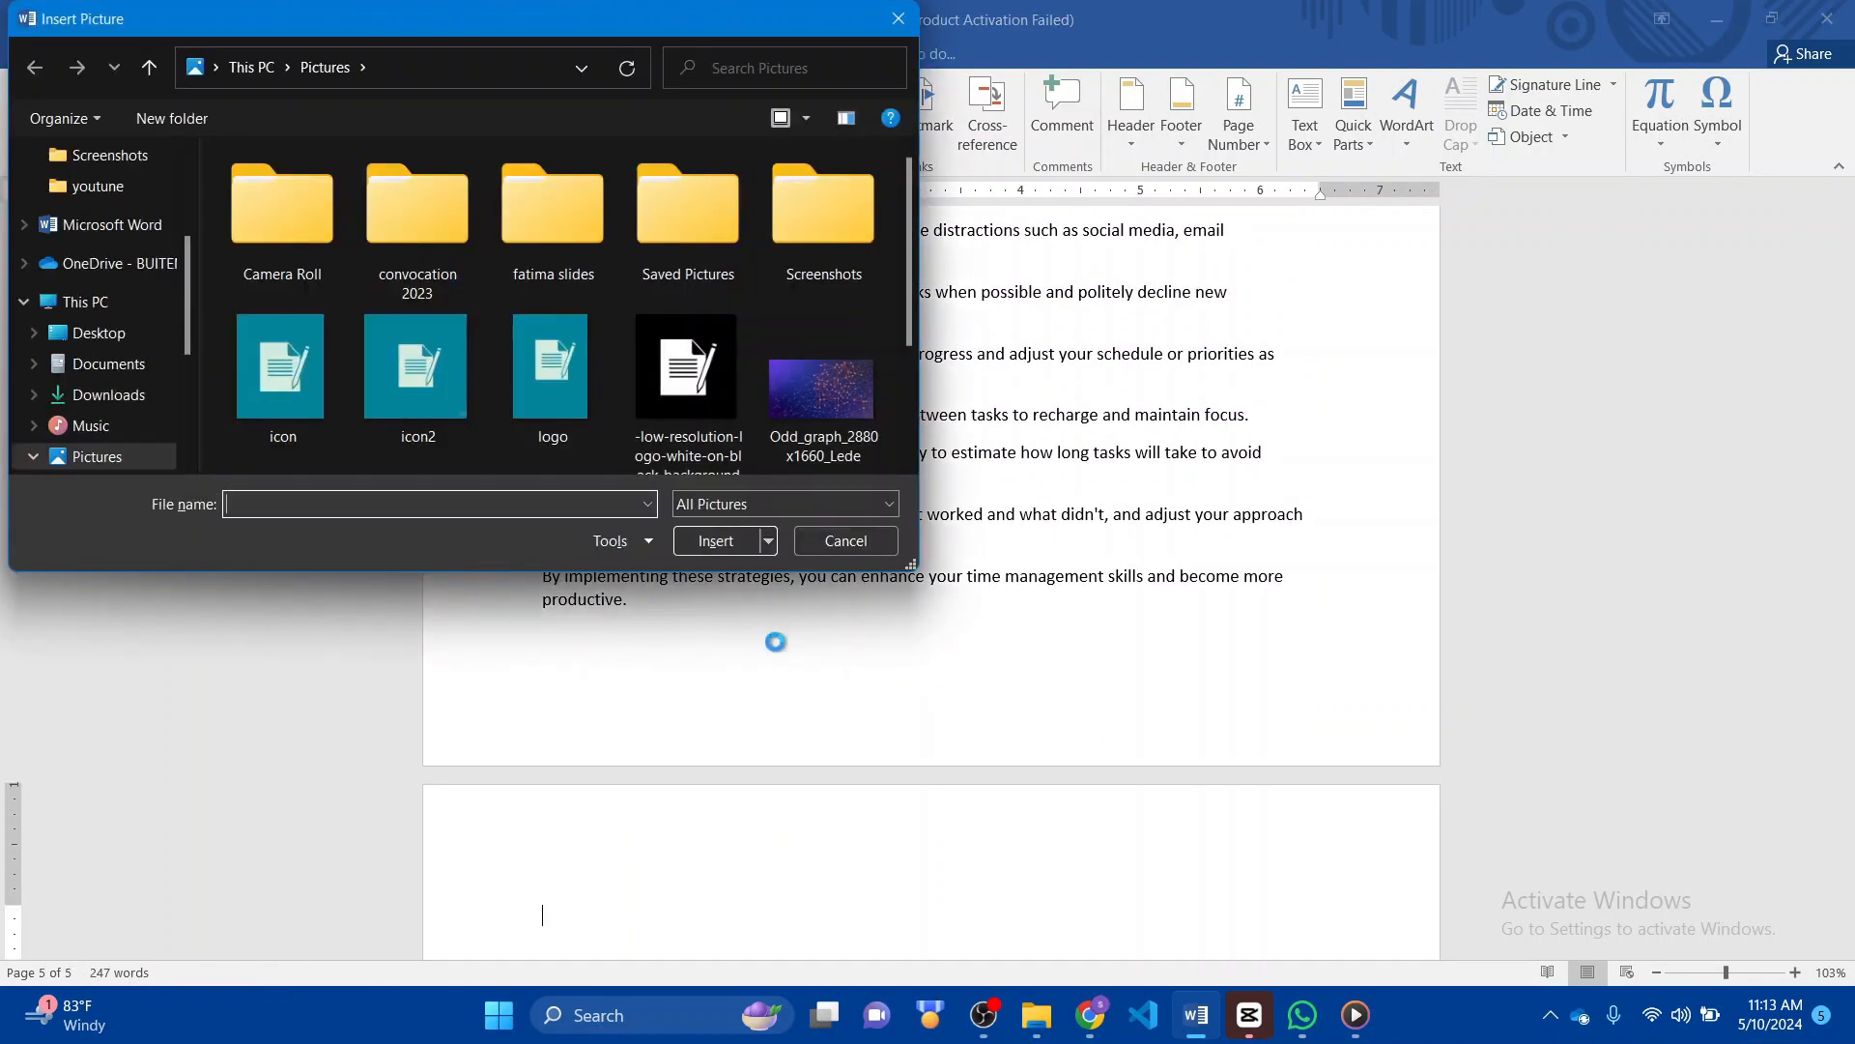
click(791, 434)
click(715, 541)
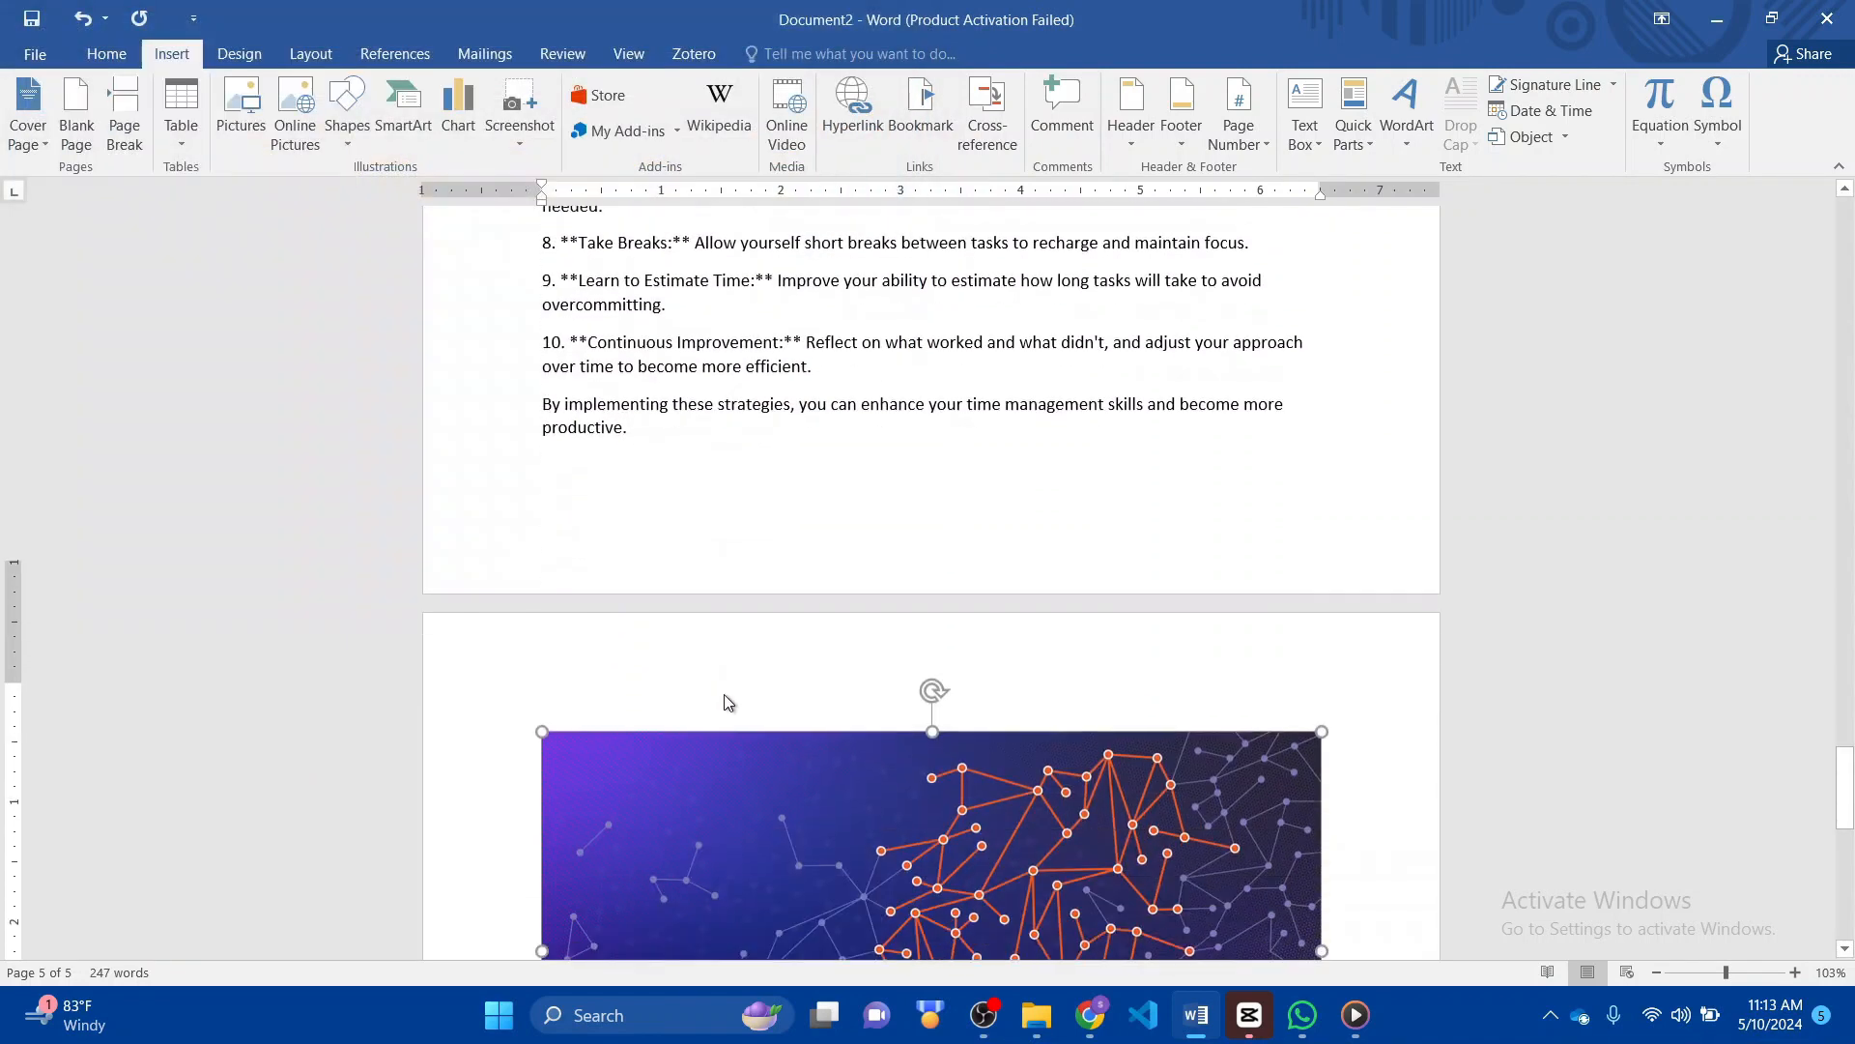
- Apply the tilted perspective picture style with rounded, beveled corners and a shadow to the inserted picture
scroll(850, 691, up, 2)
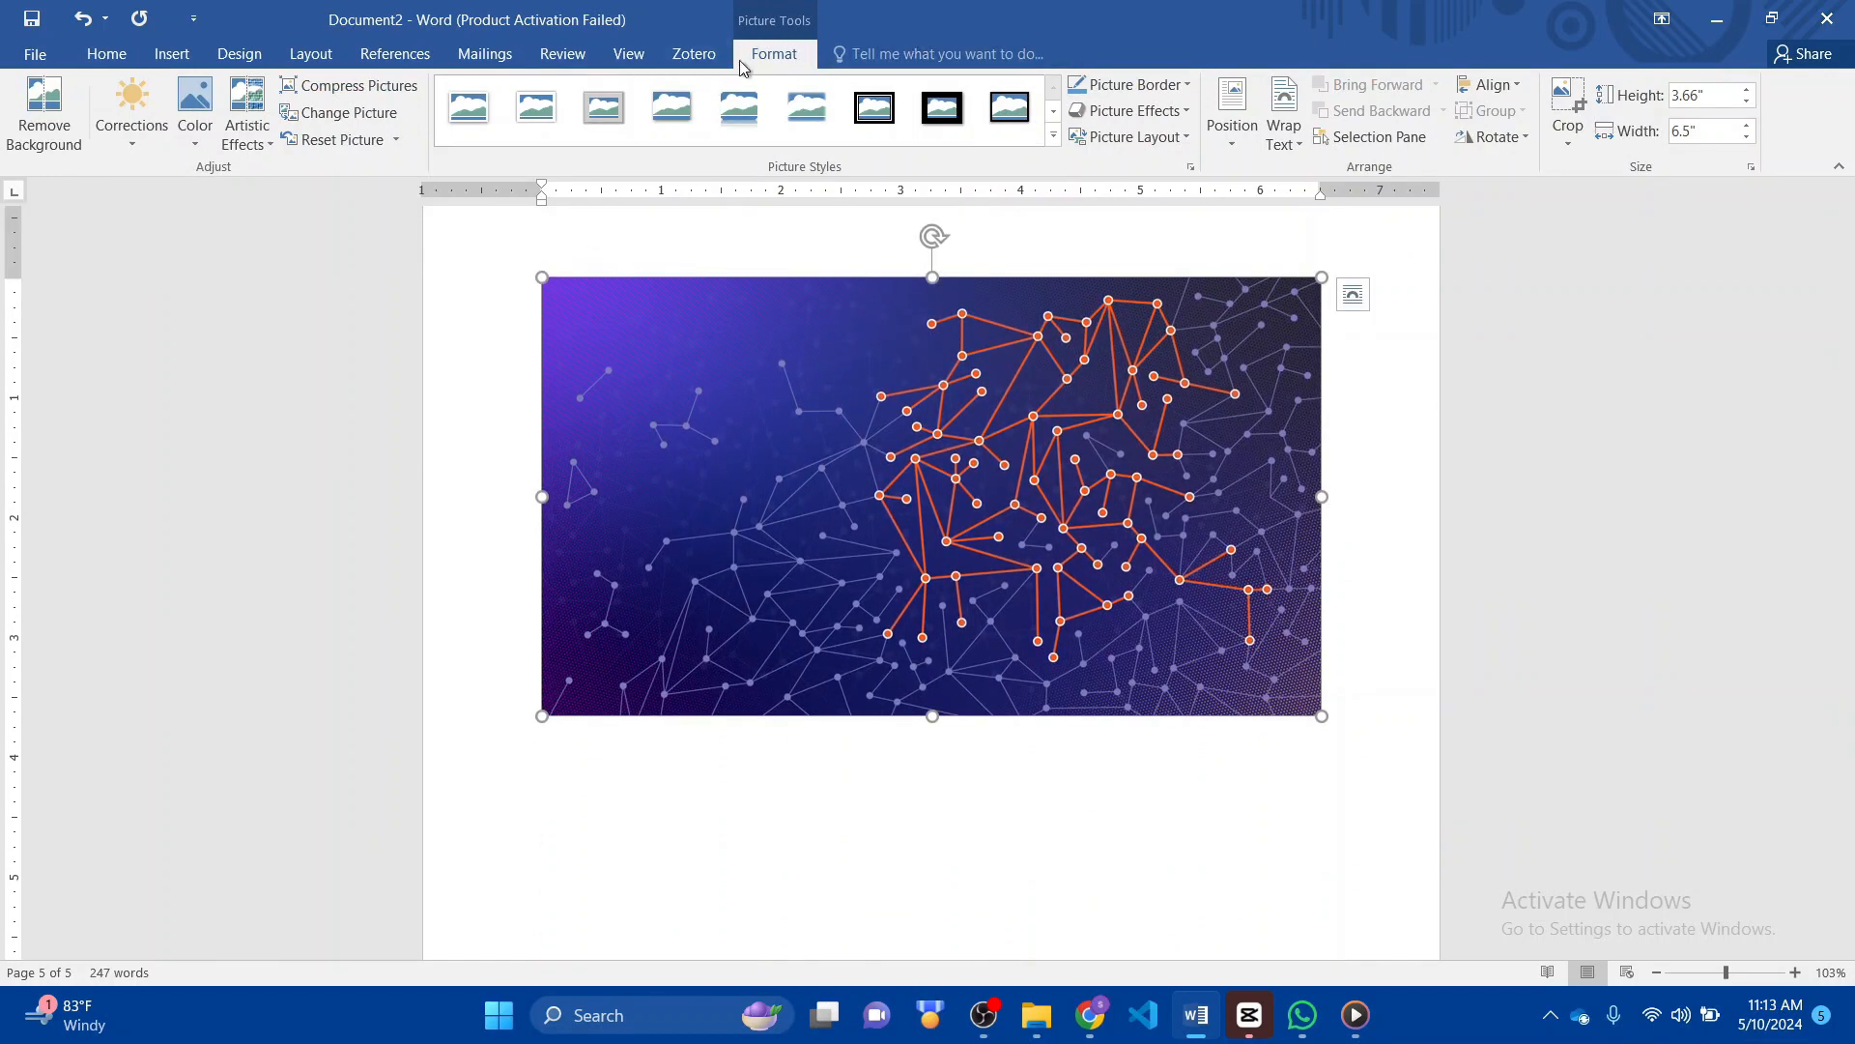
click(1054, 135)
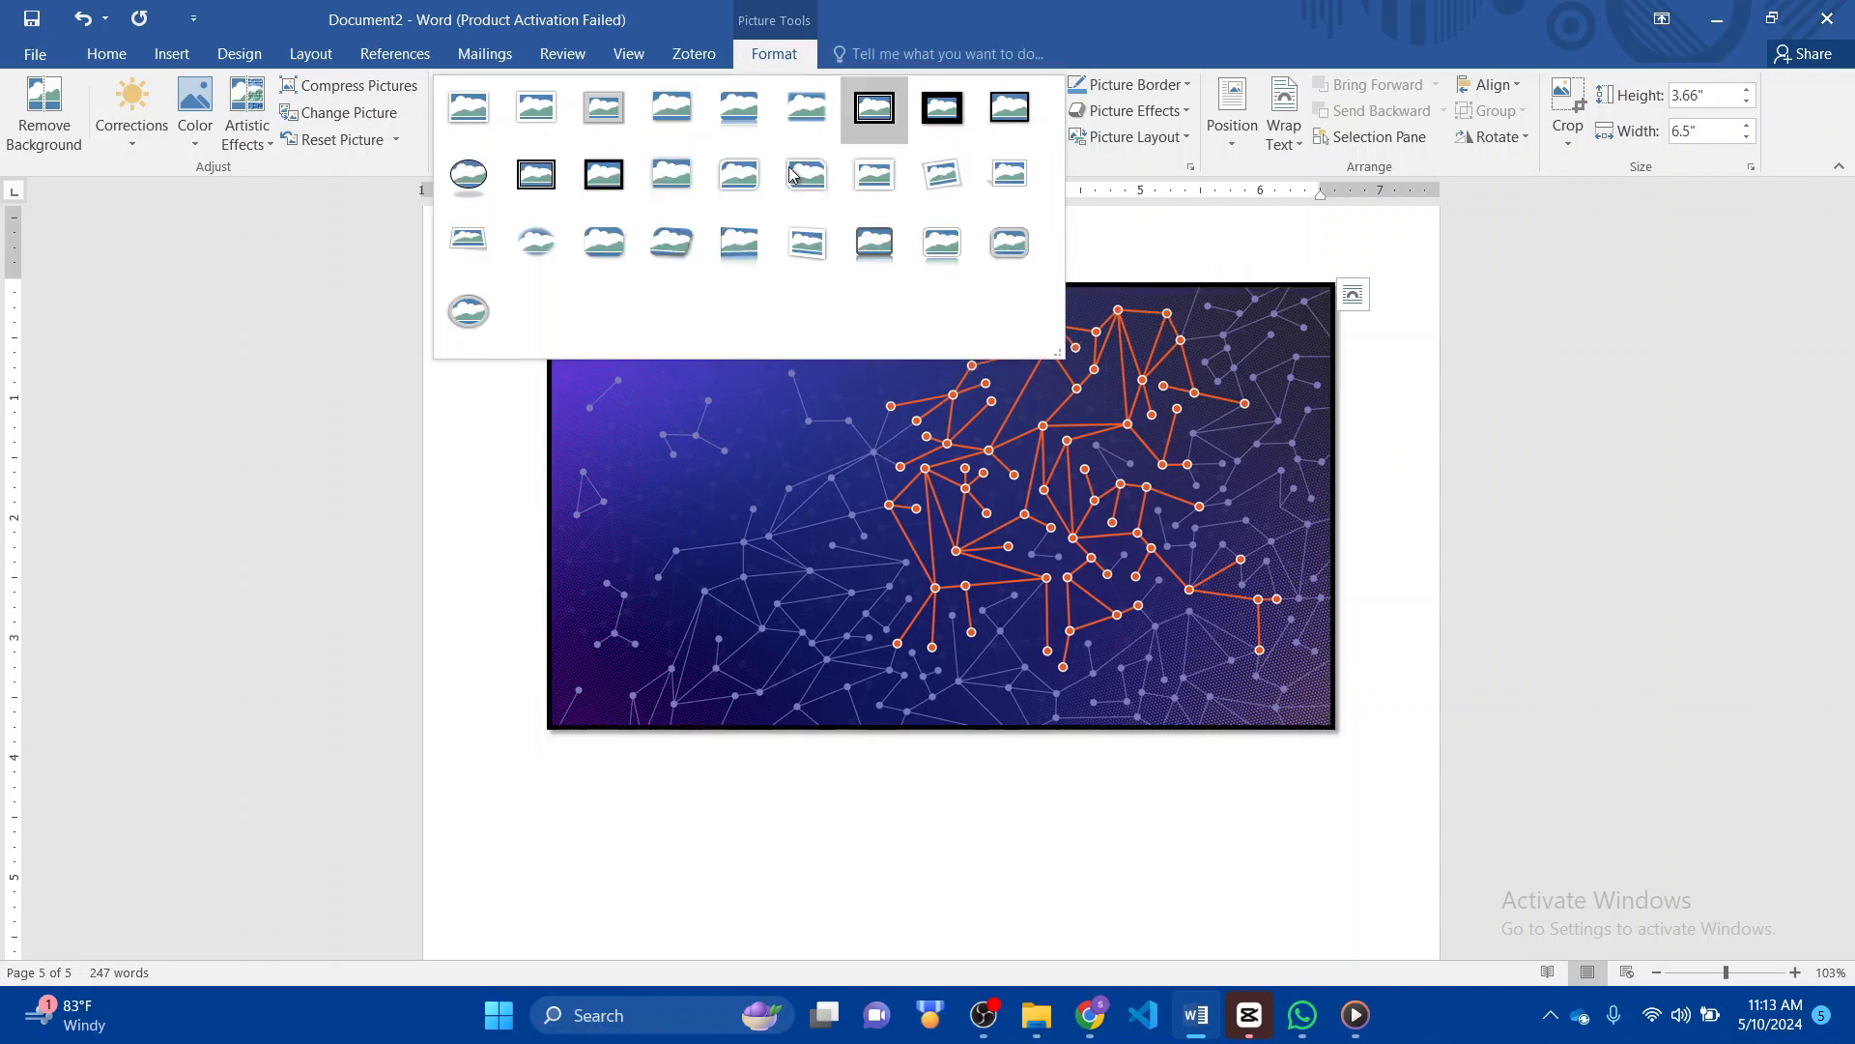
click(659, 247)
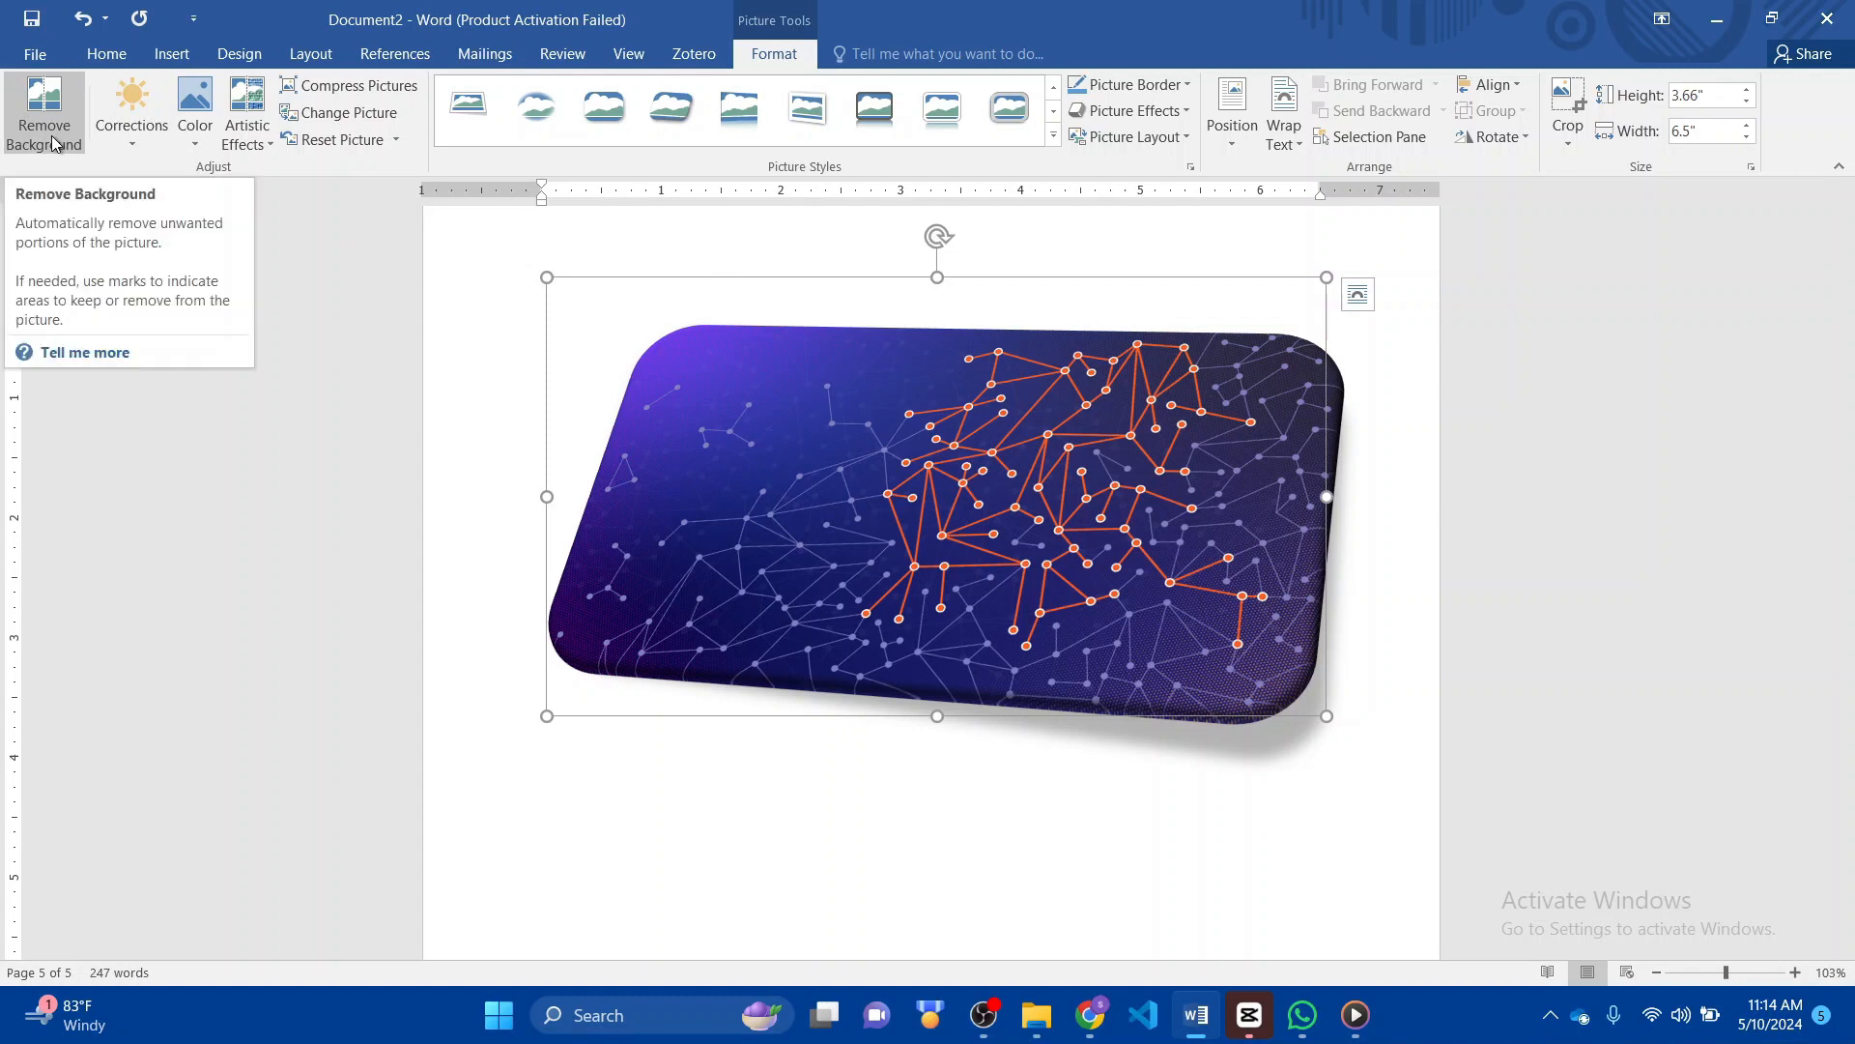
- Start and discard a background removal on the picture, and brighten it with one of the strongest-brightness Brightness/Contrast correction presets
click(53, 141)
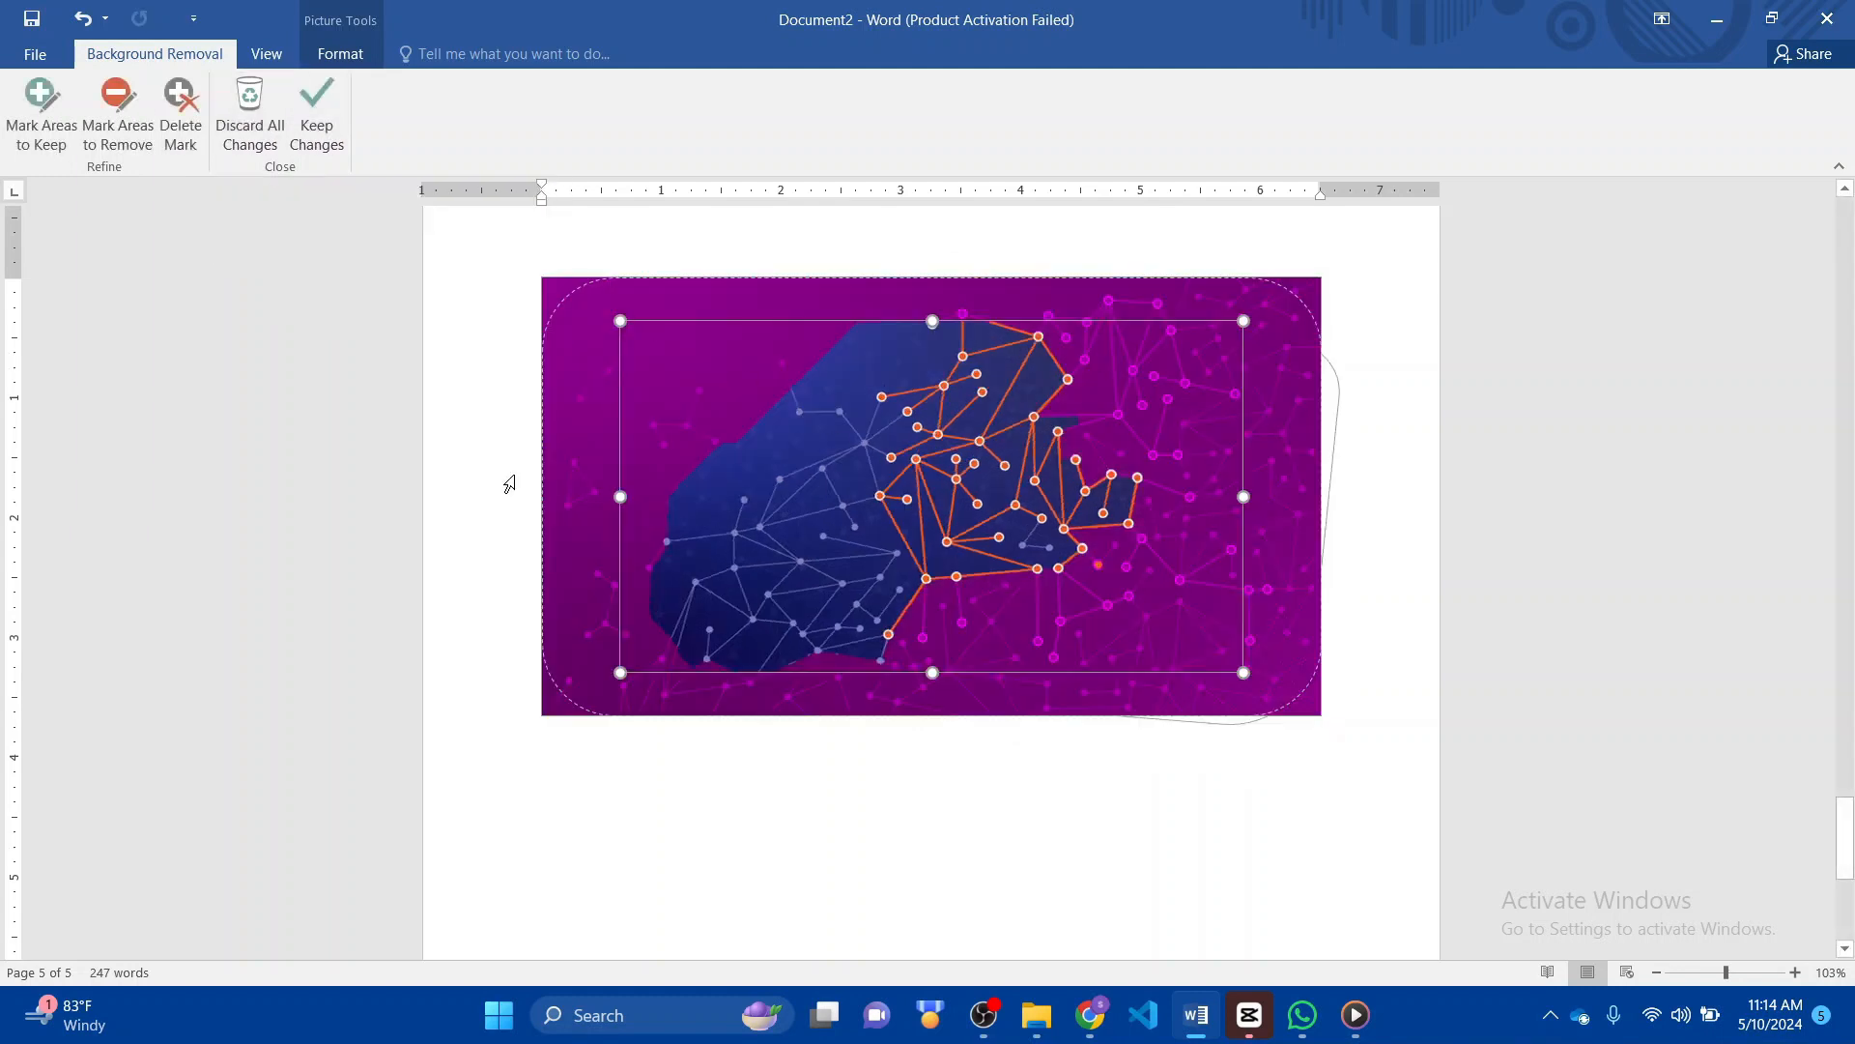
click(274, 145)
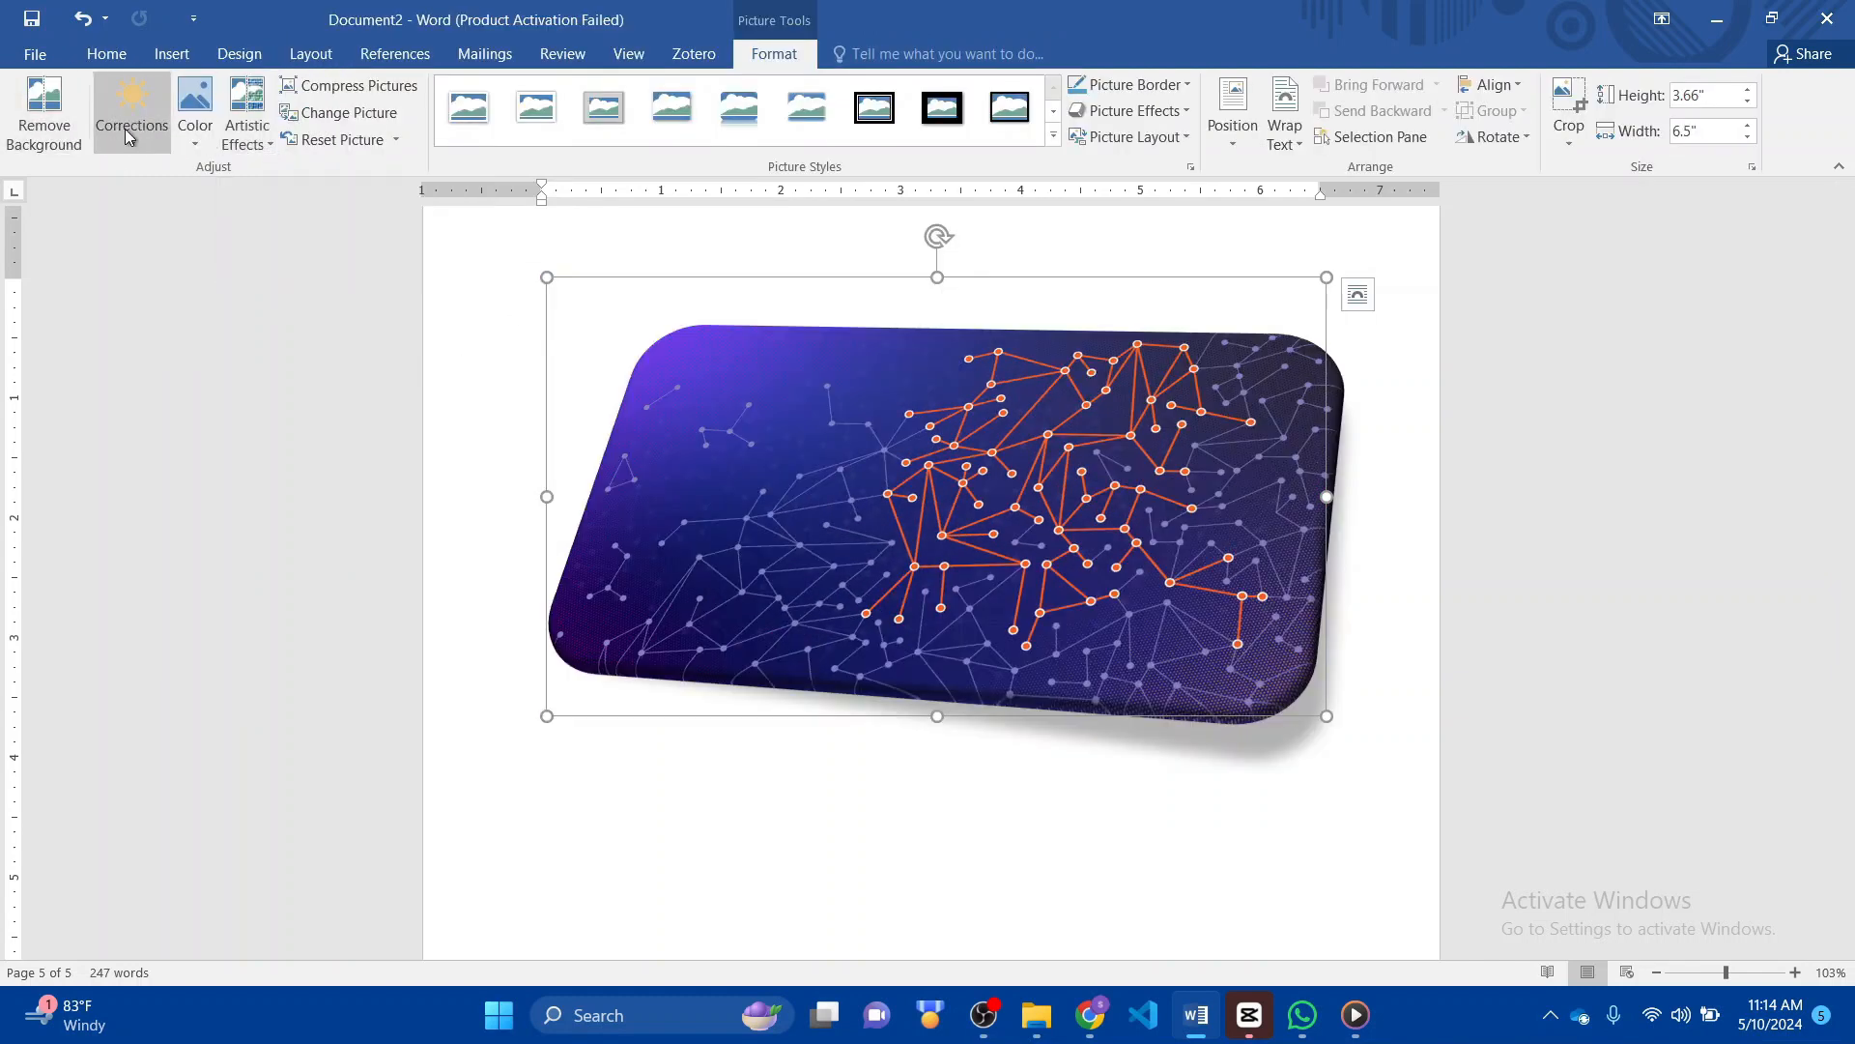
click(135, 136)
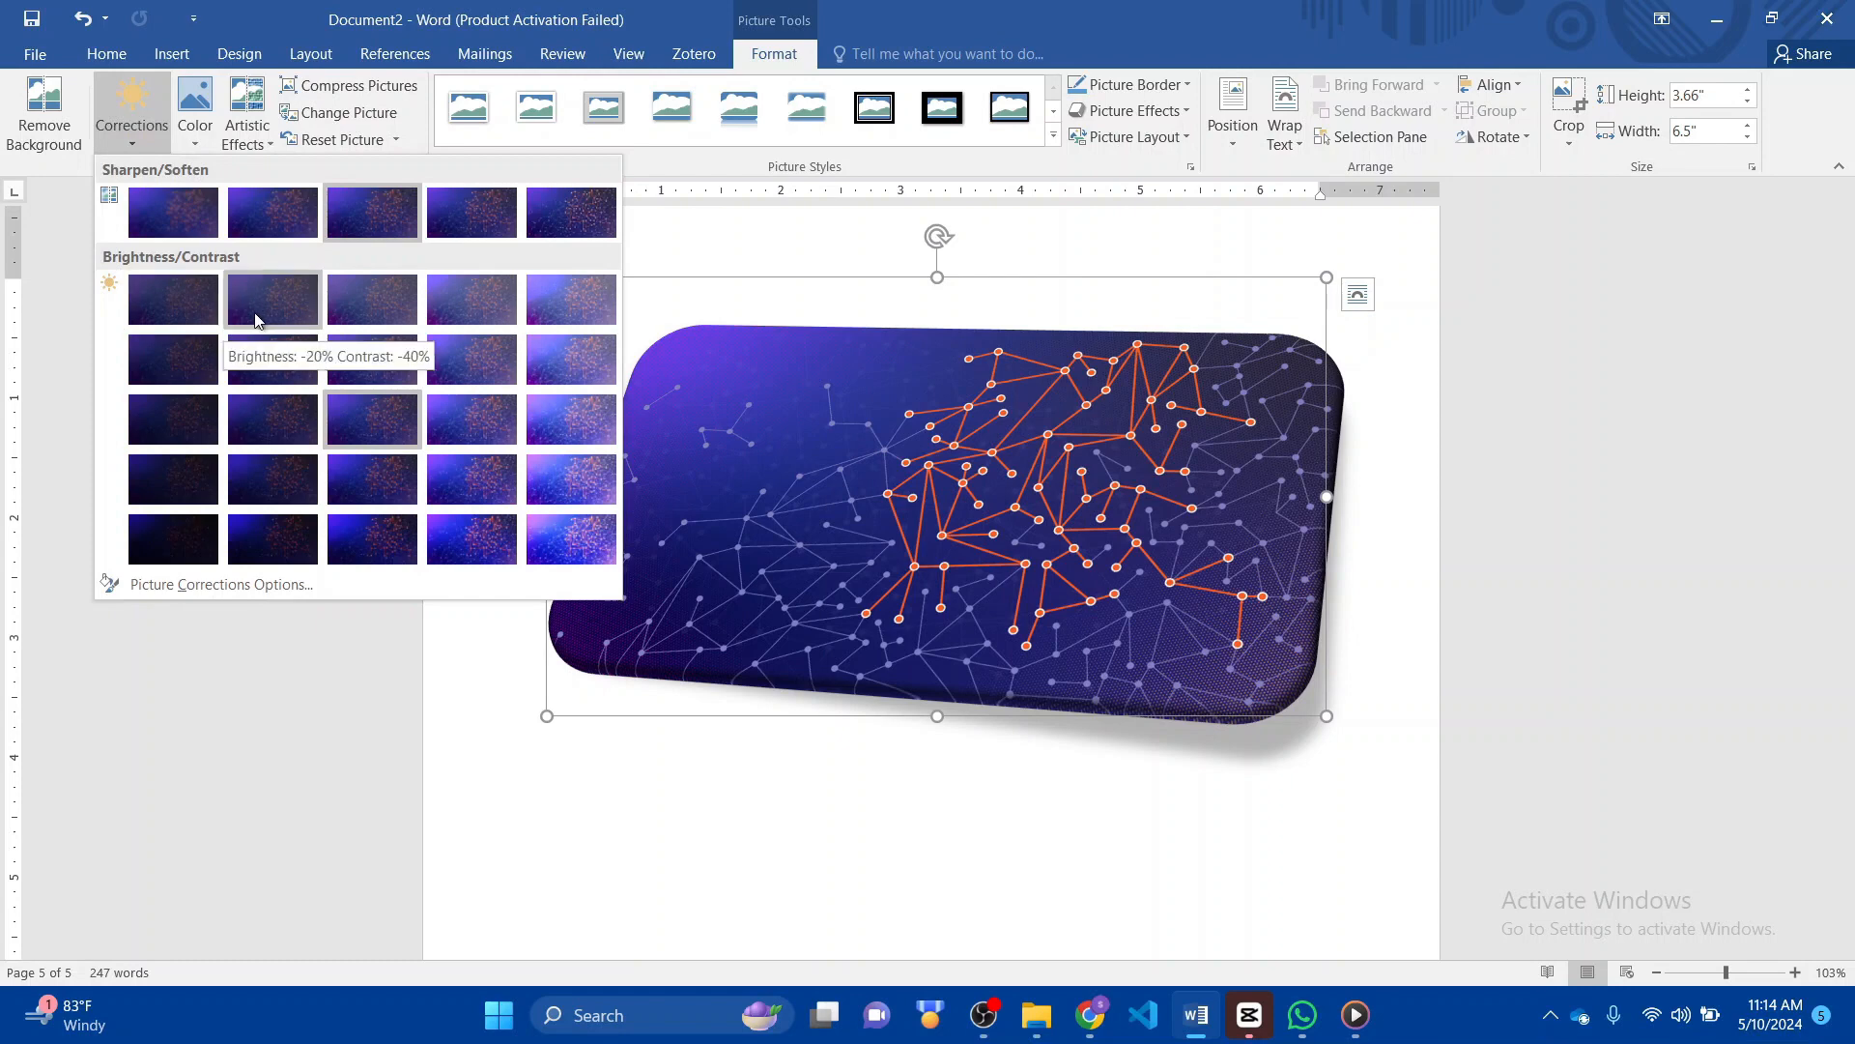
click(579, 392)
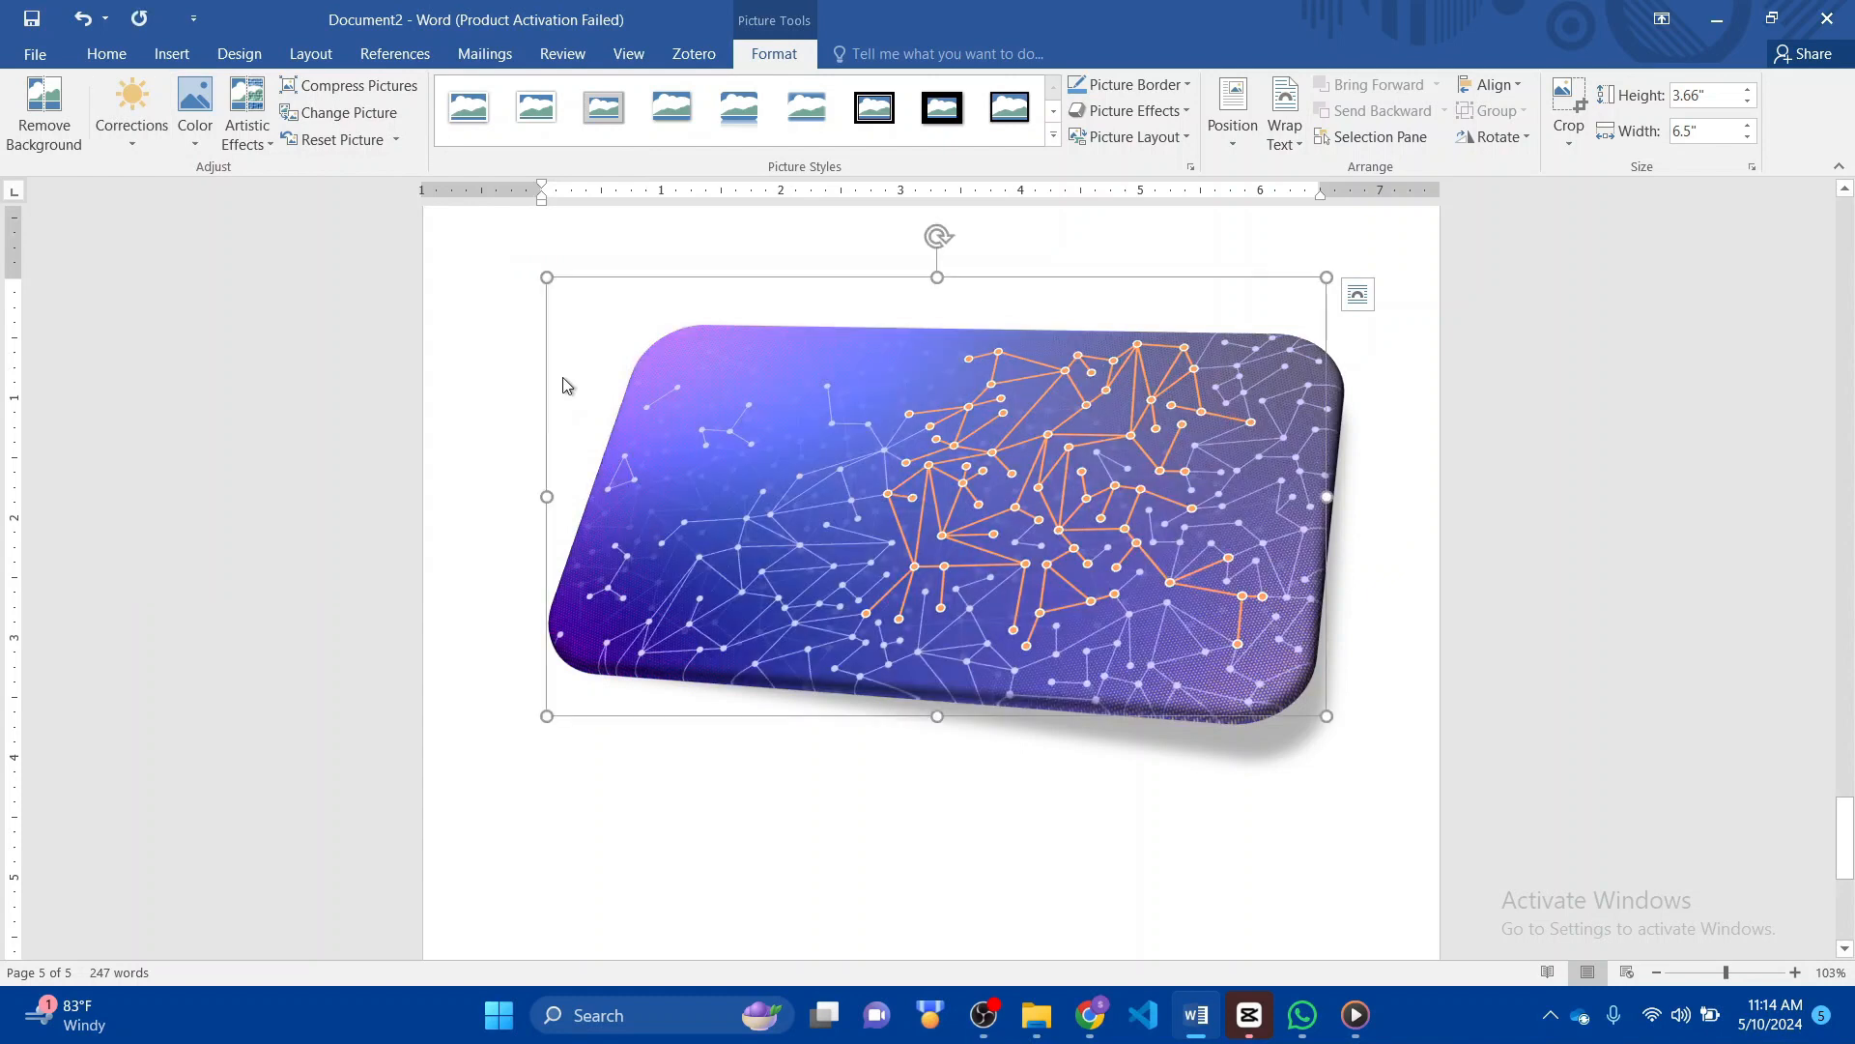
click(195, 135)
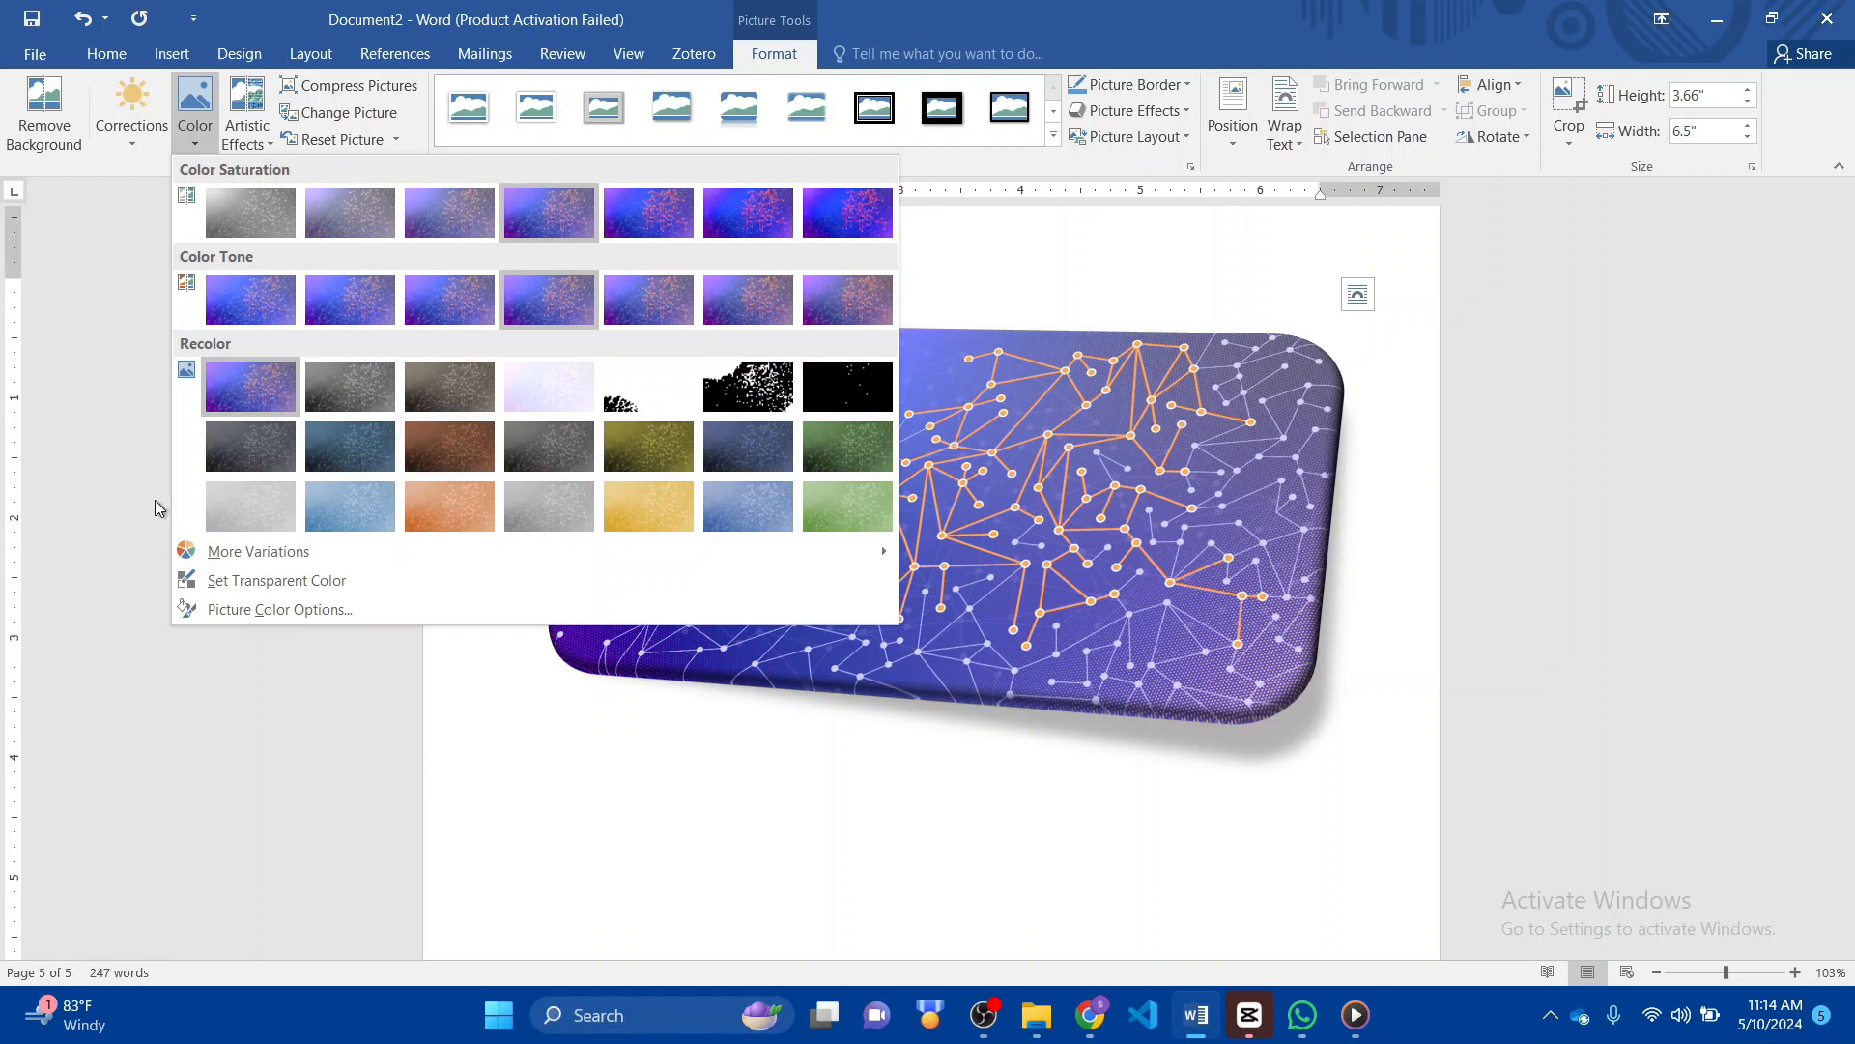
mouse_move(229, 563)
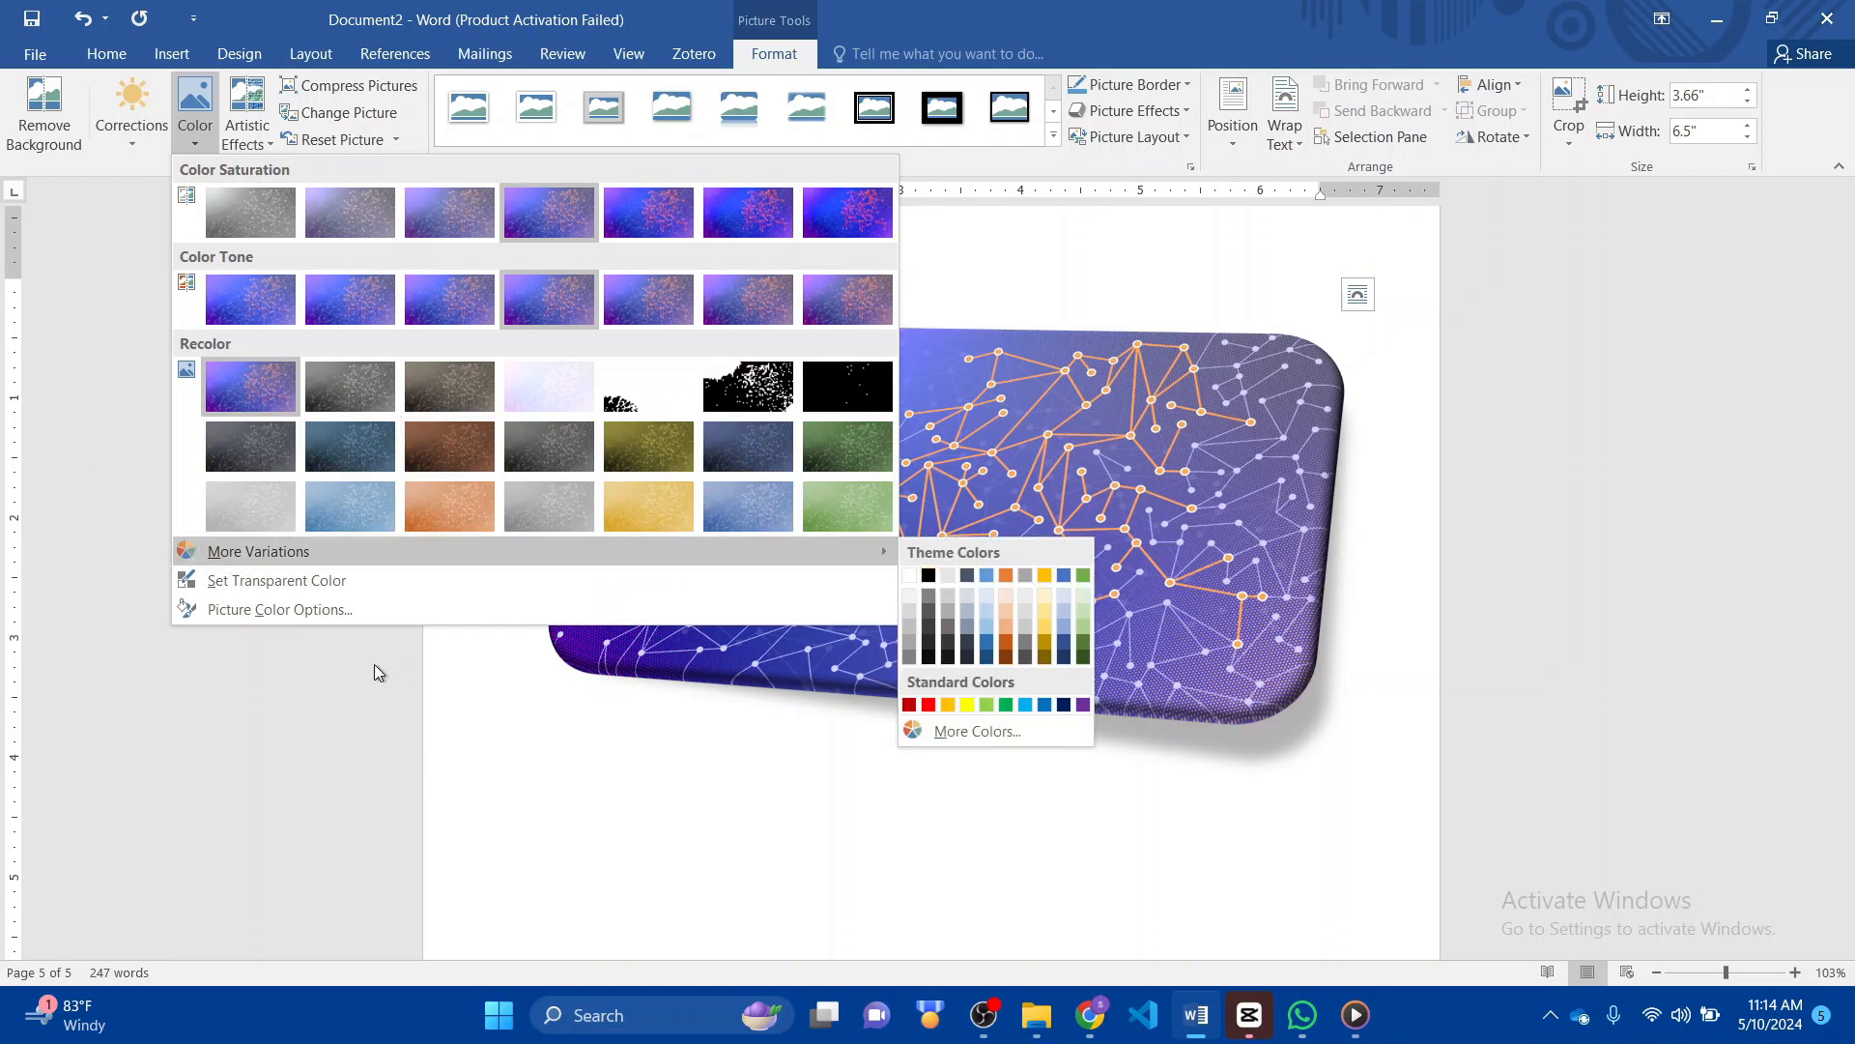
key(Escape)
key(Escape)
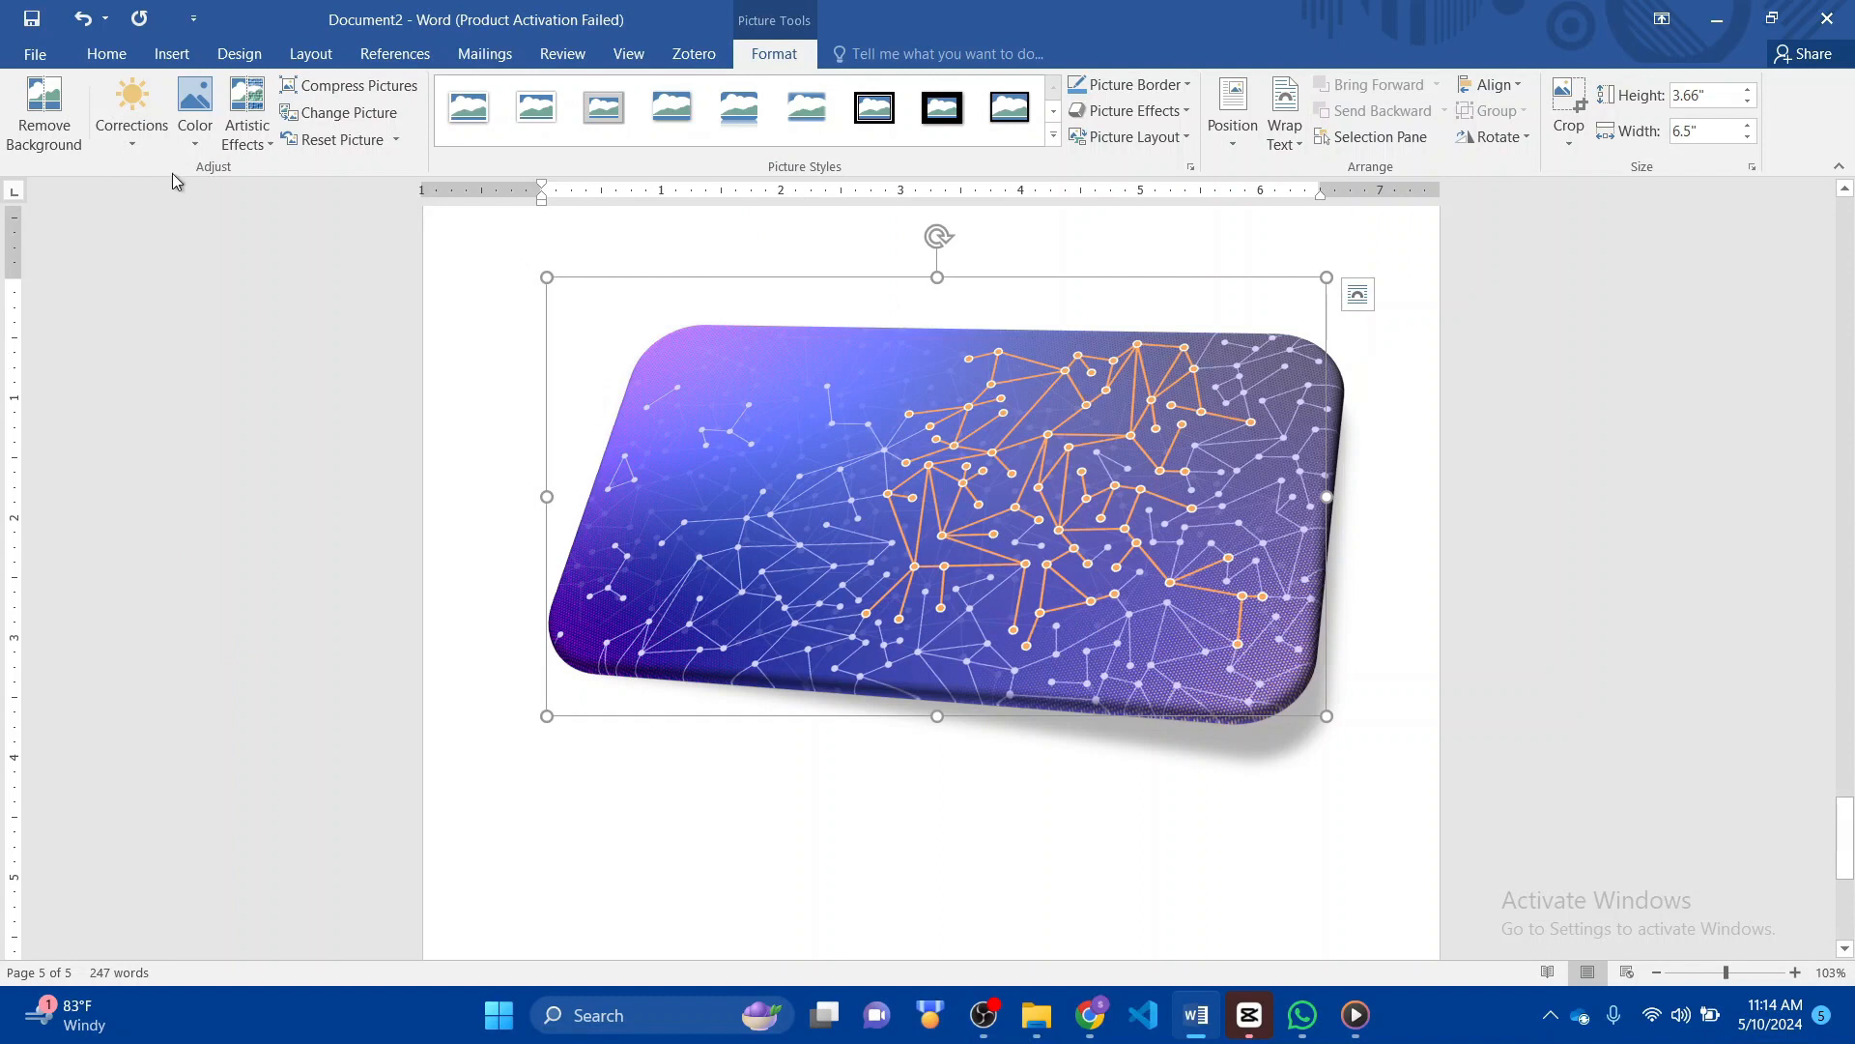
- Apply the glowing-edges artistic effect to the picture and compress only this picture at document resolution, deleting its cropped areas
click(248, 114)
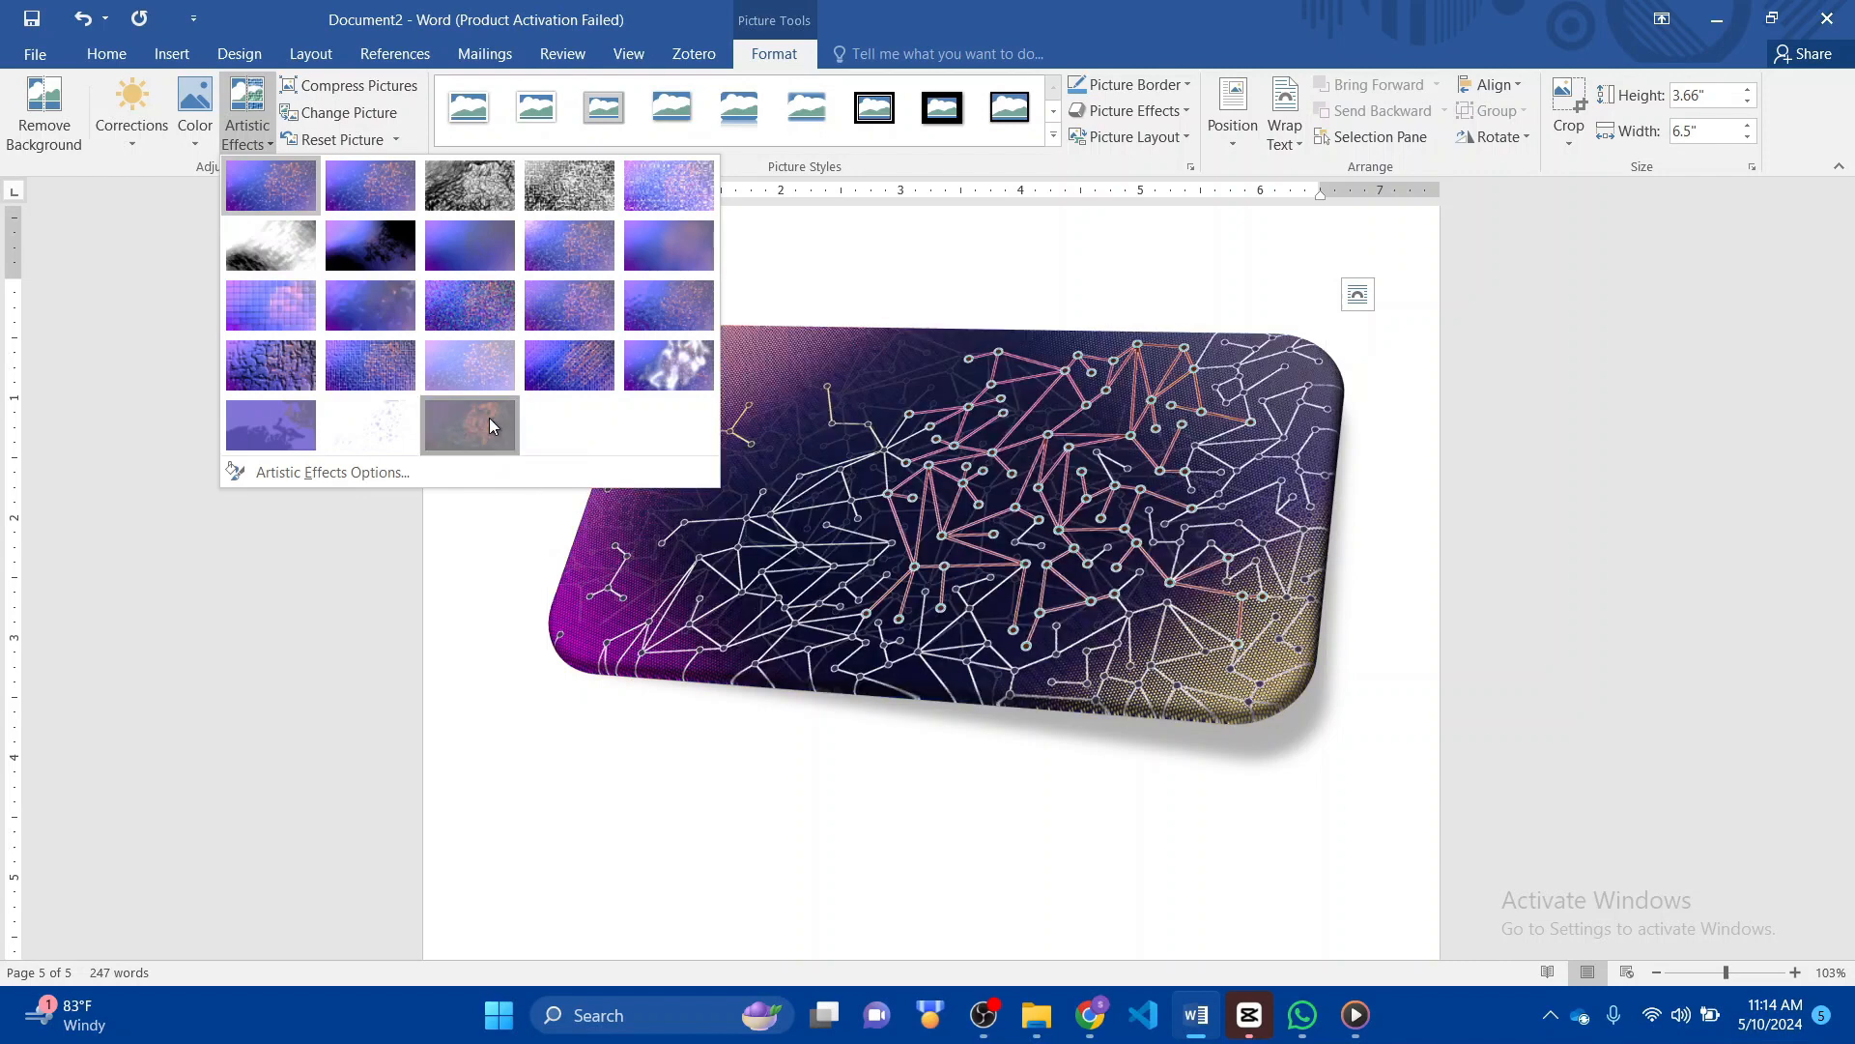
click(489, 420)
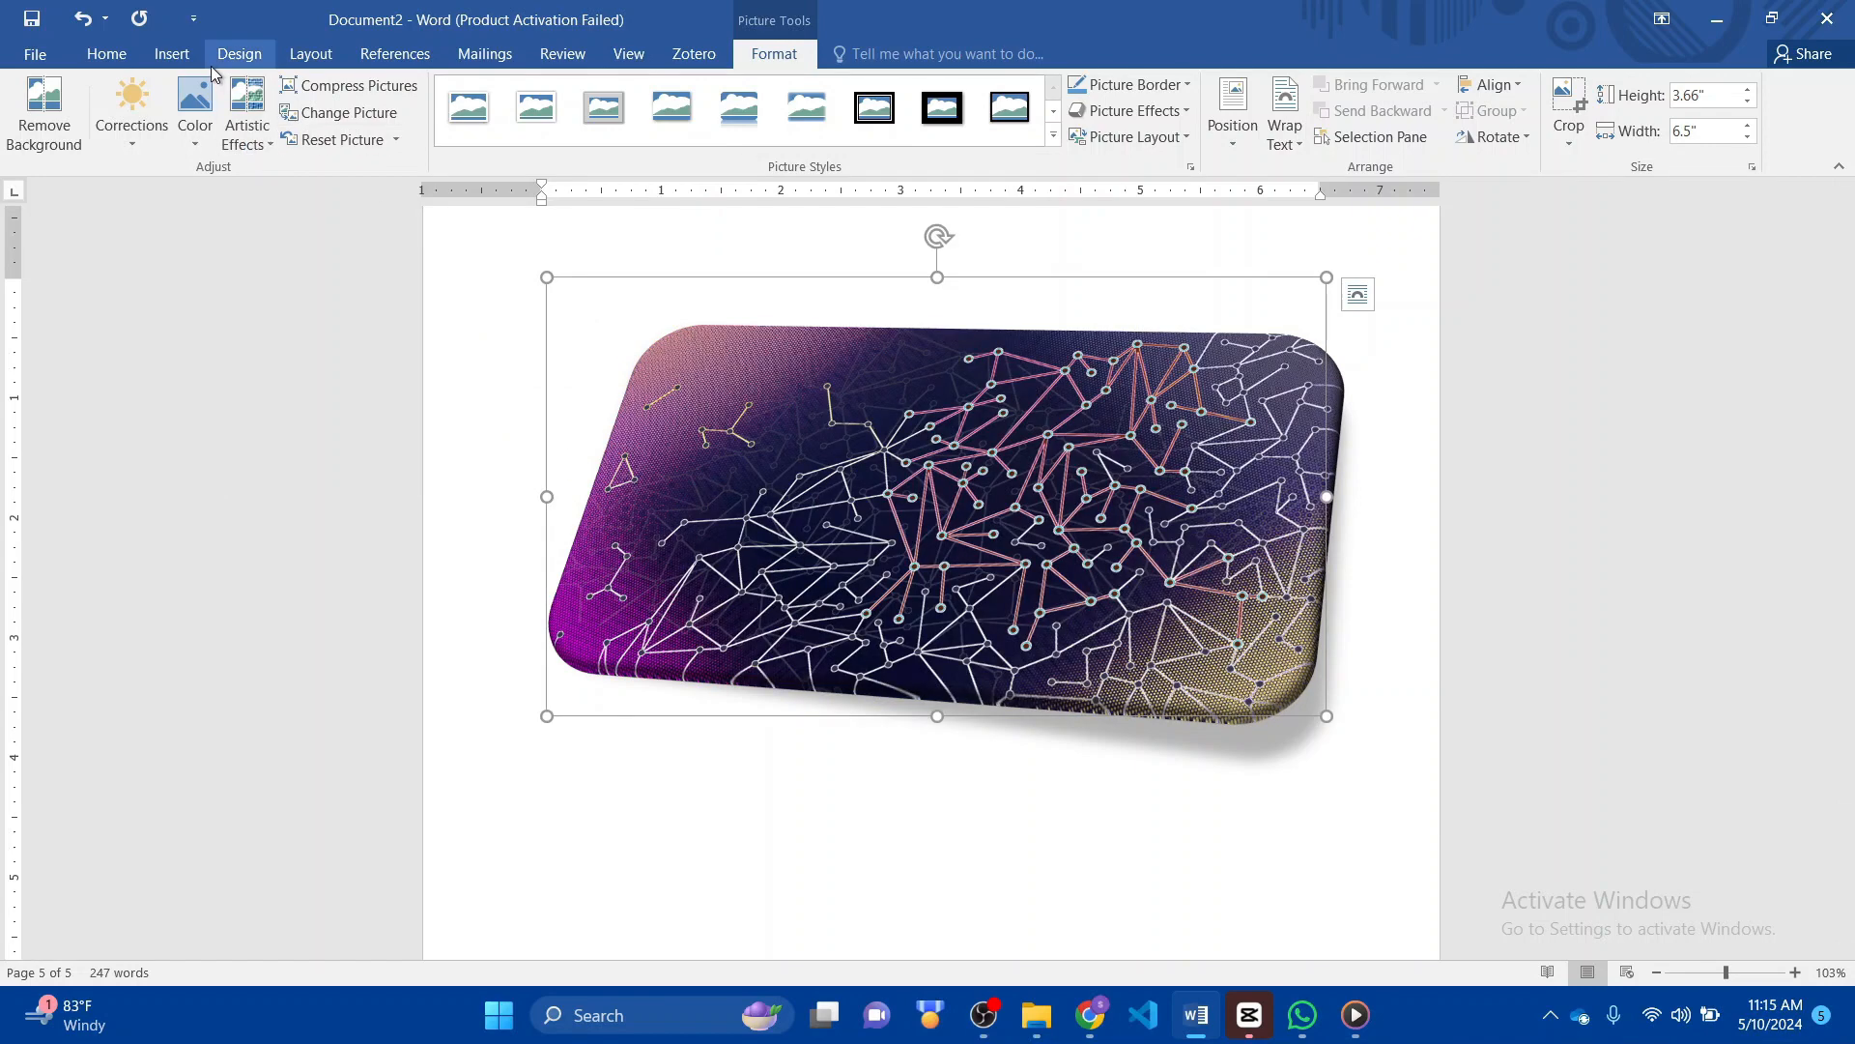
click(349, 84)
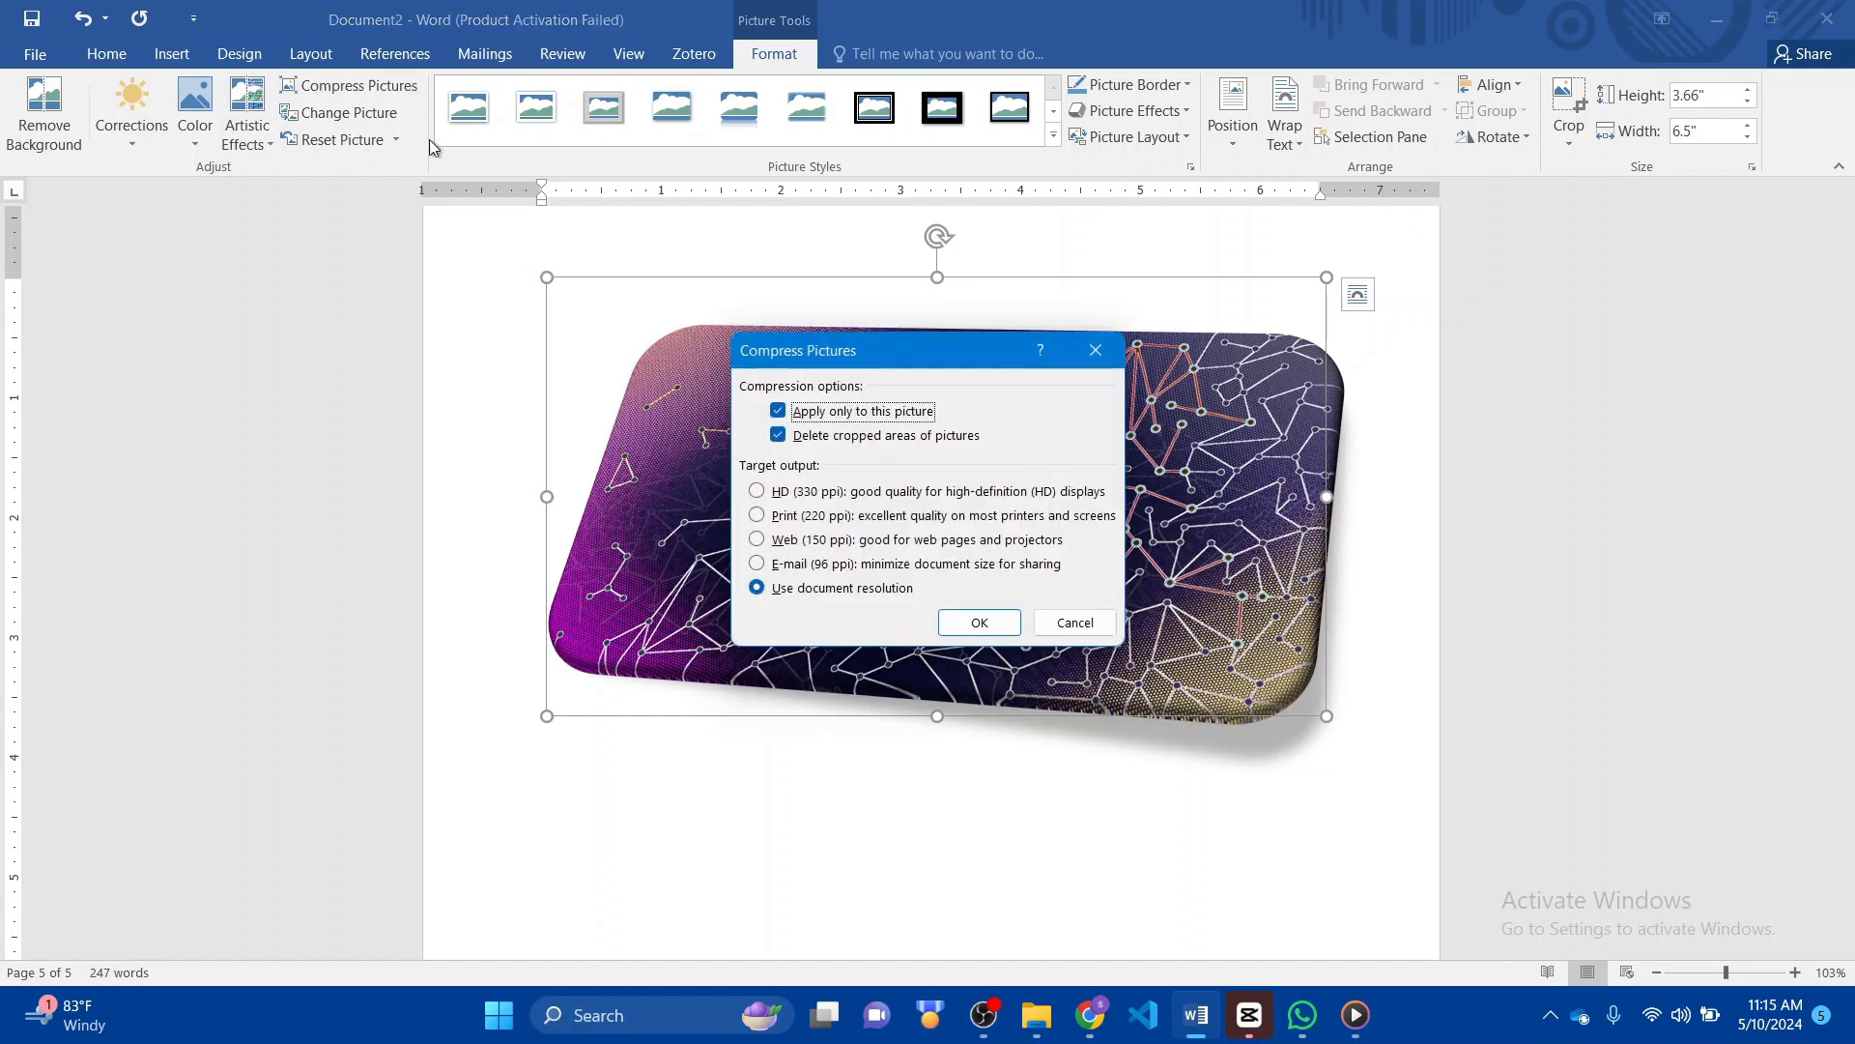
click(985, 626)
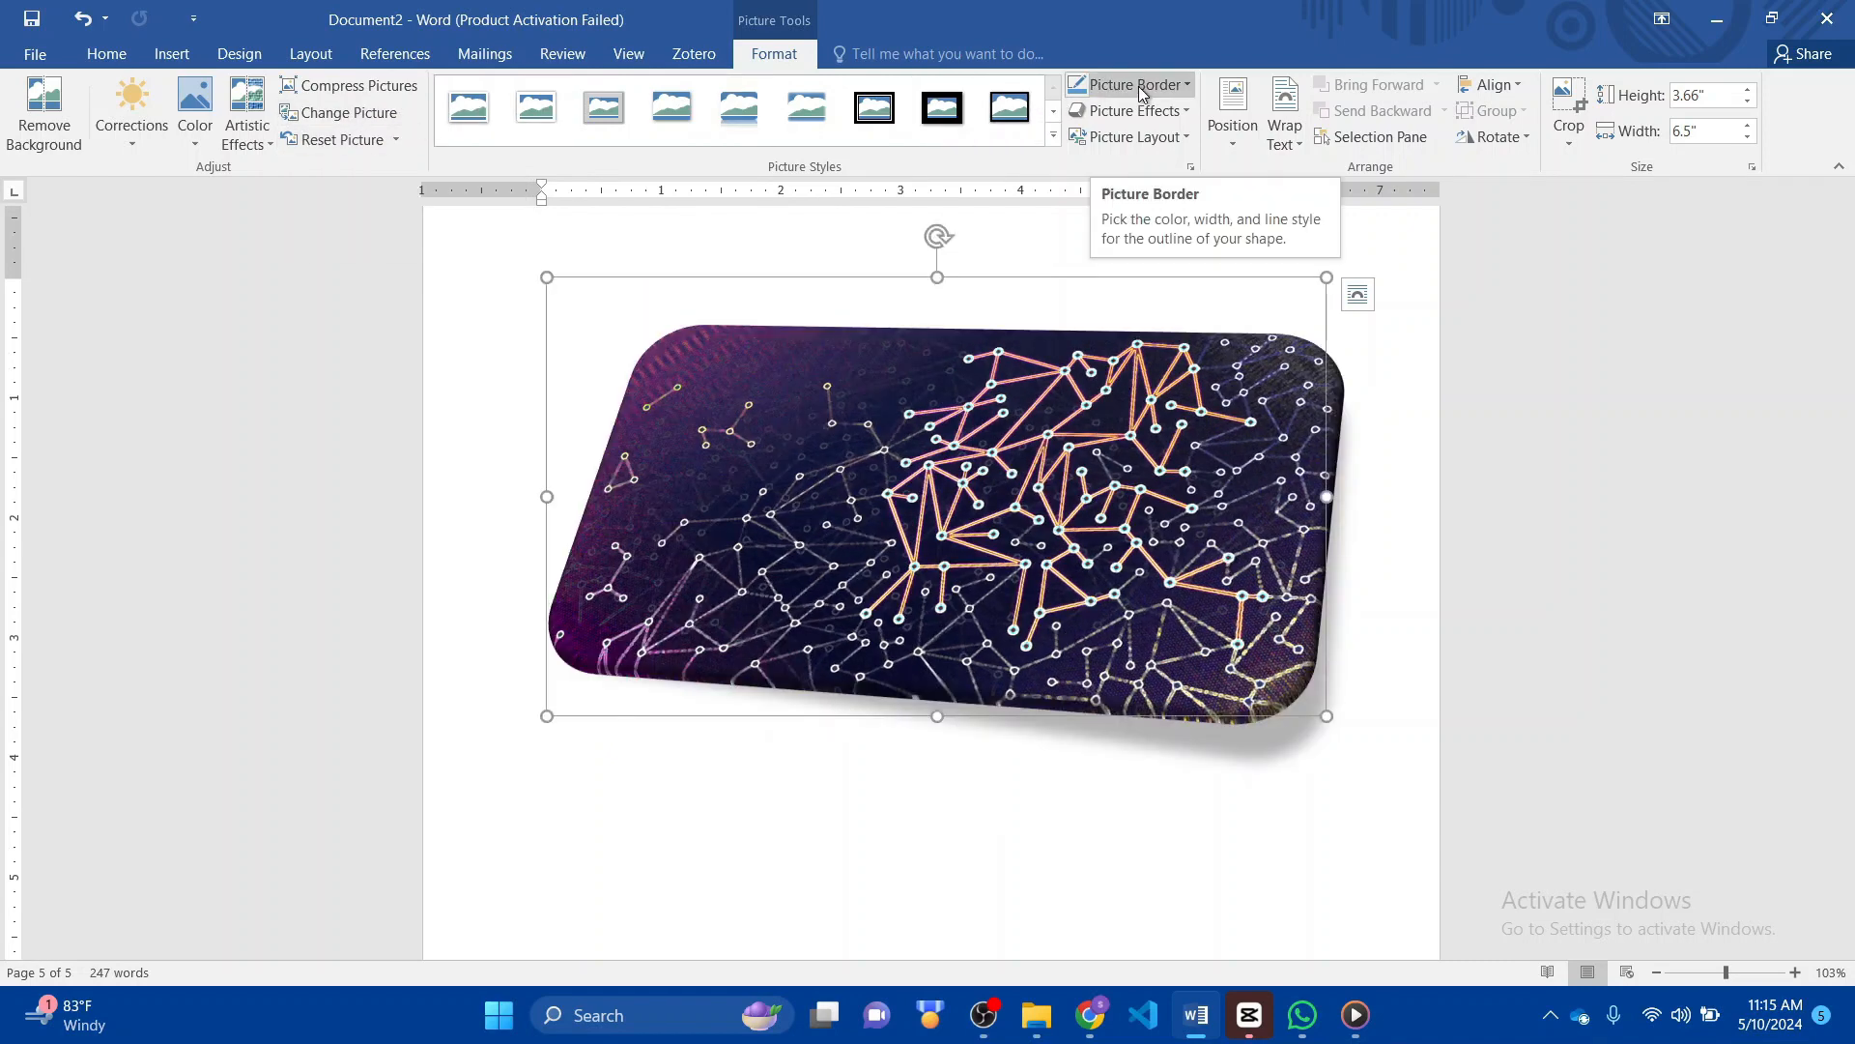
- Convert the picture to the picture layout with a circular image beside an arrow-shaped label, and enter "graphi" as the label text
click(1187, 138)
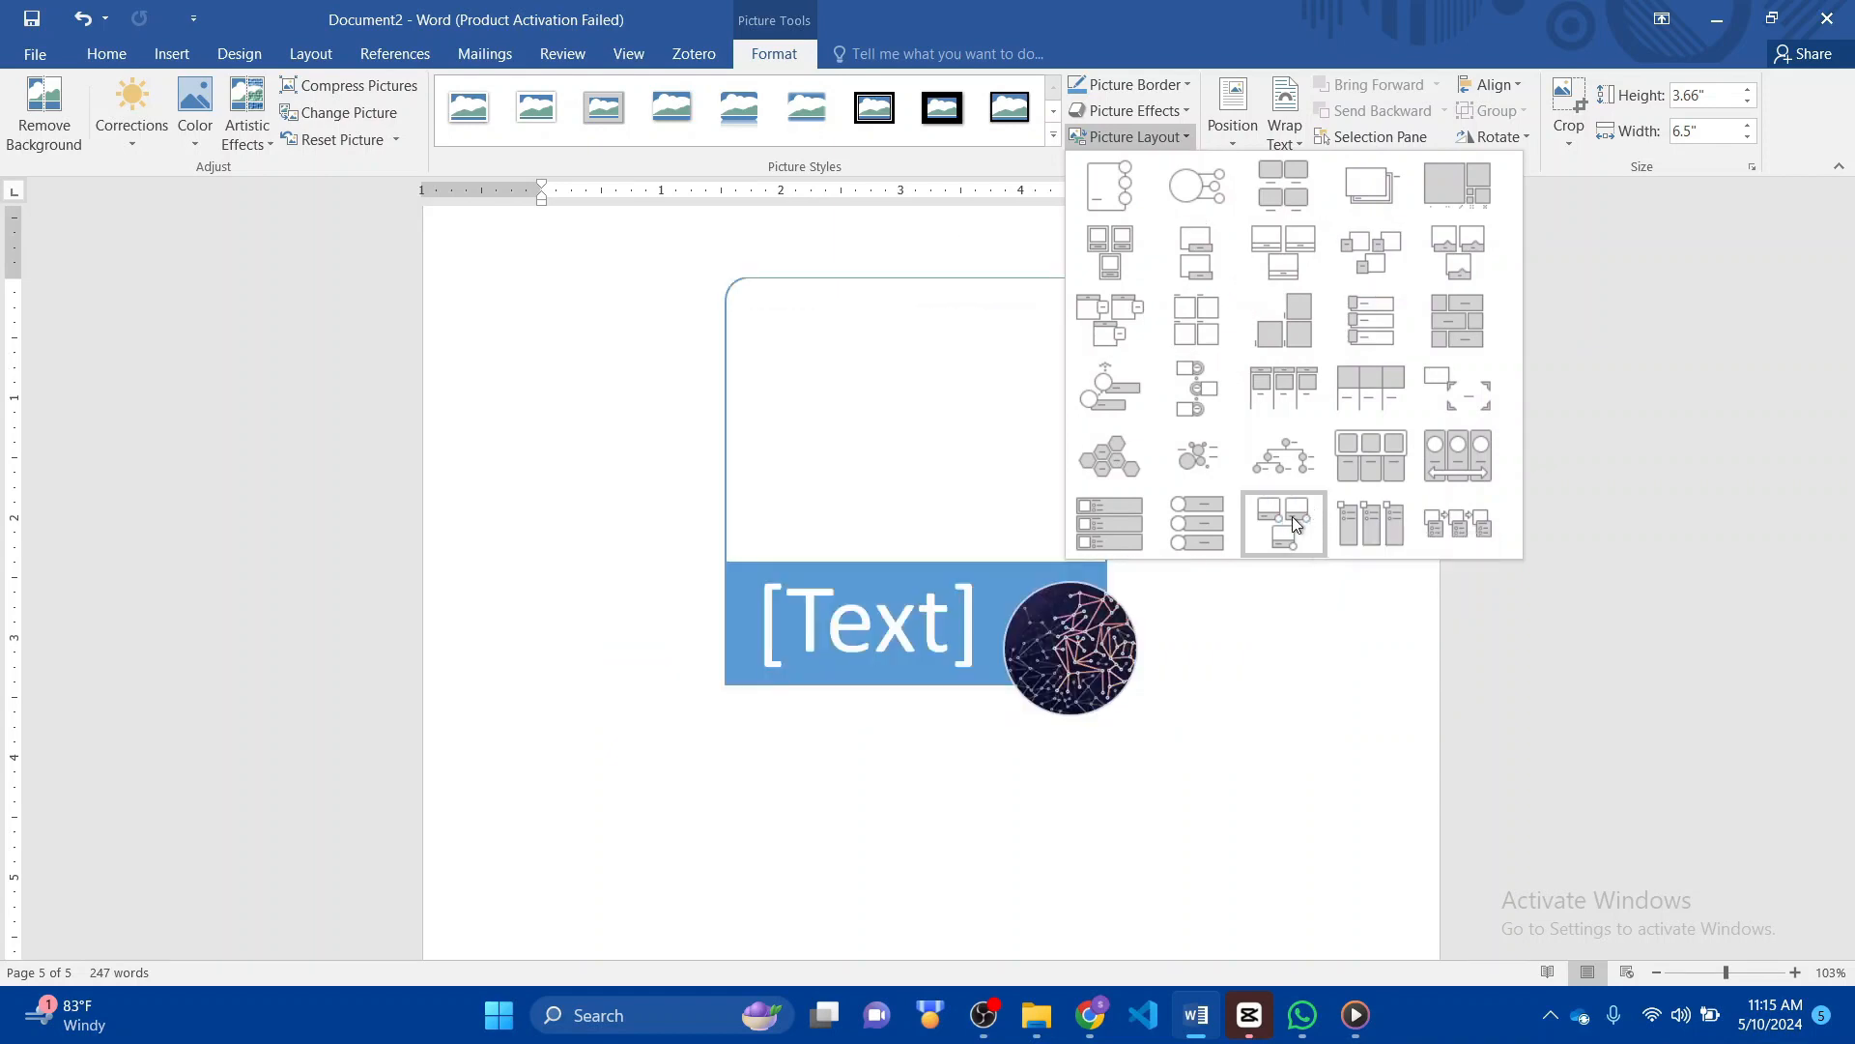
click(1202, 531)
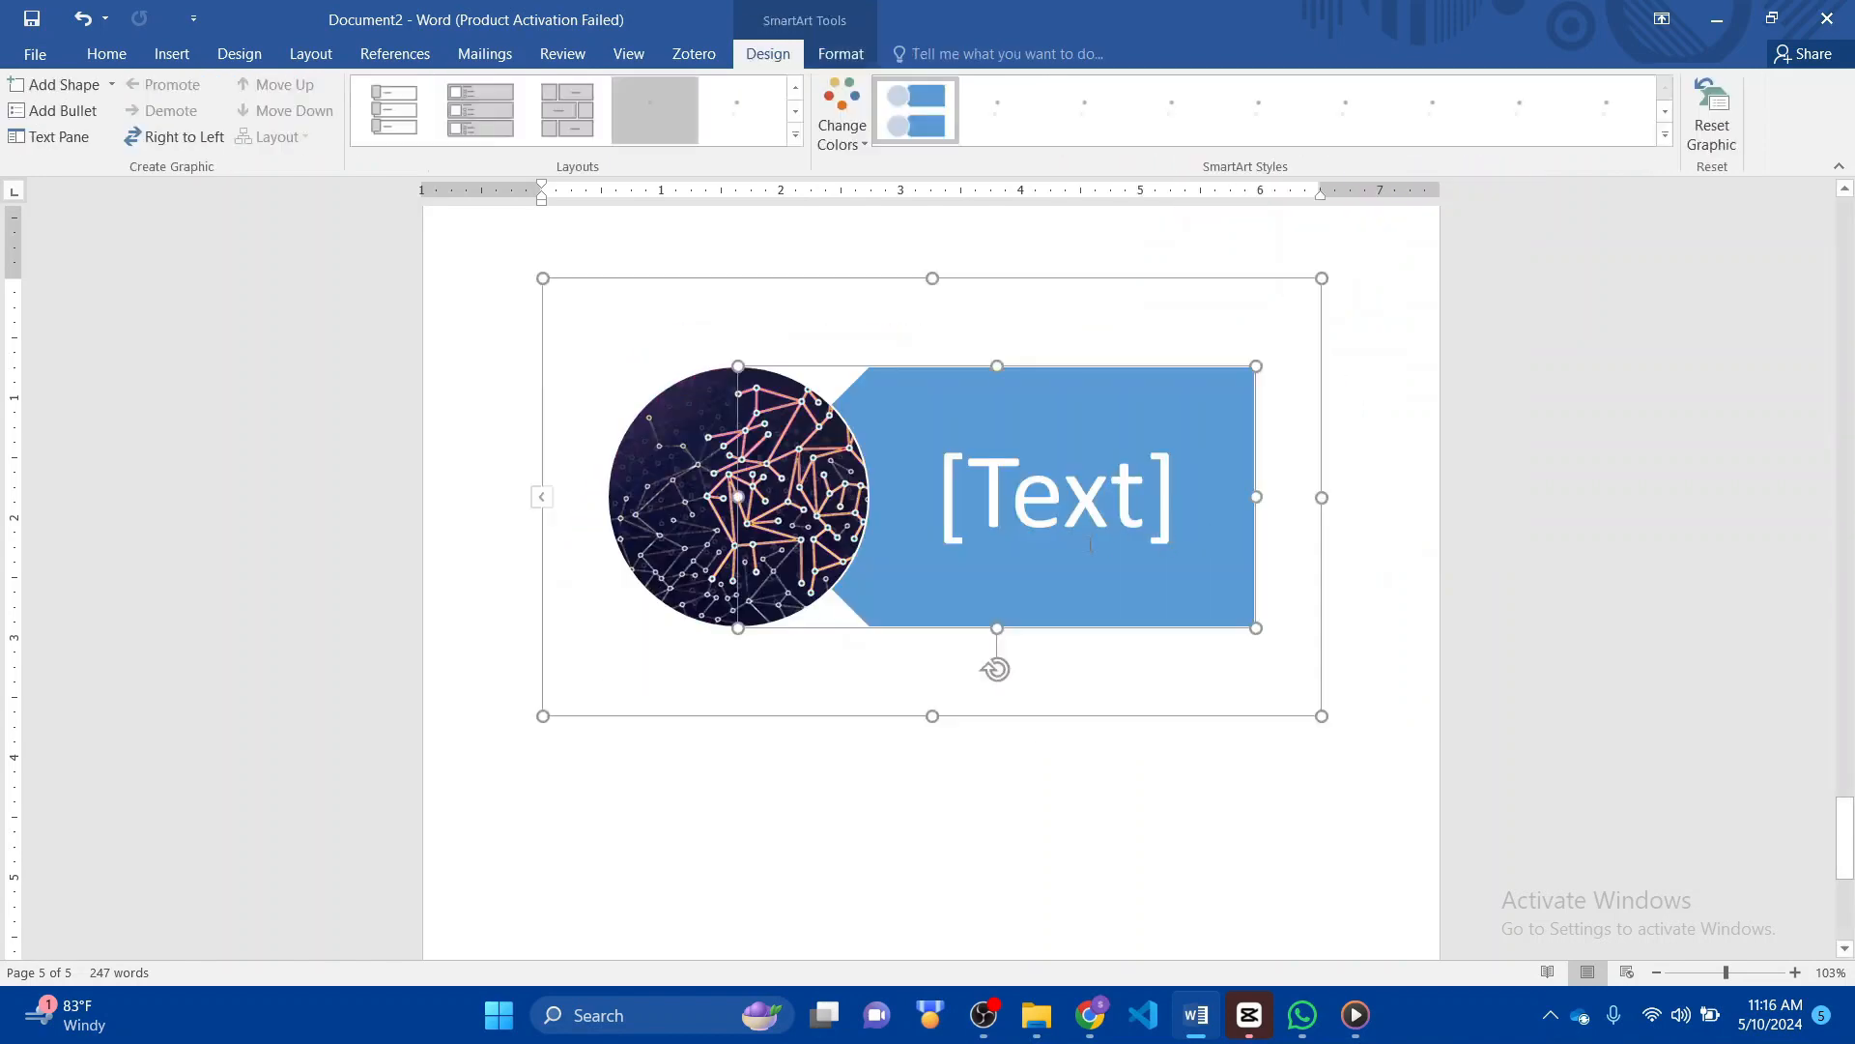
click(1020, 499)
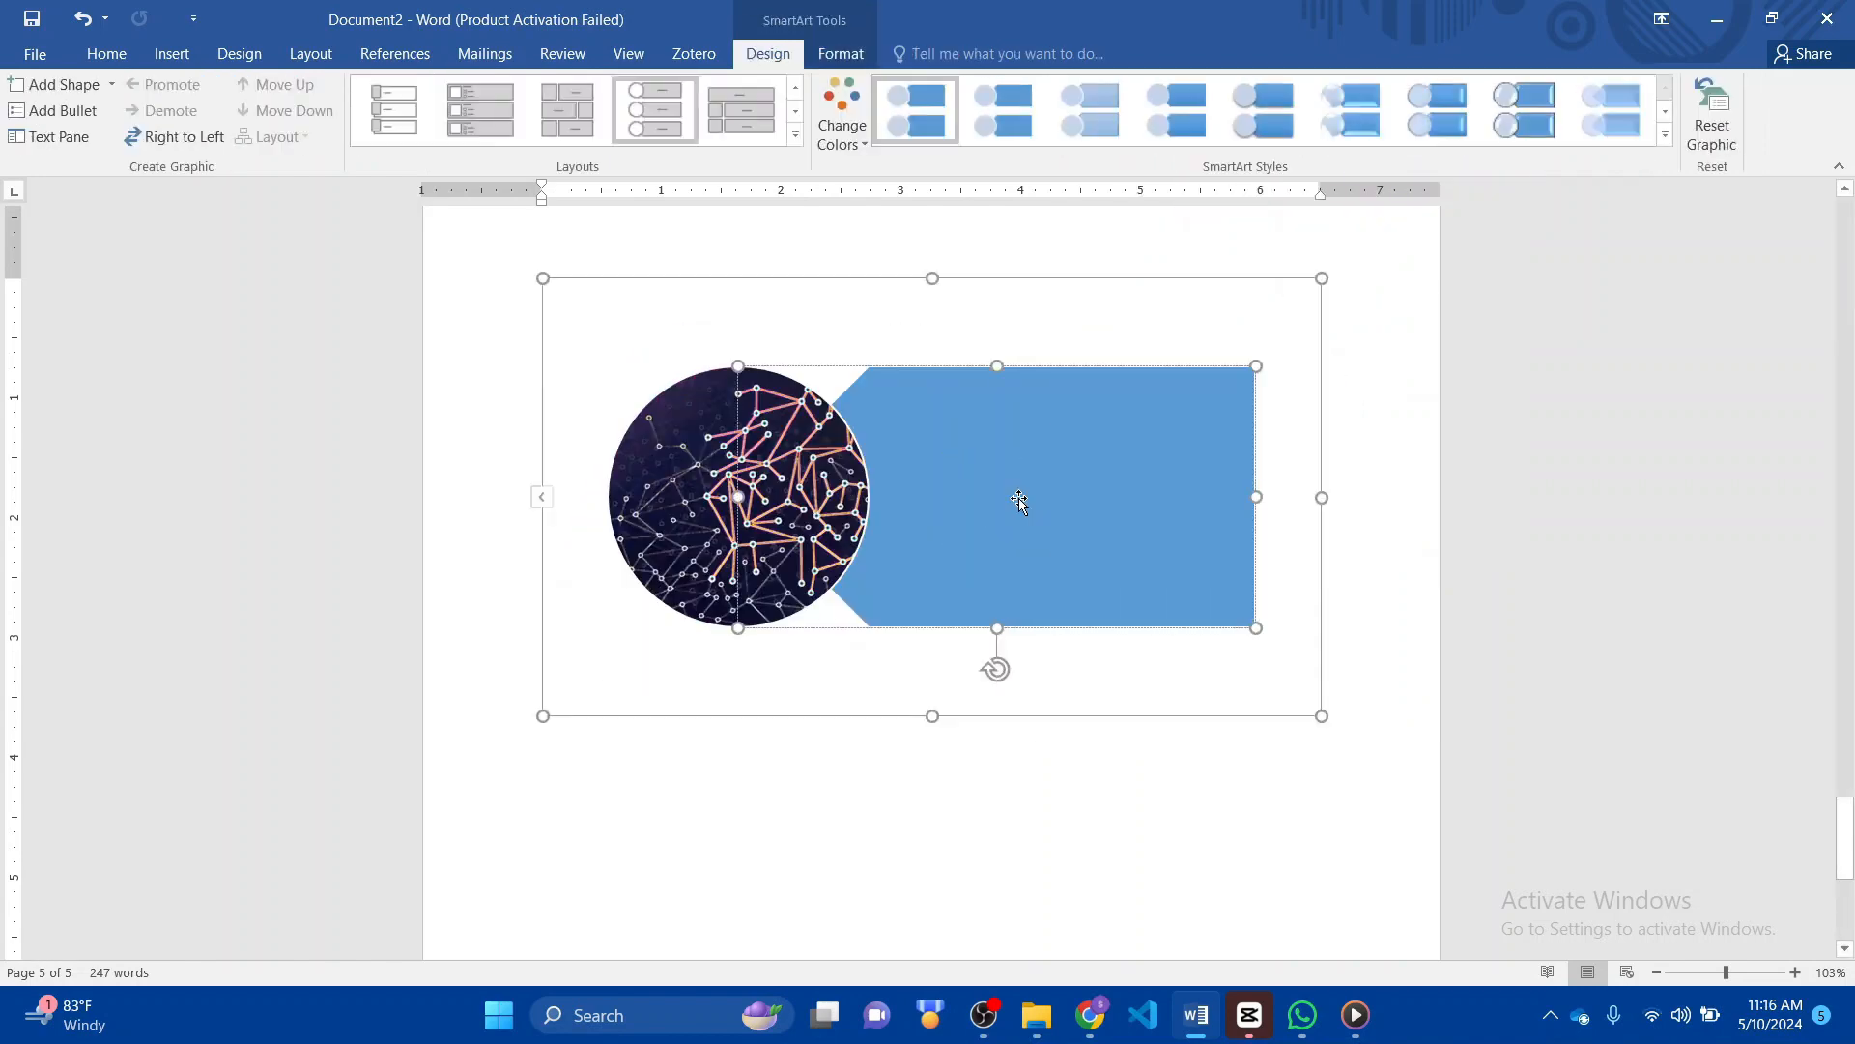
text(graphi)
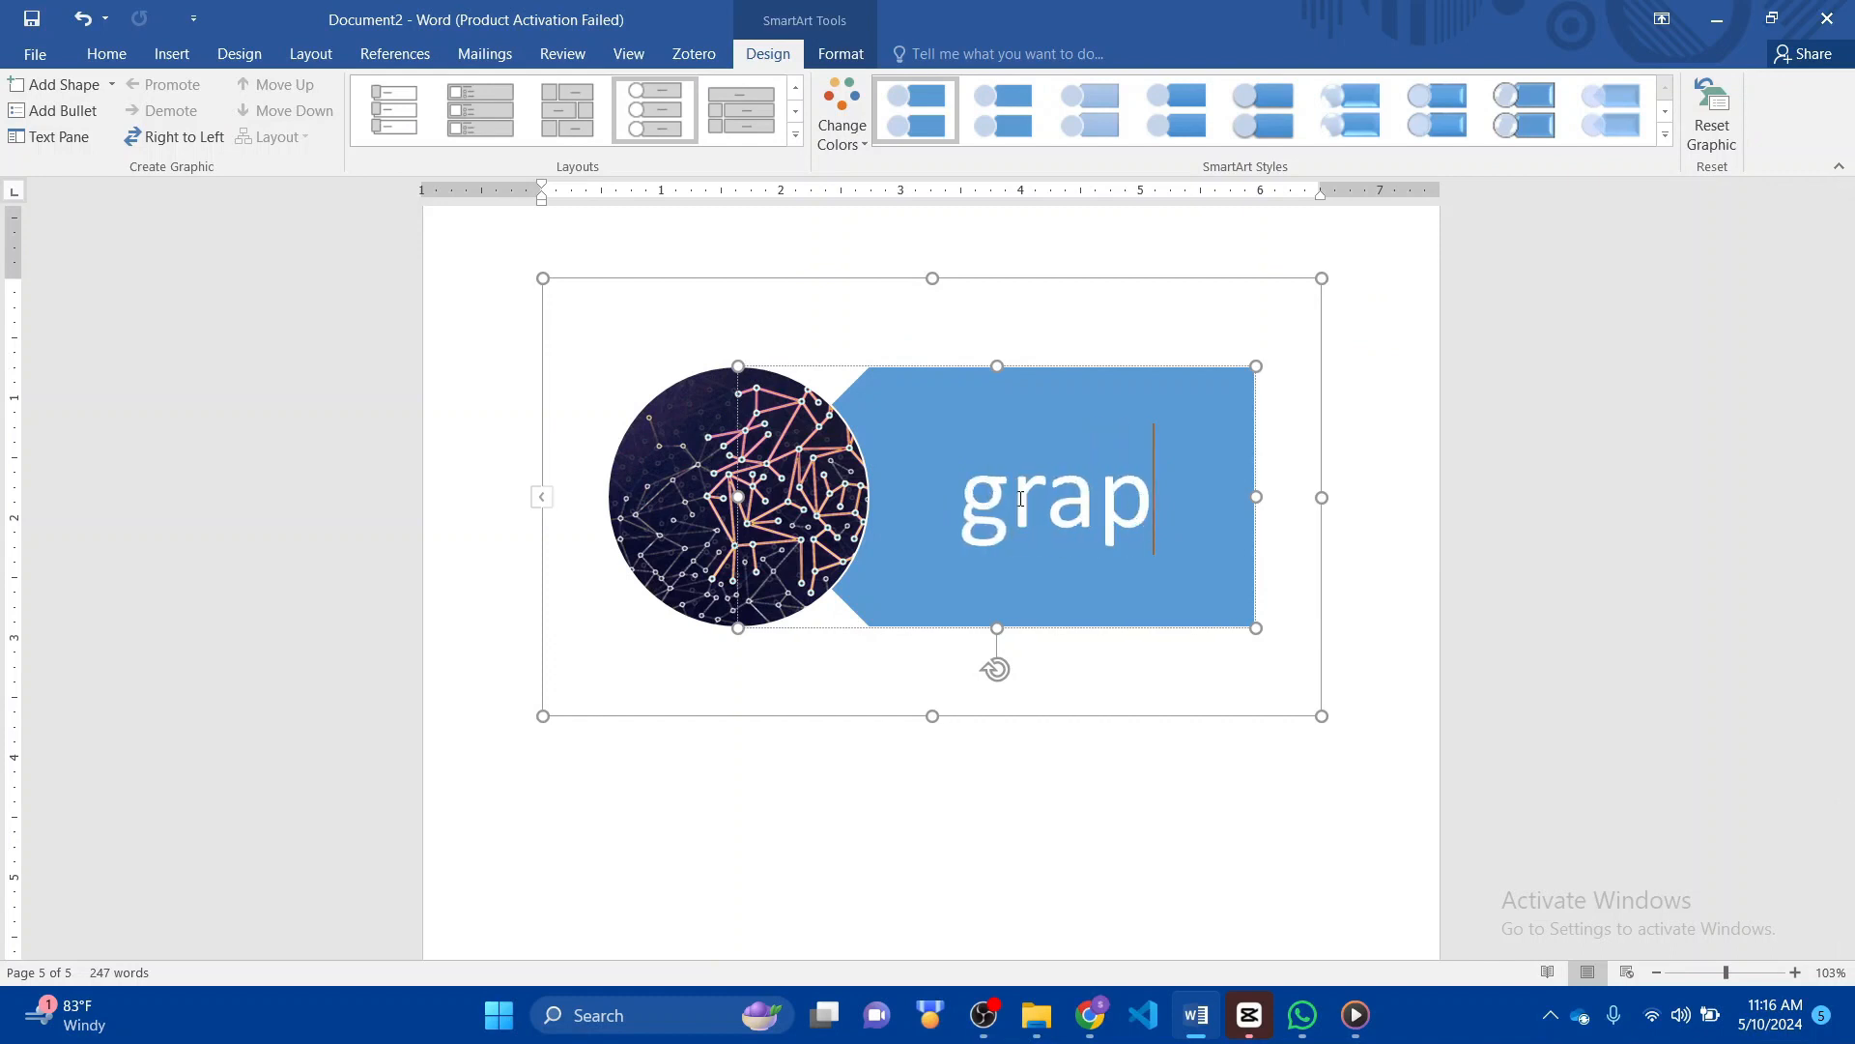